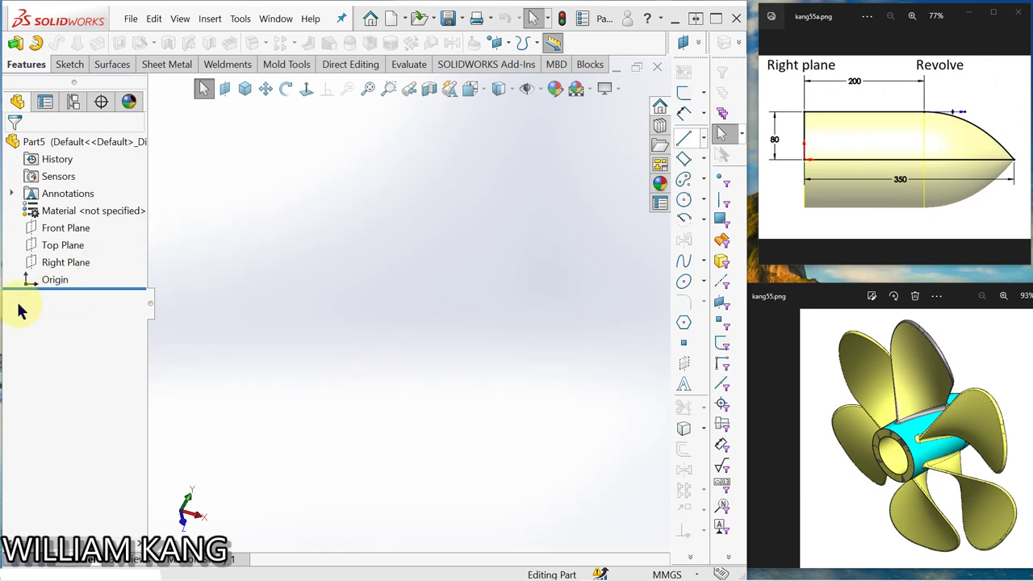
# - Start a sketch on the Right Plane and draw a horizontal base line from the origin
pyautogui.click(74, 263)
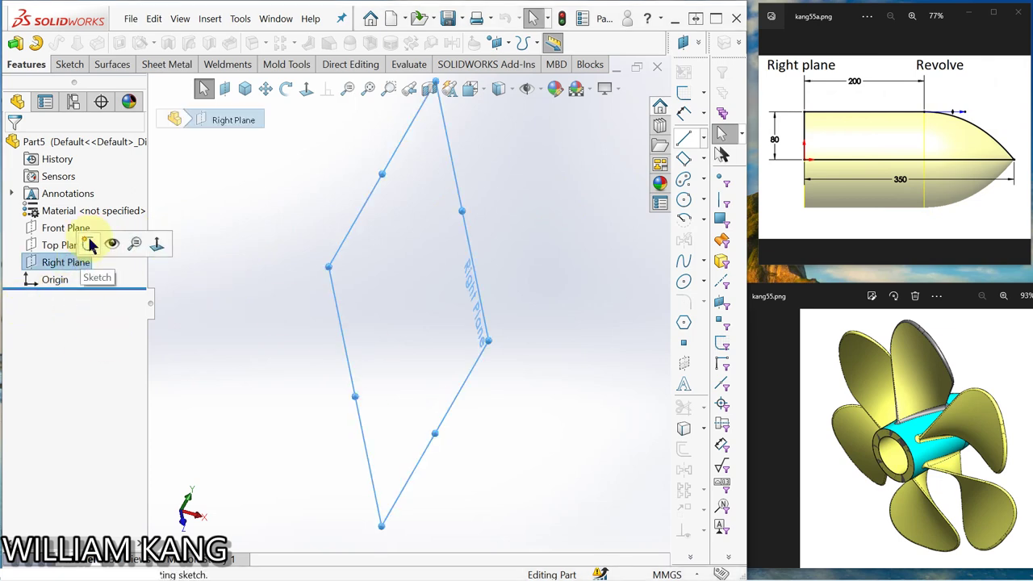
pyautogui.click(88, 243)
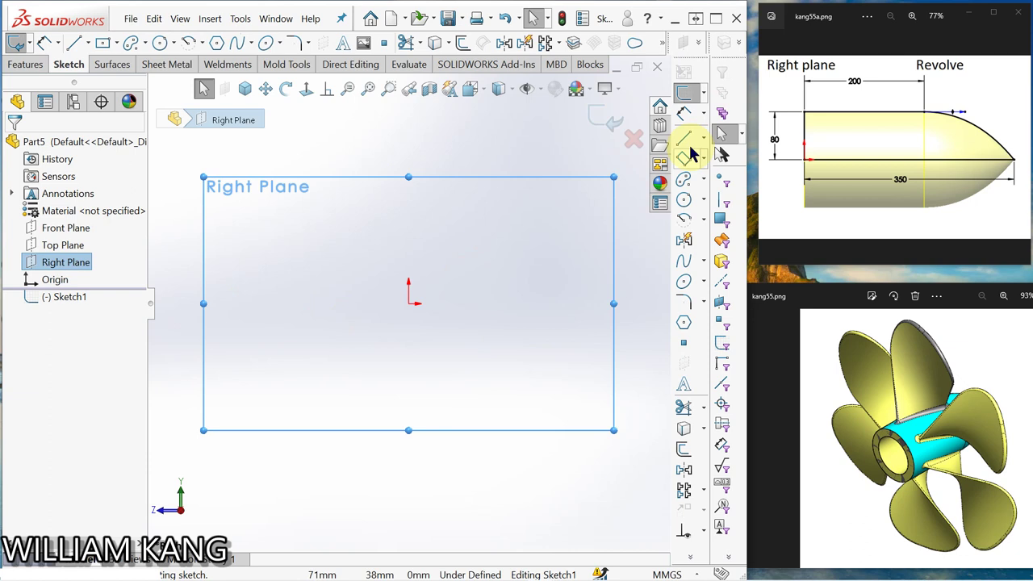
pyautogui.click(684, 141)
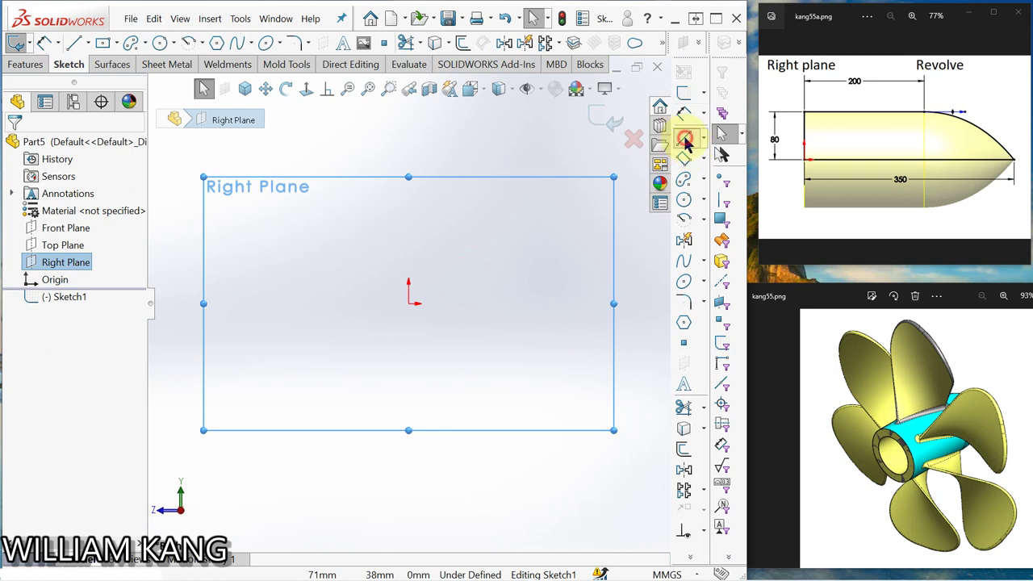
pyautogui.click(409, 303)
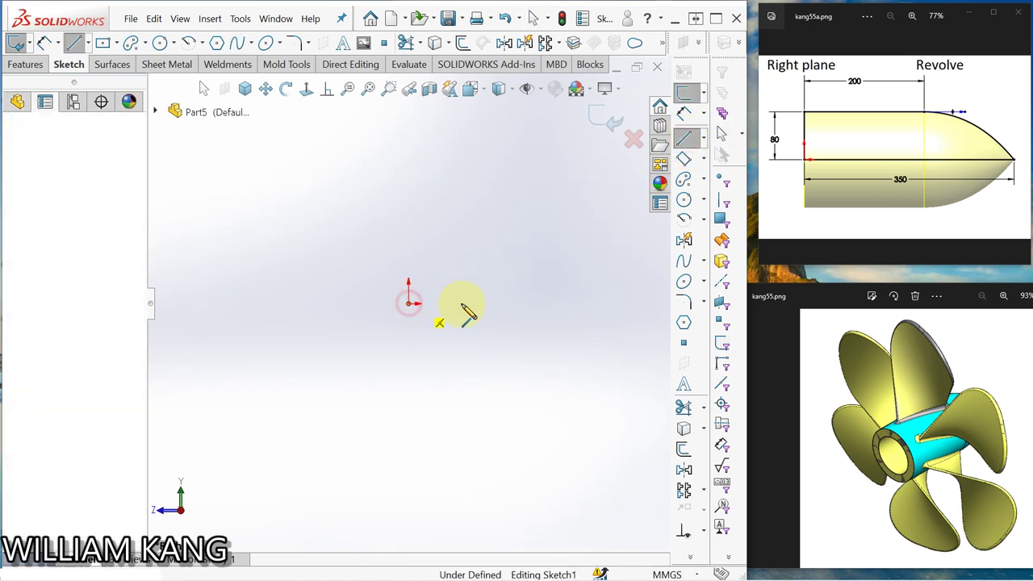
pyautogui.click(580, 304)
pyautogui.rightClick(582, 306)
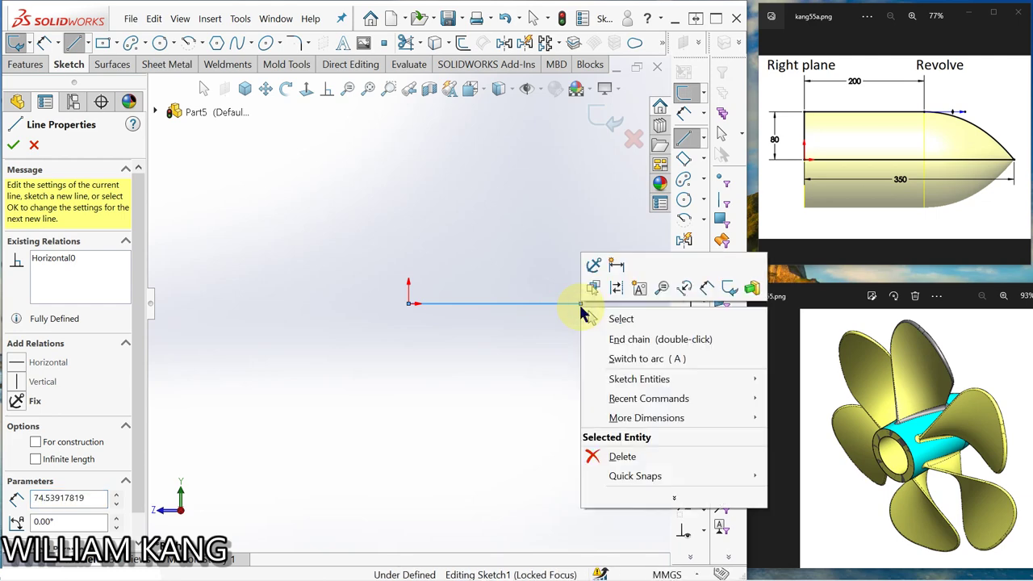
pyautogui.click(619, 321)
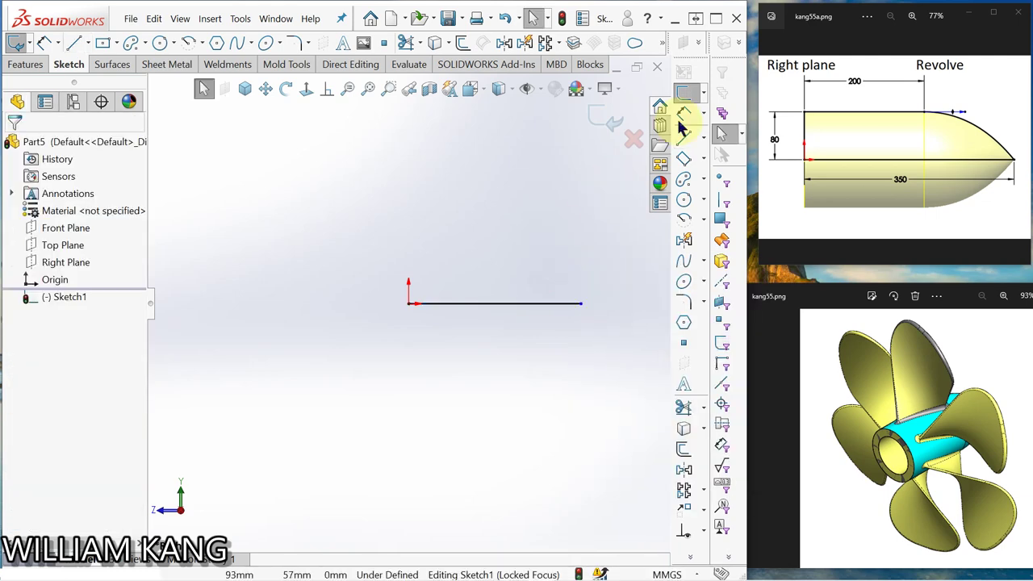
# - Add a vertical line up from the origin and a shorter horizontal top line
pyautogui.press('l')
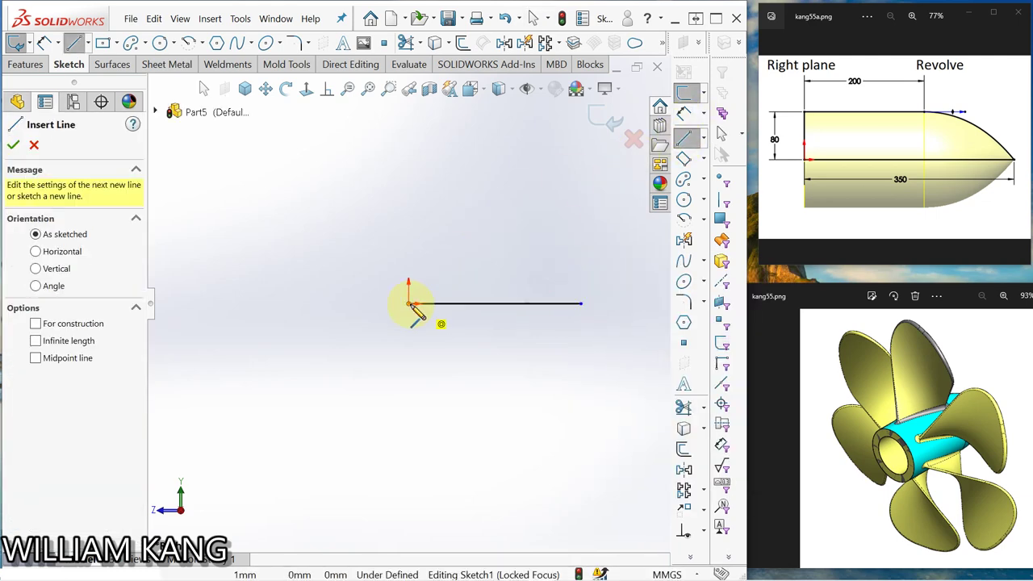
pyautogui.click(409, 304)
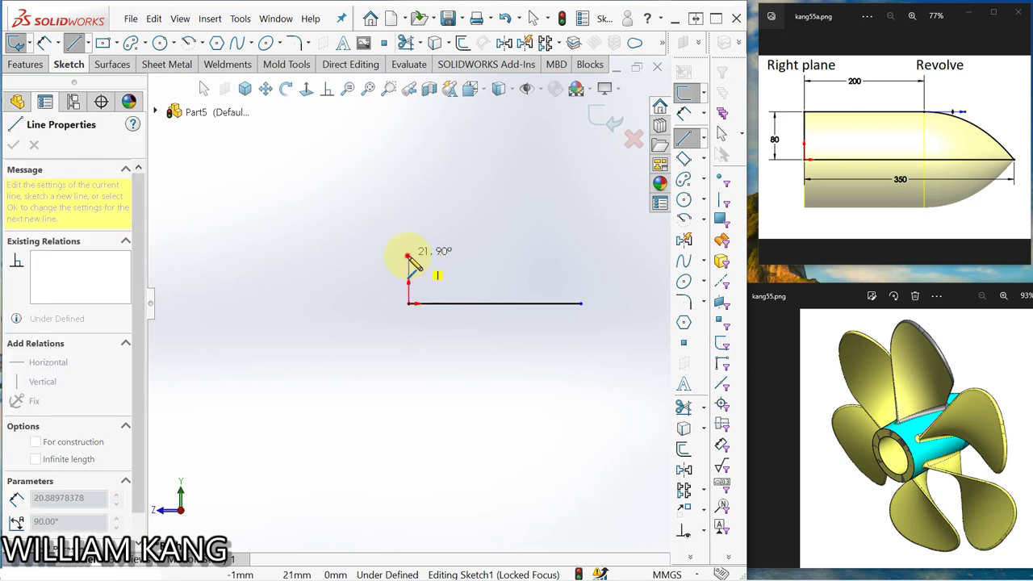
pyautogui.click(409, 256)
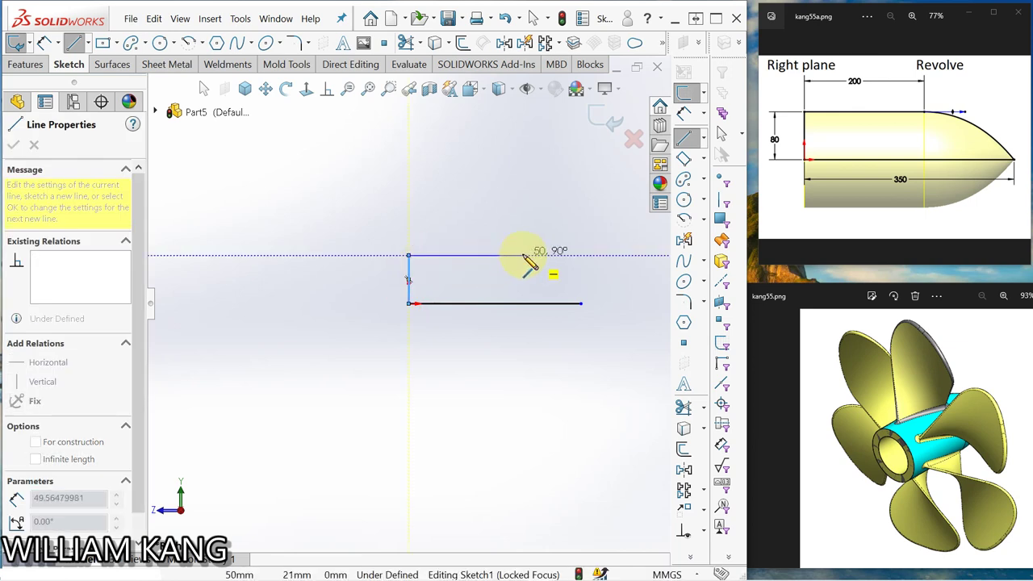
pyautogui.doubleClick(522, 256)
pyautogui.rightClick(524, 260)
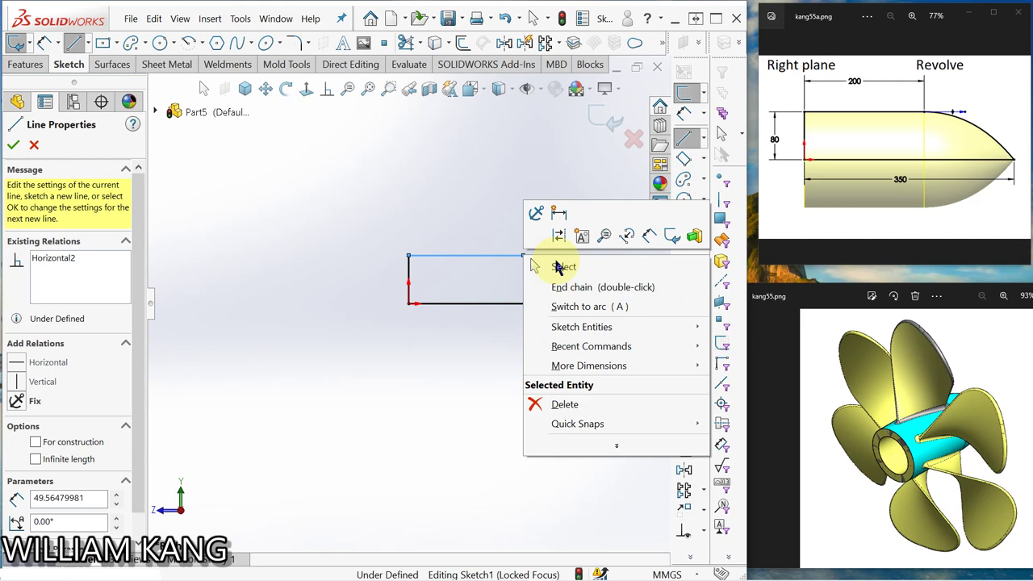
pyautogui.click(557, 265)
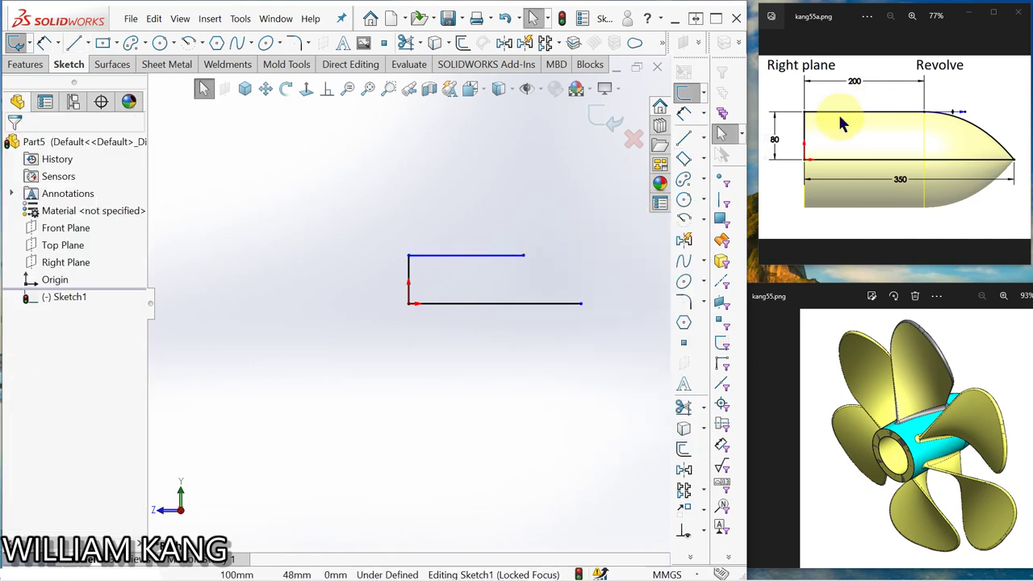
# - Dimension the bottom line 350 mm, the top line 200 mm and the vertical side 80 mm
pyautogui.click(683, 115)
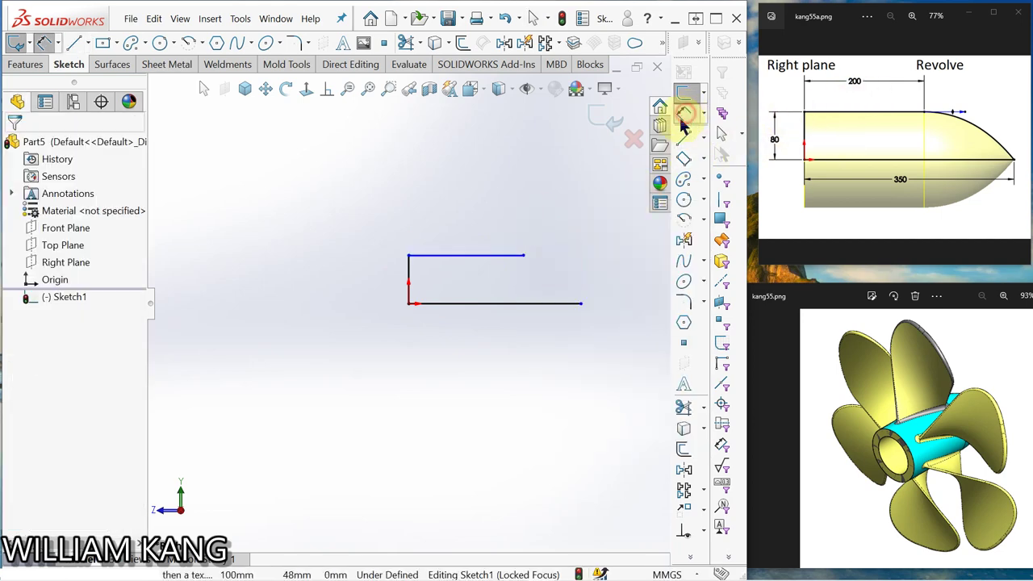
pyautogui.click(501, 310)
pyautogui.click(501, 331)
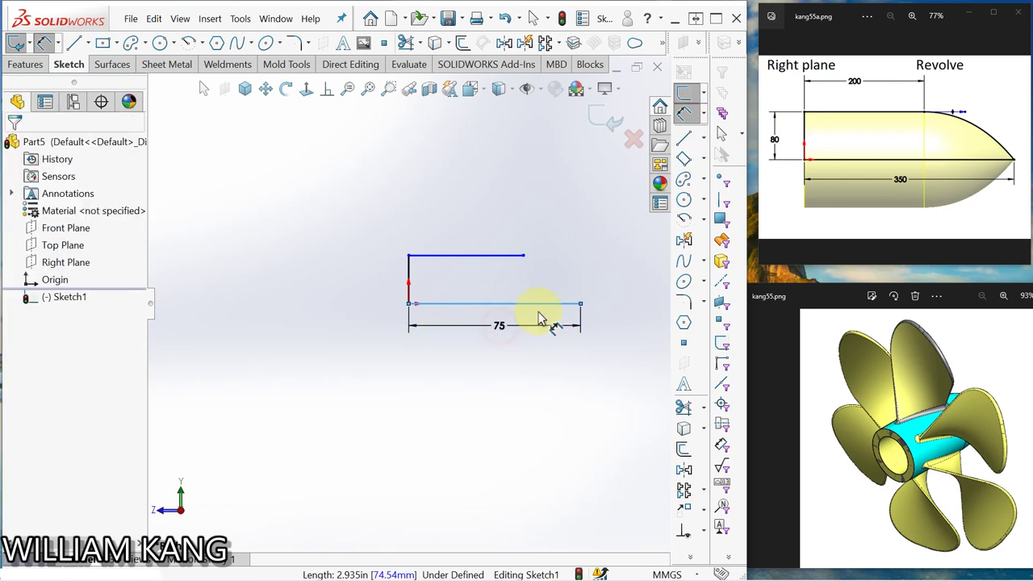
pyautogui.write('350')
pyautogui.press('Return')
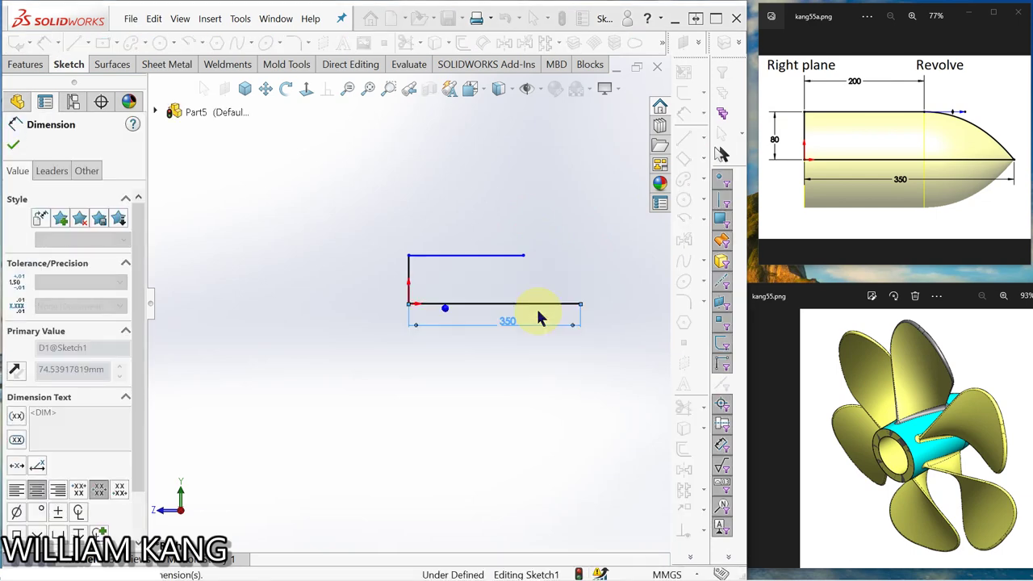
pyautogui.click(474, 261)
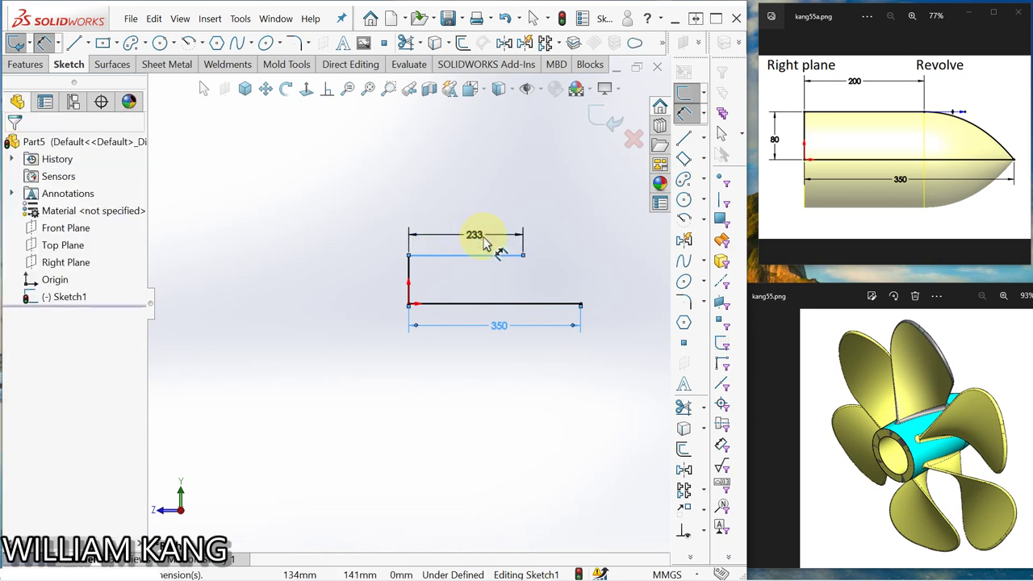
pyautogui.click(481, 236)
pyautogui.write('200')
pyautogui.press('Return')
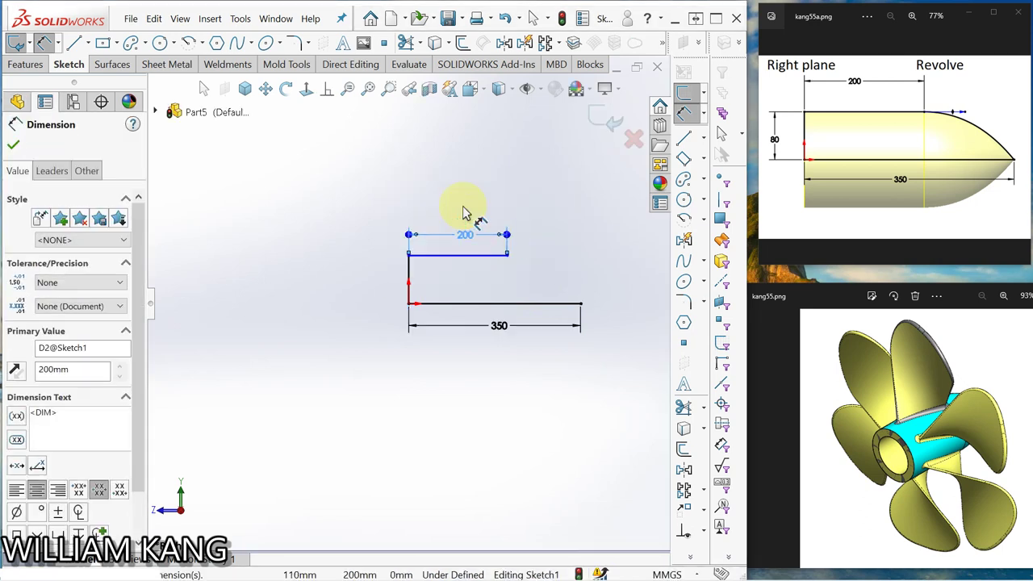
pyautogui.click(410, 274)
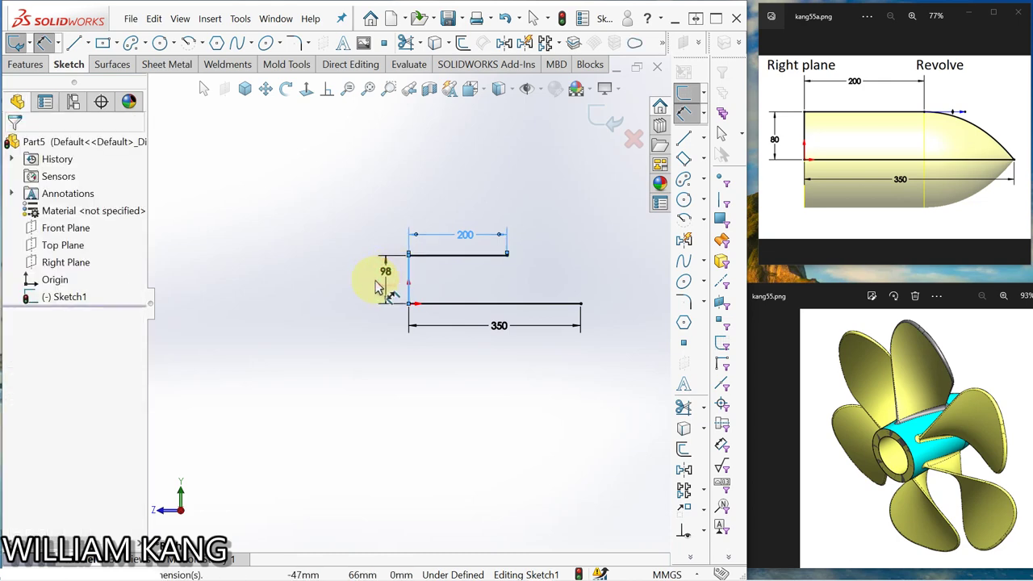
pyautogui.click(376, 287)
pyautogui.write('80')
pyautogui.press('Return')
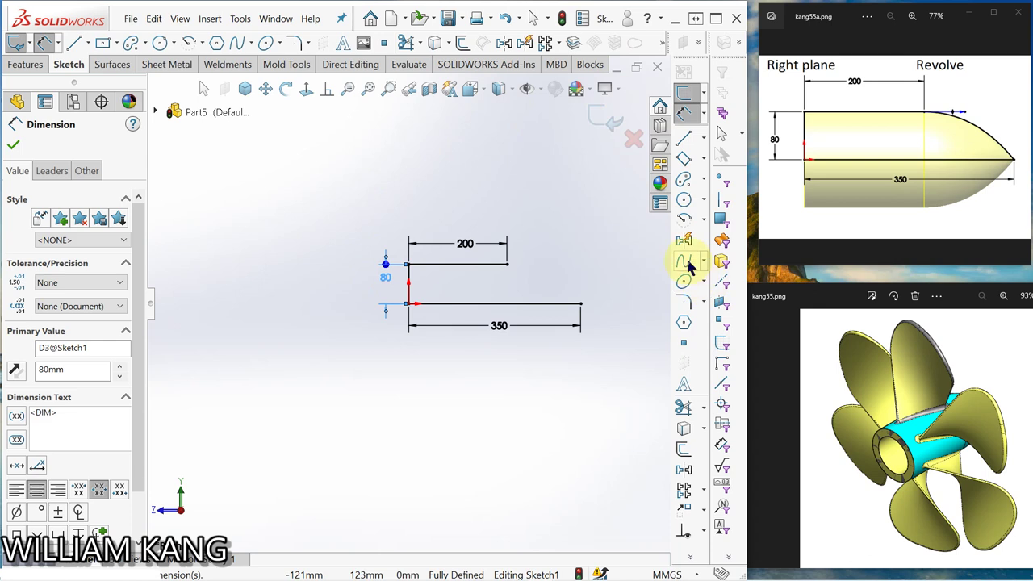
# - Draw a spline from the top line's right end to the base line's right end
pyautogui.click(685, 262)
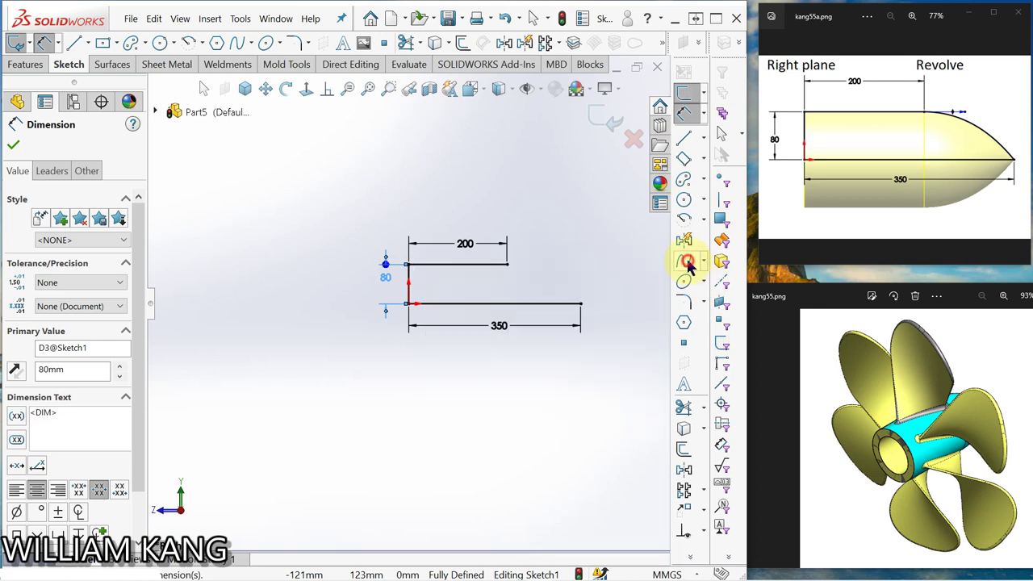
pyautogui.click(507, 264)
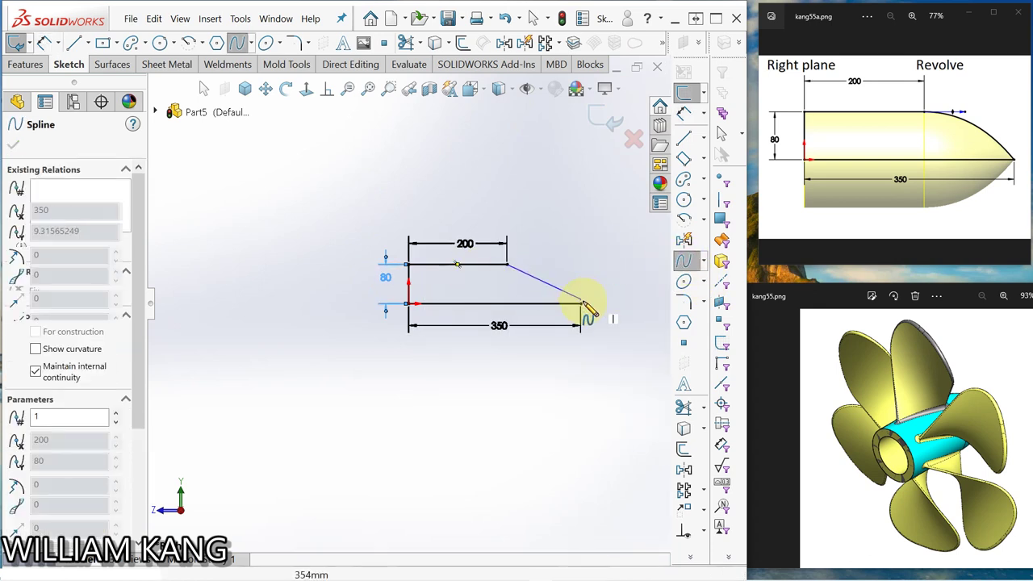
pyautogui.click(581, 304)
pyautogui.rightClick(603, 339)
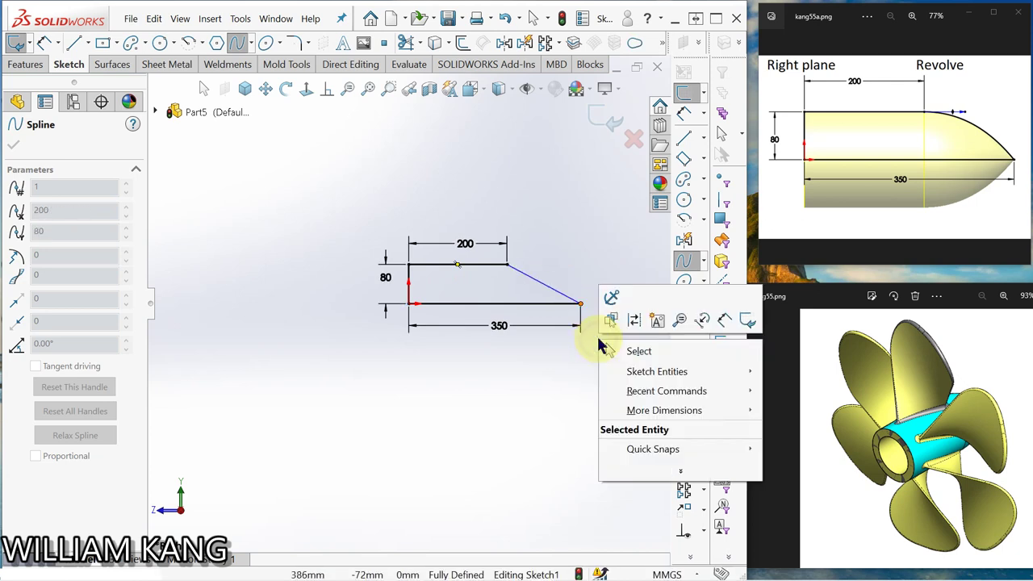
pyautogui.click(627, 349)
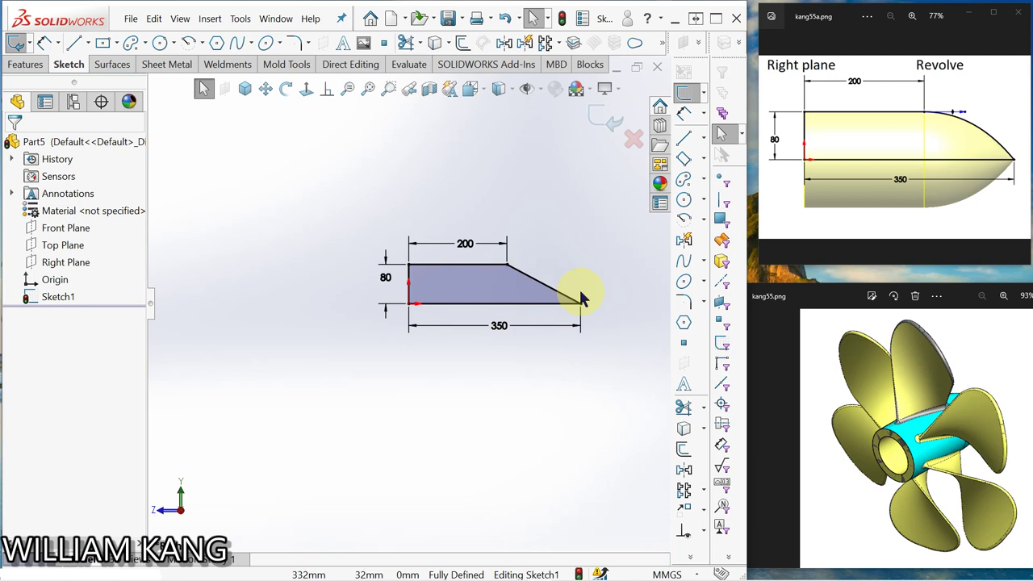
# - Give the spline's top point a Horizontal relation so it meets the top line level
pyautogui.click(516, 271)
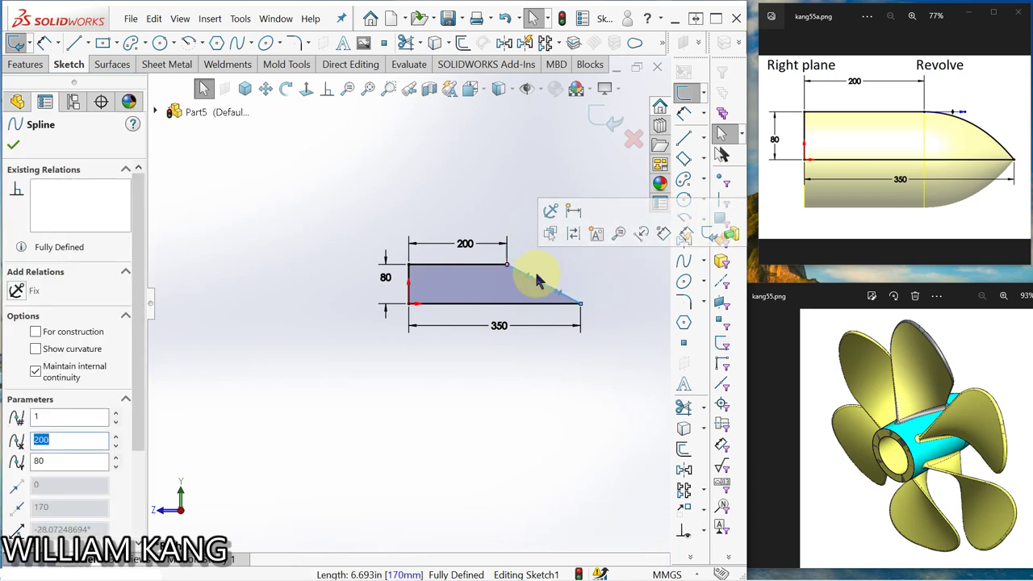
pyautogui.scroll(-5, 532, 286)
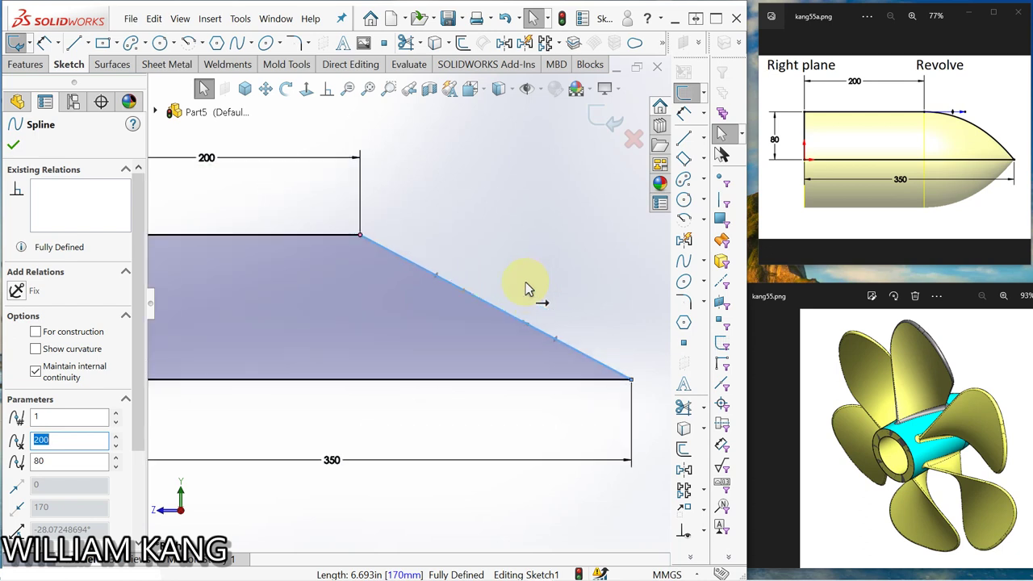
pyautogui.click(436, 278)
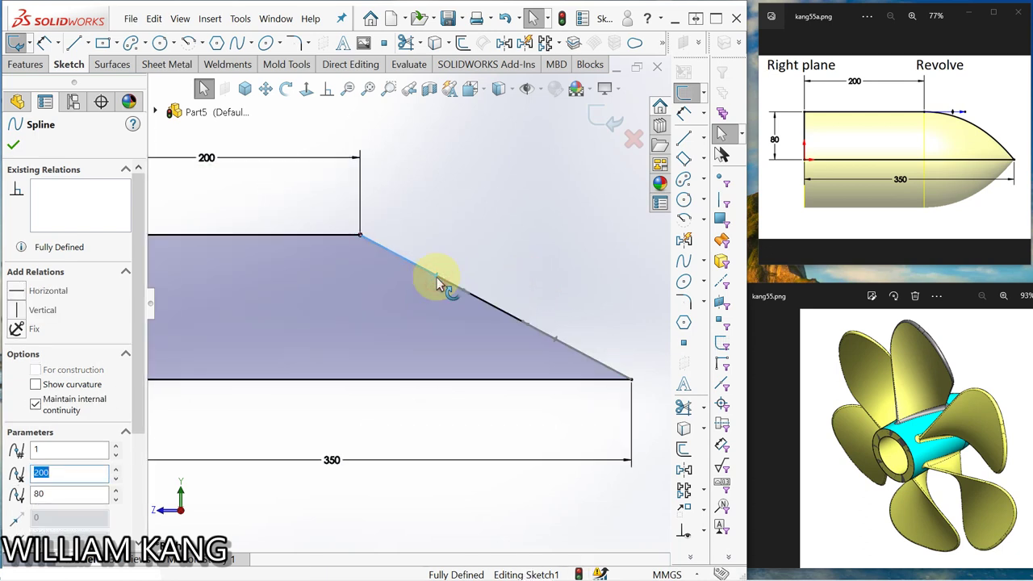
pyautogui.click(17, 296)
pyautogui.click(13, 146)
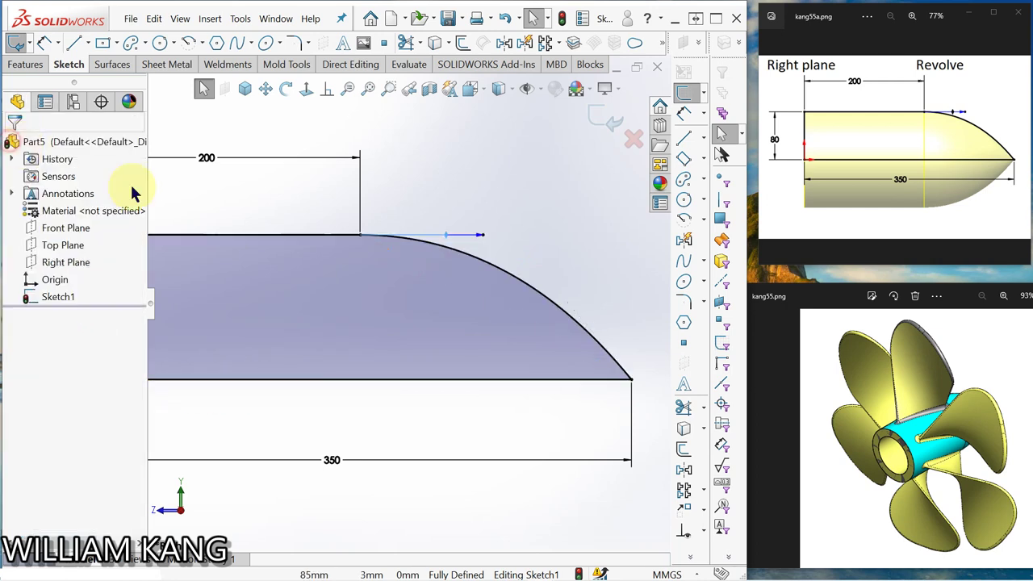
pyautogui.scroll(3, 410, 303)
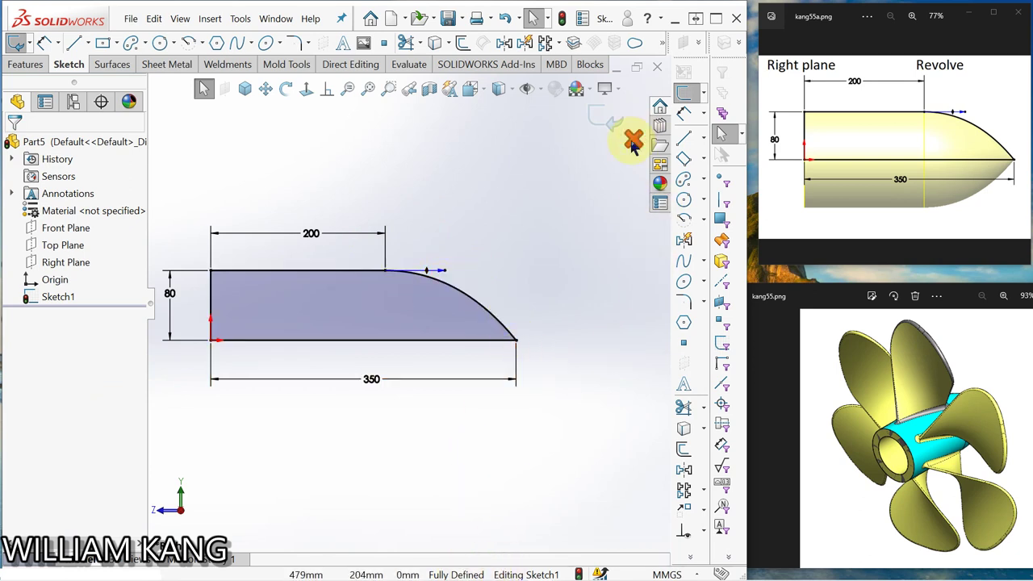
# - Exit Sketch1 and create Plane1 offset 360 mm from the Top Plane
pyautogui.click(612, 121)
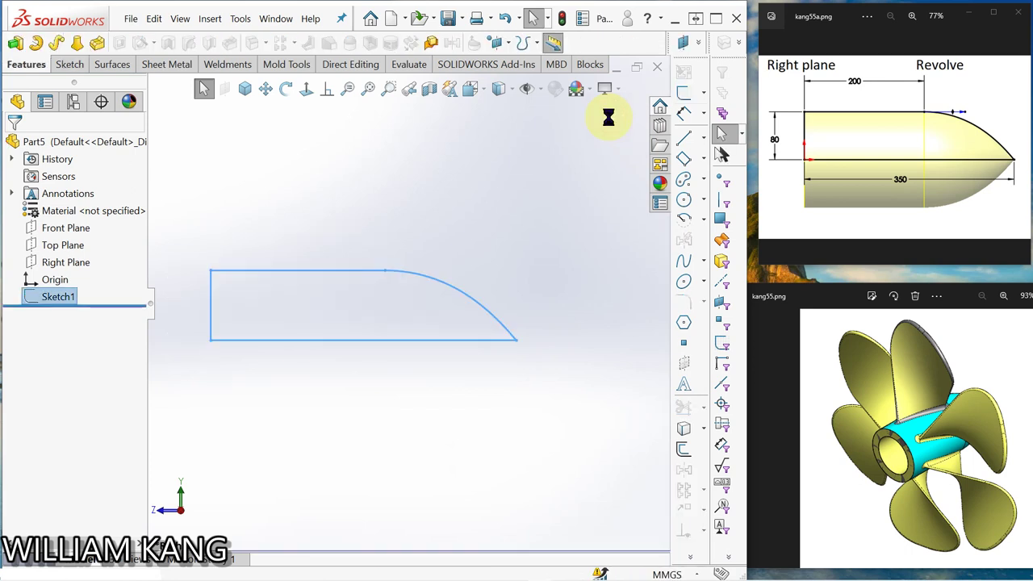
pyautogui.click(1021, 147)
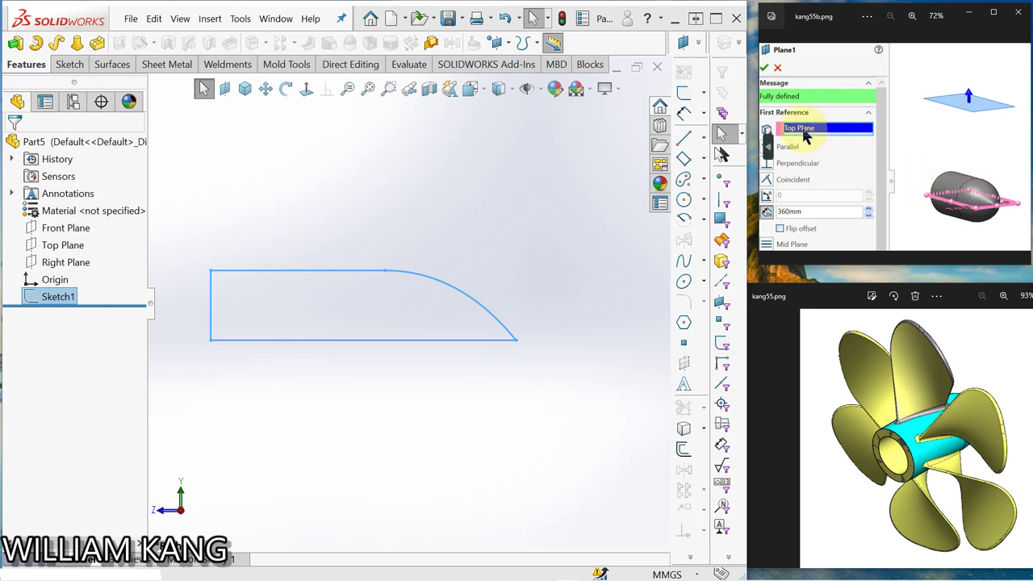
pyautogui.click(68, 249)
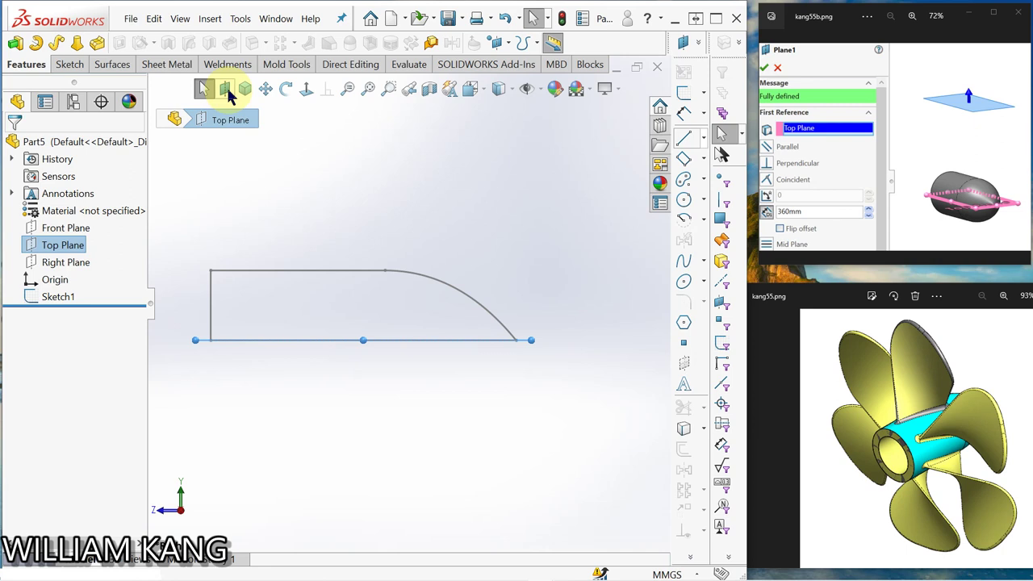
pyautogui.click(227, 91)
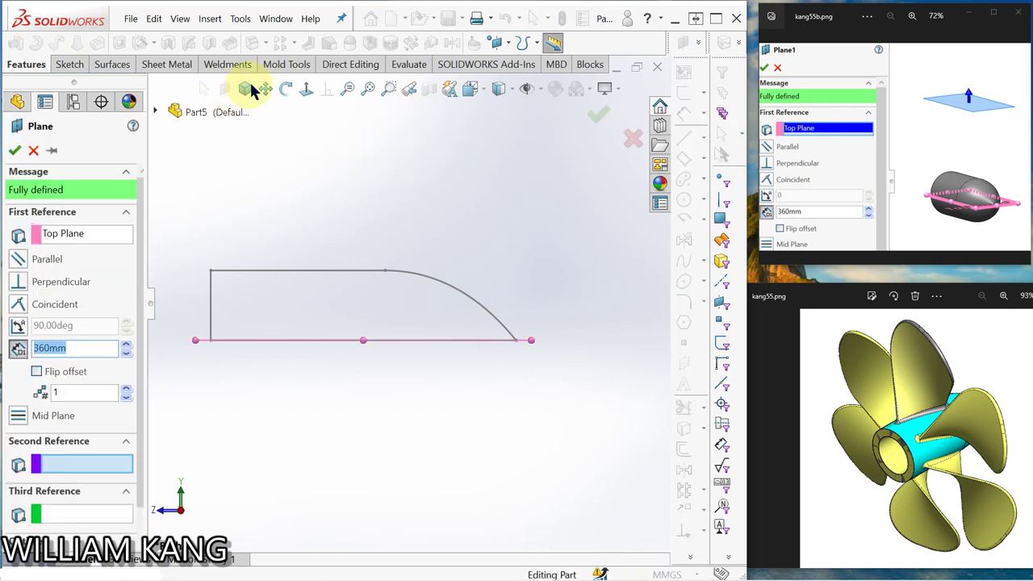
pyautogui.click(246, 91)
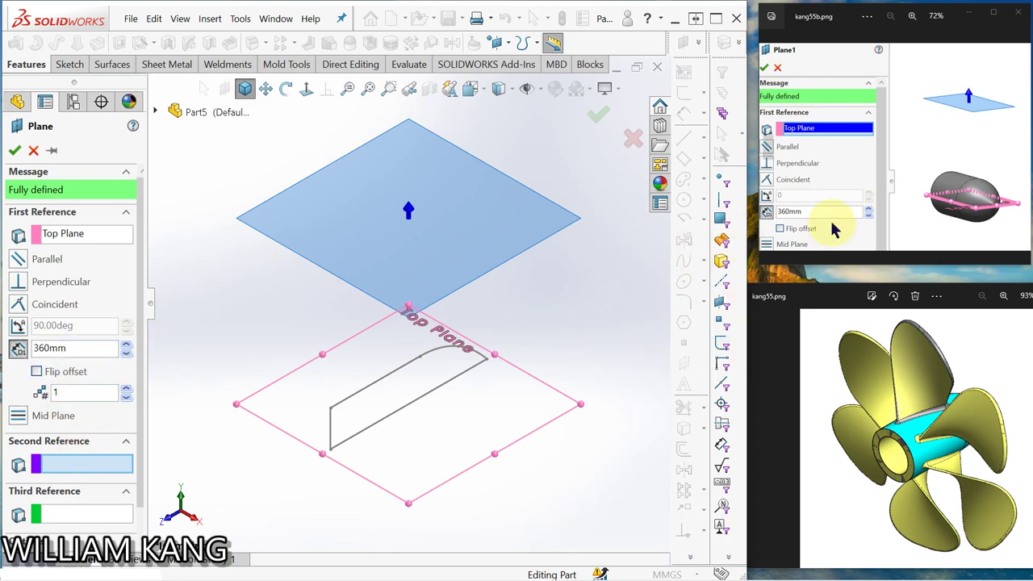
pyautogui.click(84, 347)
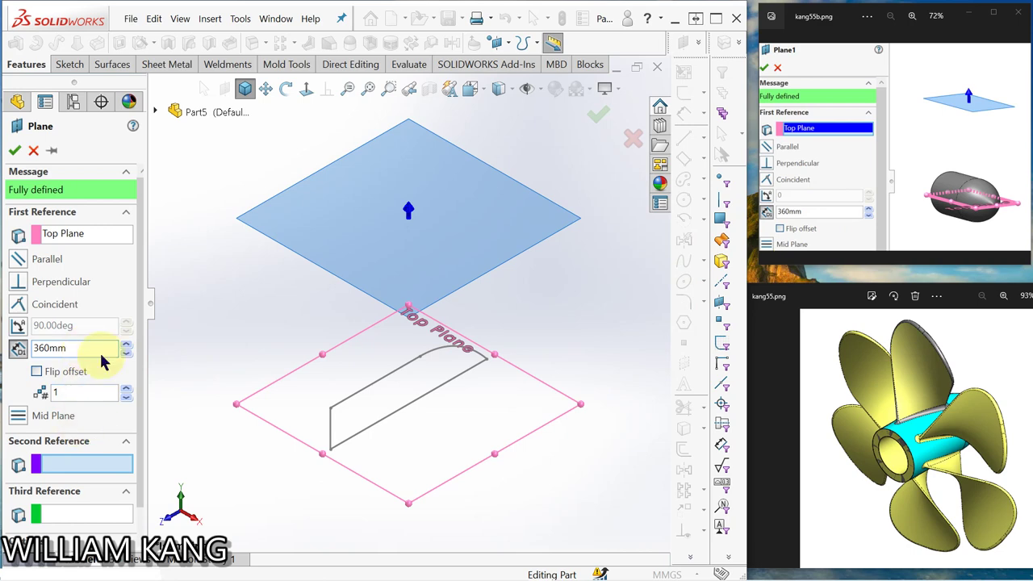
pyautogui.click(15, 151)
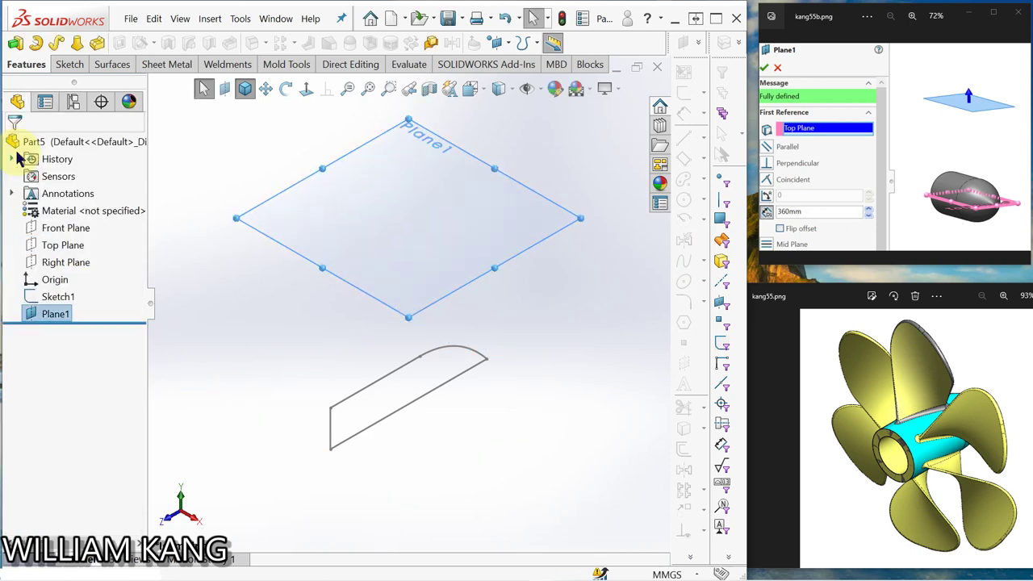
# - Hide Plane1 and check the dimensioned bullet reference drawing
pyautogui.click(55, 314)
pyautogui.click(90, 301)
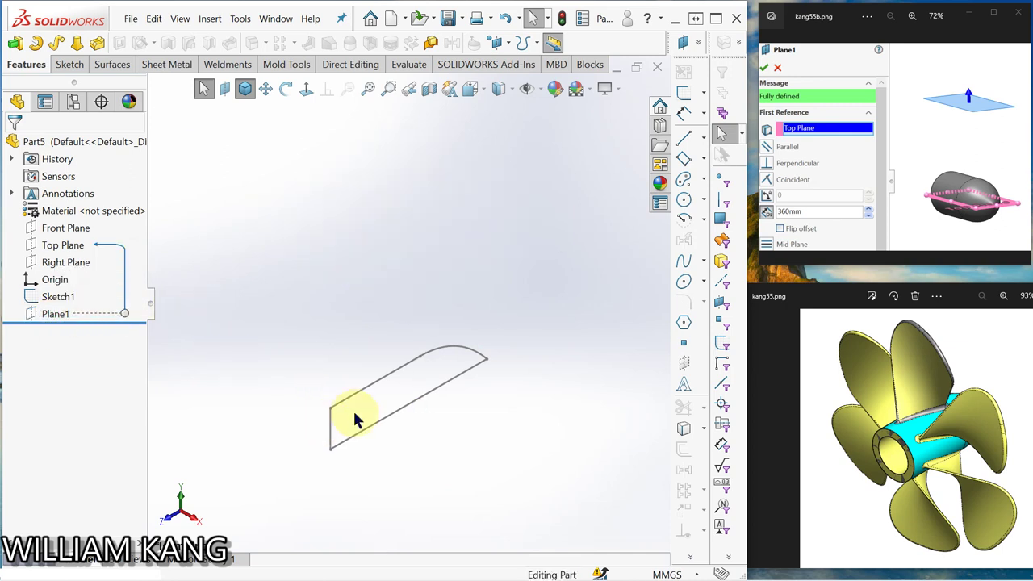
pyautogui.click(1021, 150)
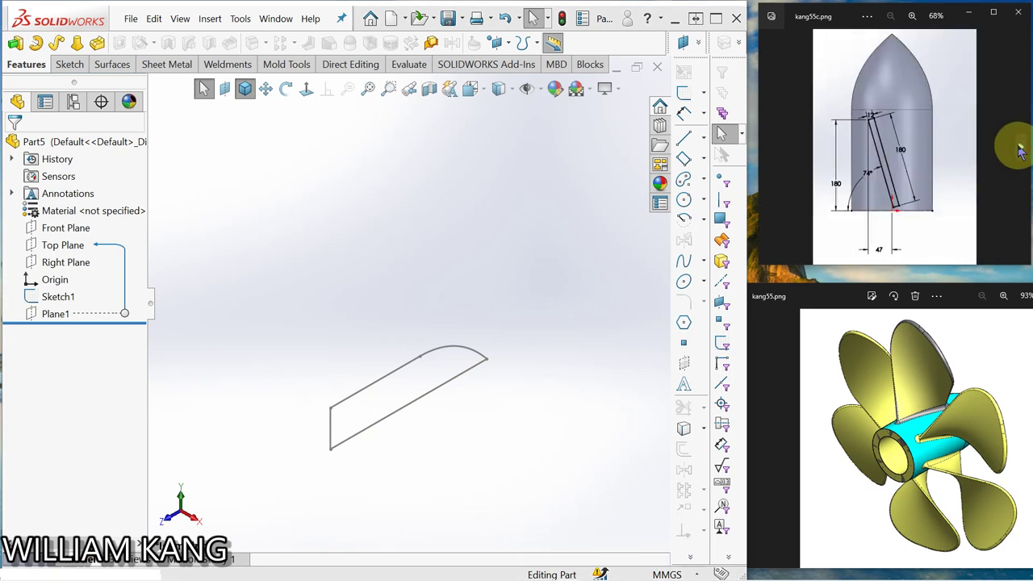
pyautogui.click(770, 158)
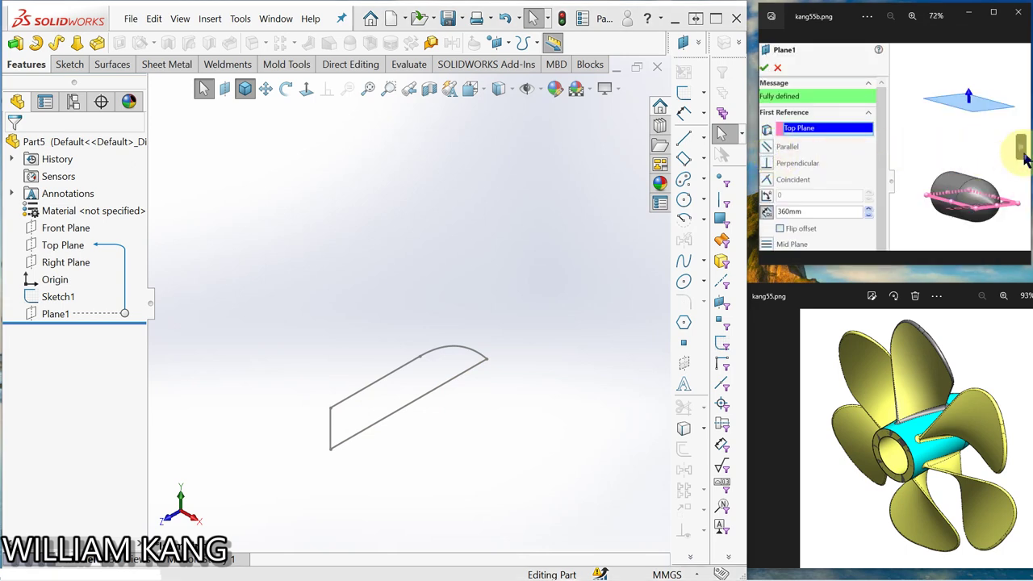
pyautogui.click(1021, 150)
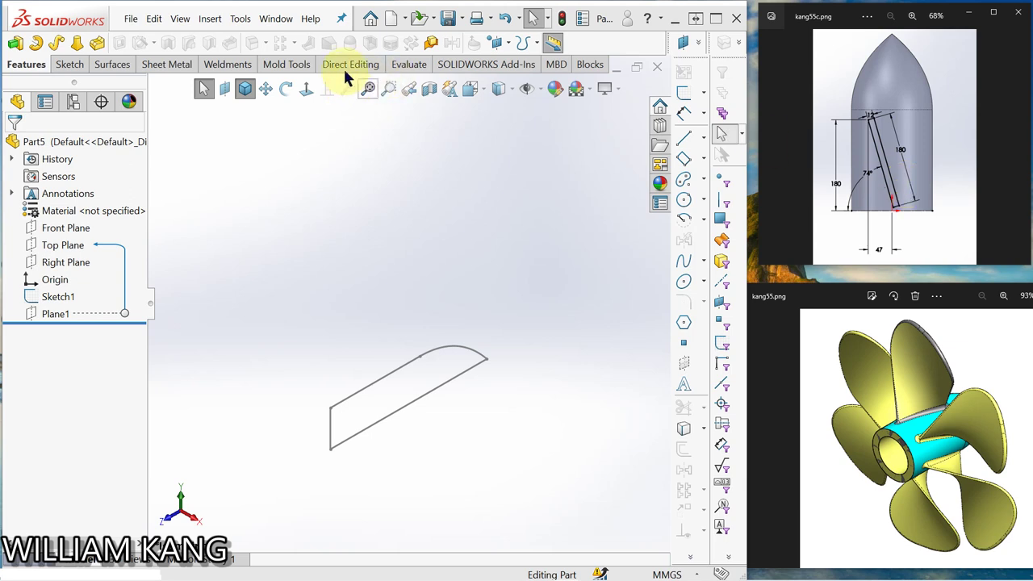
# - Switch to kang55.SLDPRT and edit its Sketch2 to inspect the blade's 180, 74° and 47 dimensions
pyautogui.click(275, 20)
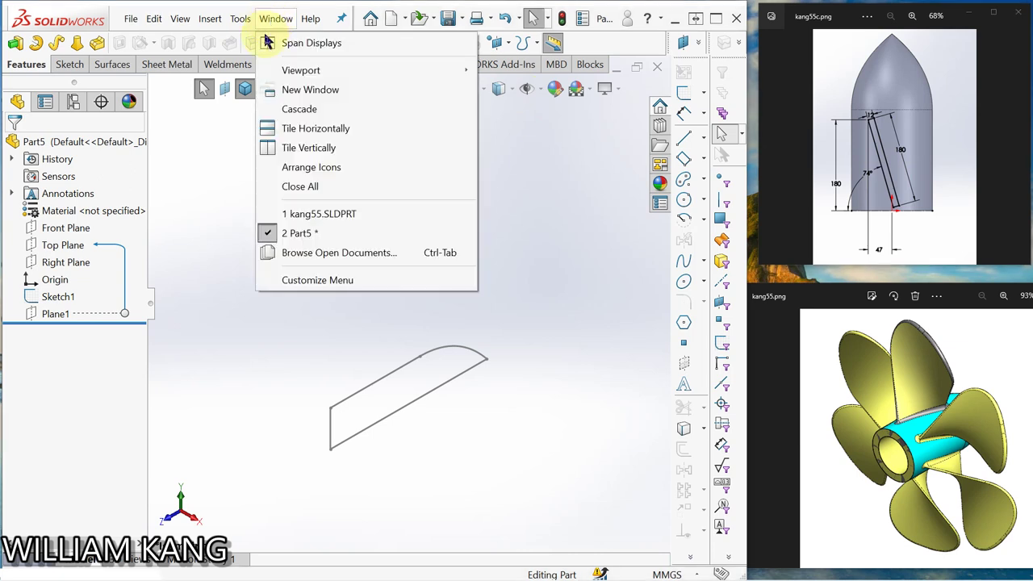
pyautogui.click(334, 213)
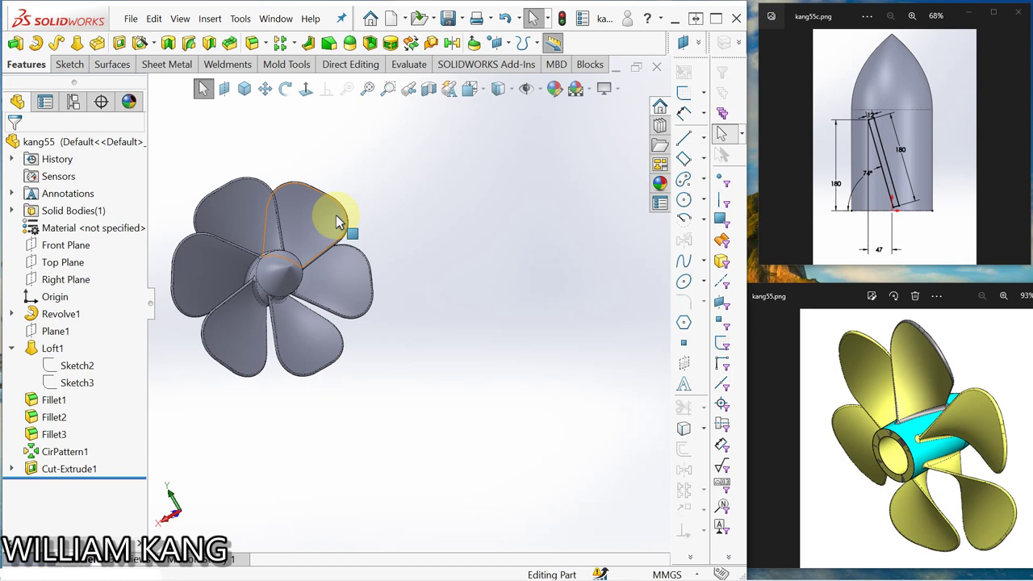
pyautogui.click(84, 369)
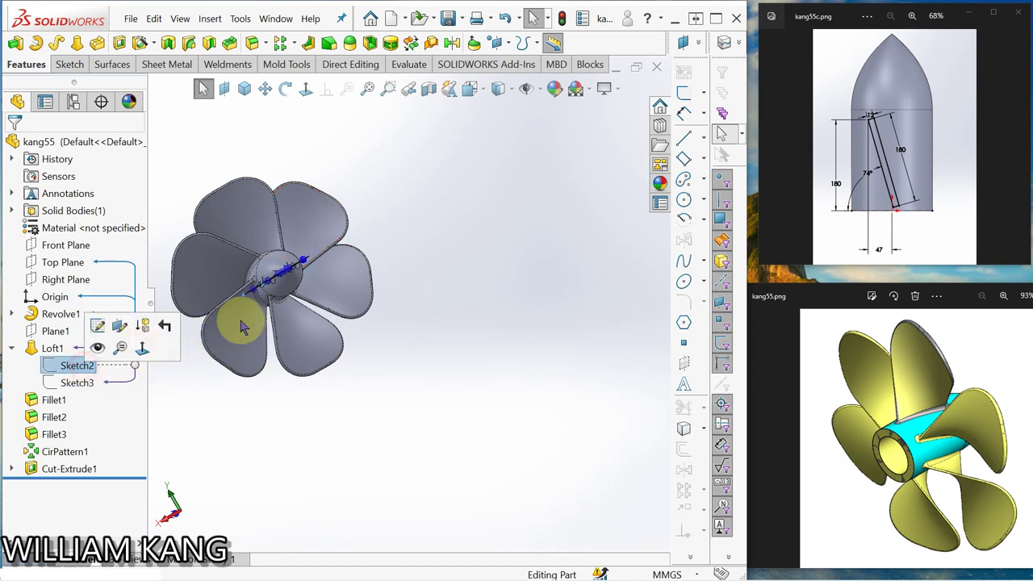
pyautogui.scroll(3, 323, 315)
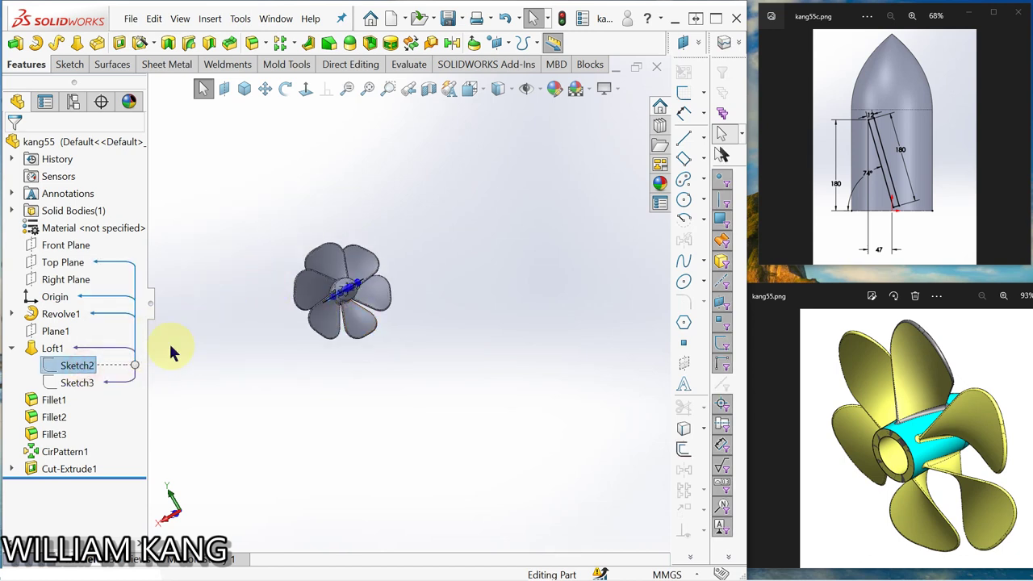
pyautogui.click(246, 394)
pyautogui.click(84, 367)
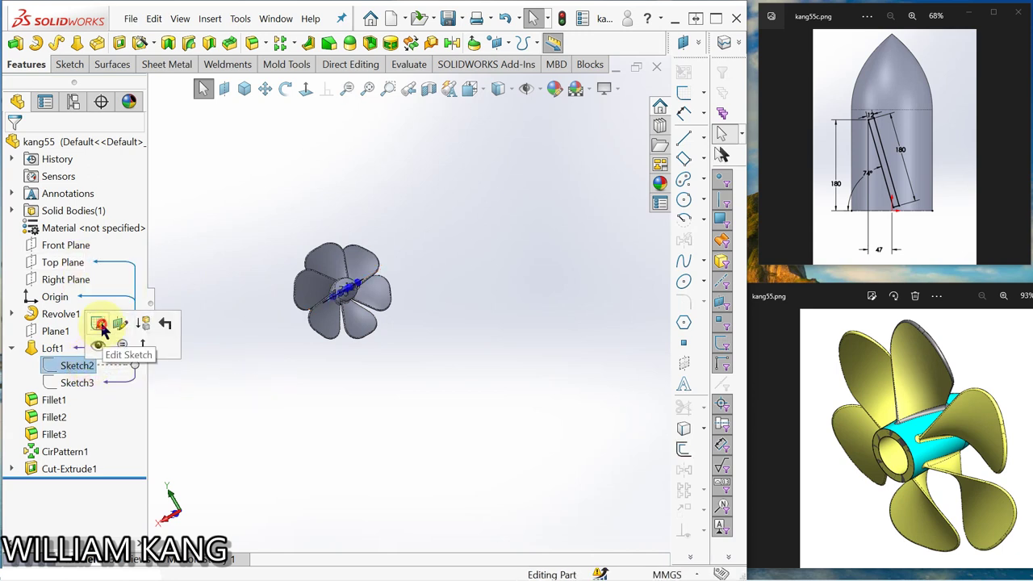
pyautogui.click(102, 324)
pyautogui.scroll(-5, 310, 323)
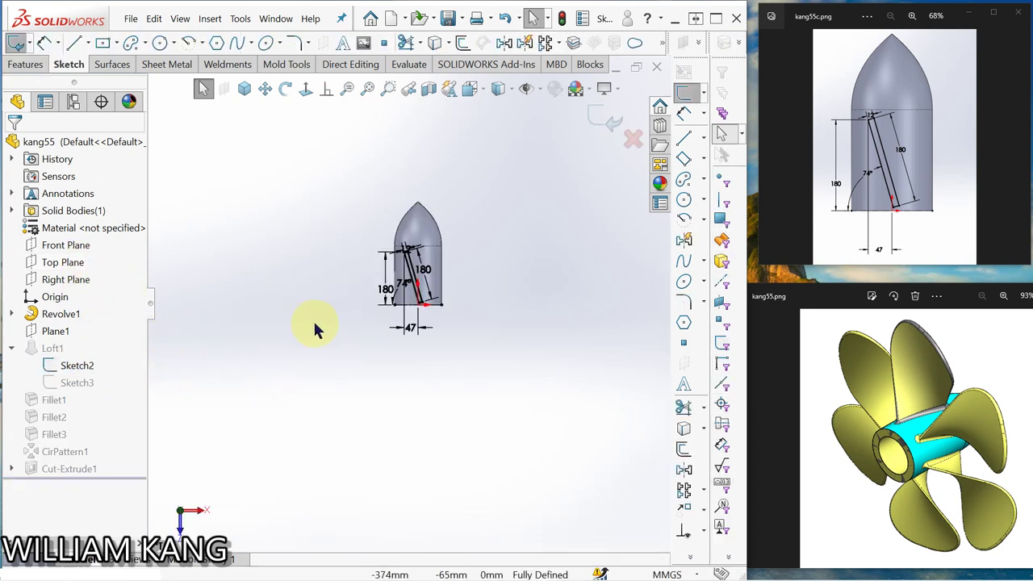
pyautogui.scroll(-2, 539, 276)
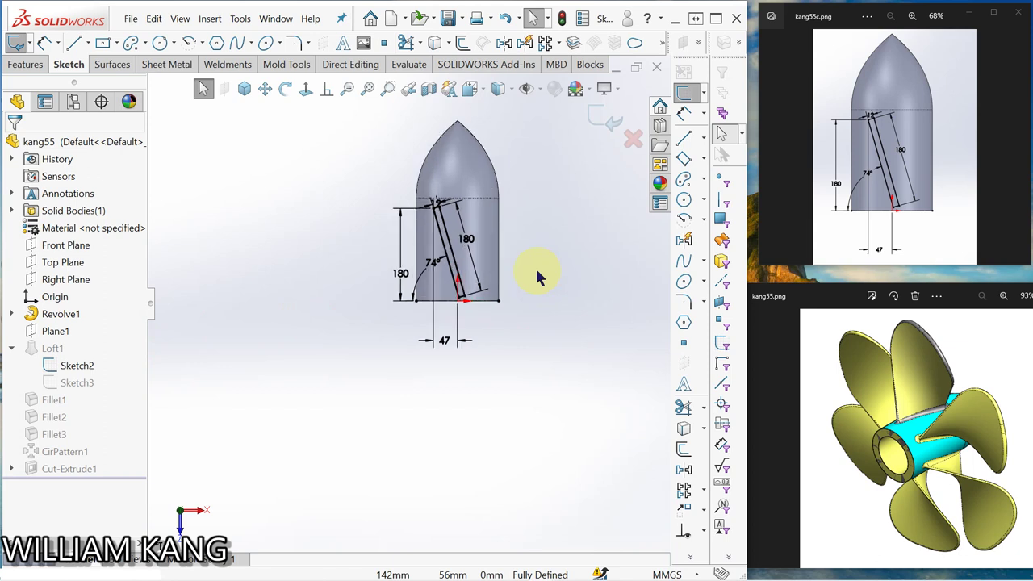
pyautogui.click(432, 269)
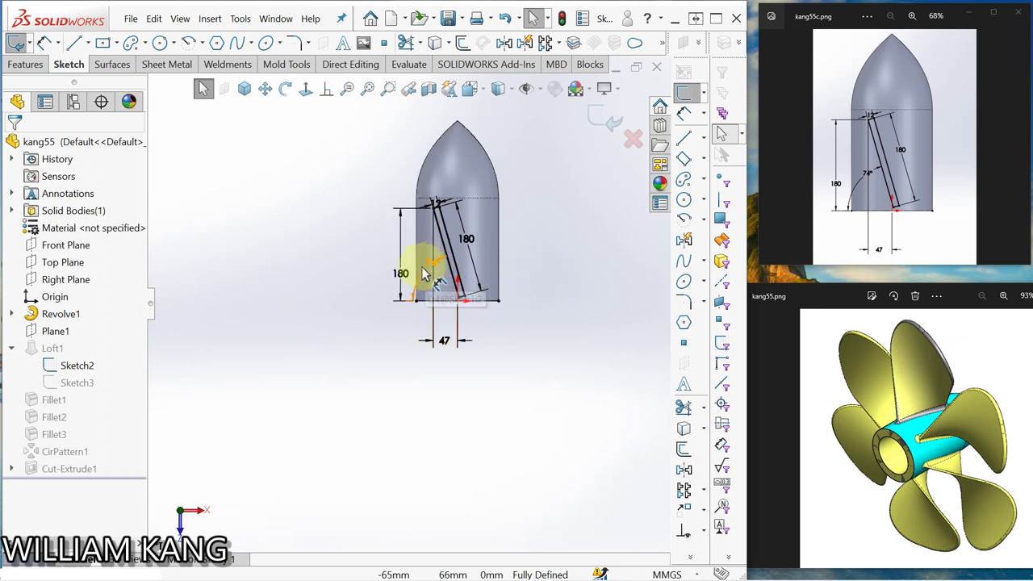
pyautogui.click(278, 19)
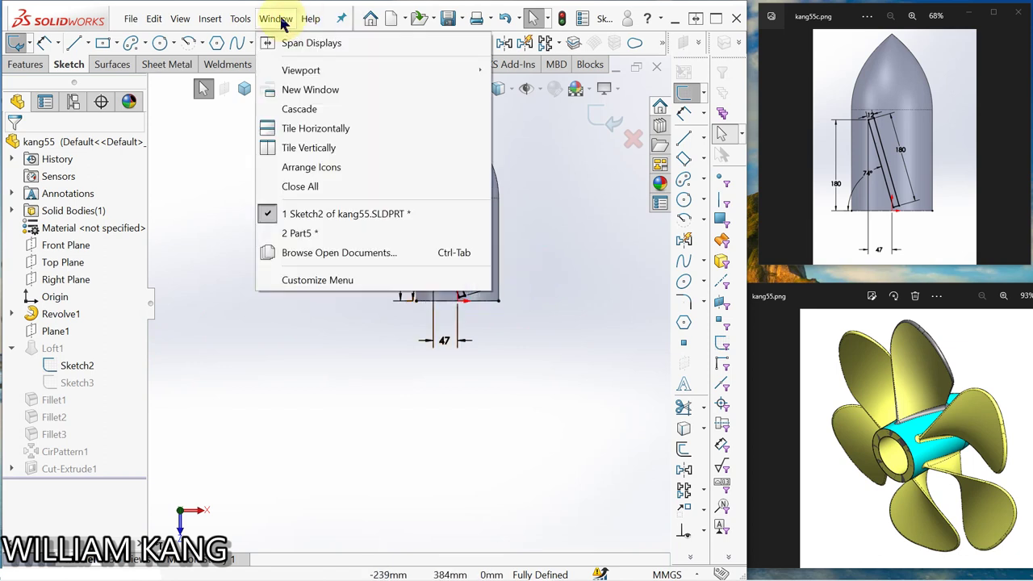
# - Back in Part5, start a Top Plane sketch, then cancel it and discard changes
pyautogui.click(315, 238)
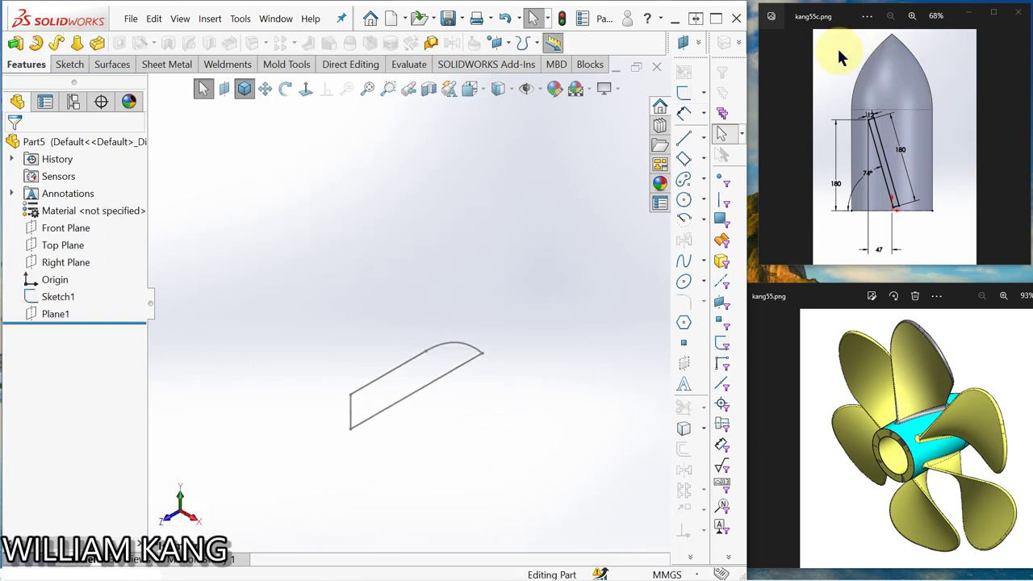
pyautogui.click(64, 248)
pyautogui.click(77, 226)
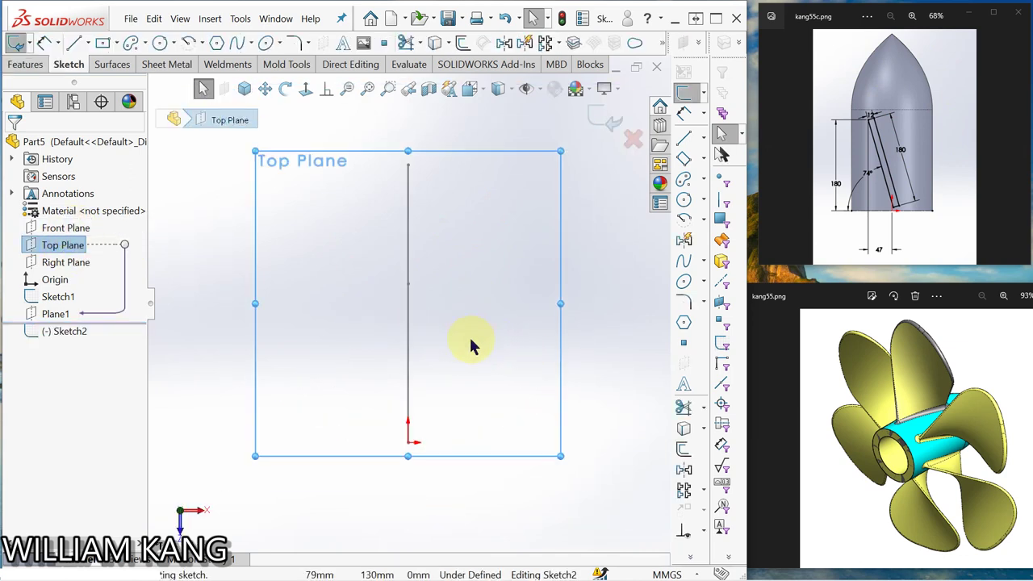
pyautogui.click(552, 311)
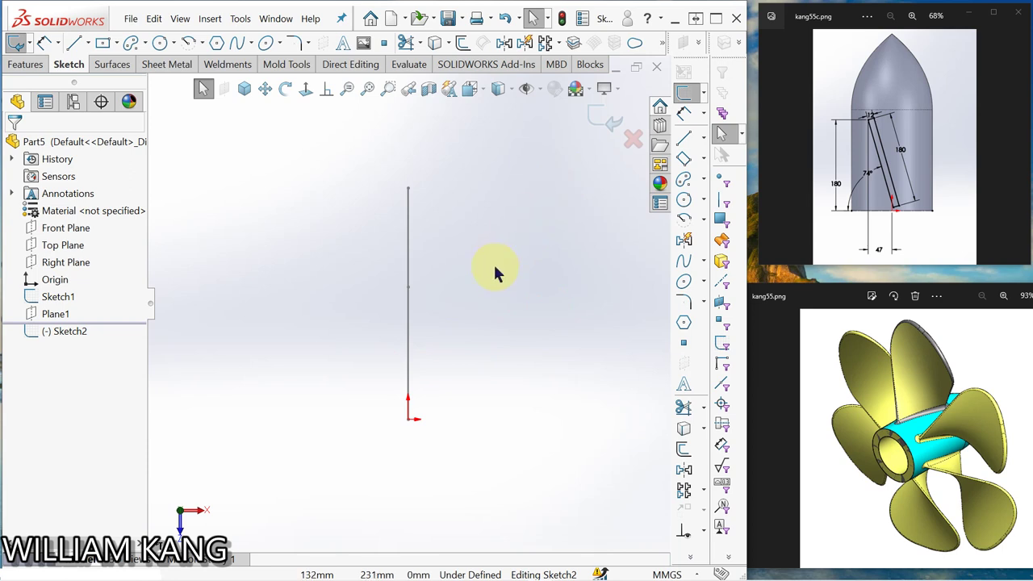
pyautogui.click(631, 141)
pyautogui.click(537, 302)
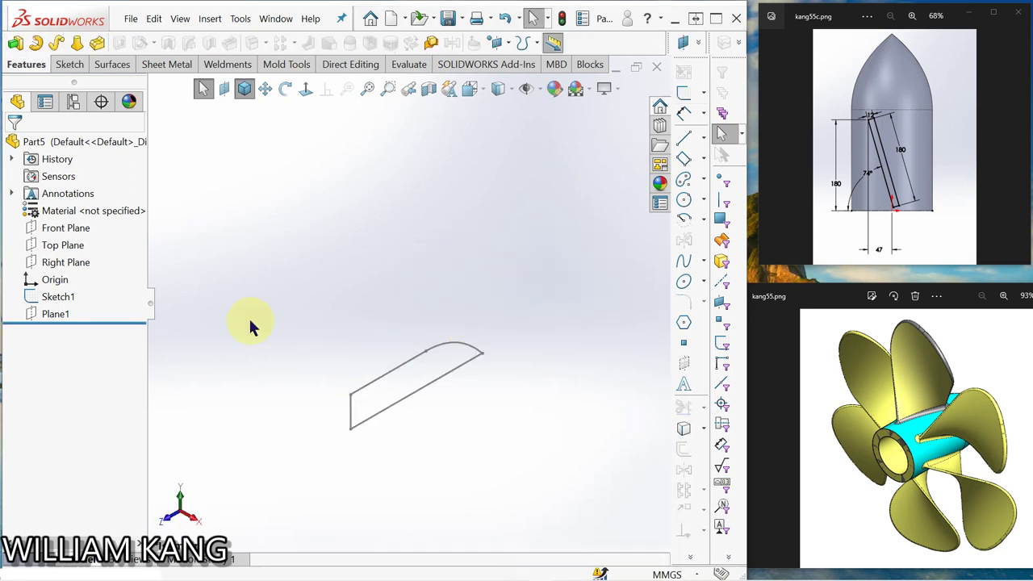
# - Revolve Sketch1 360° about its bottom line to create the Revolve1 hub
pyautogui.click(64, 297)
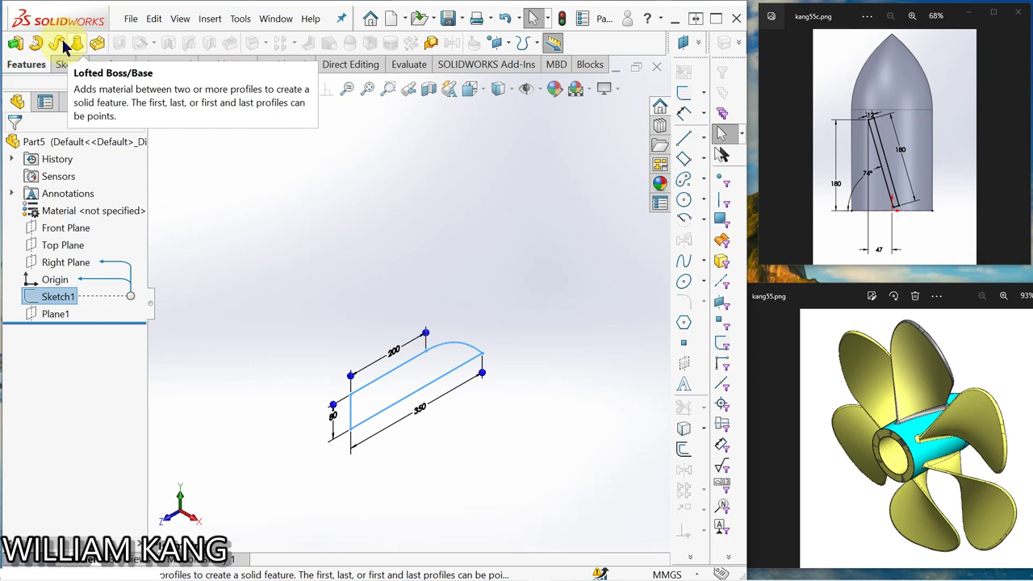
pyautogui.click(39, 47)
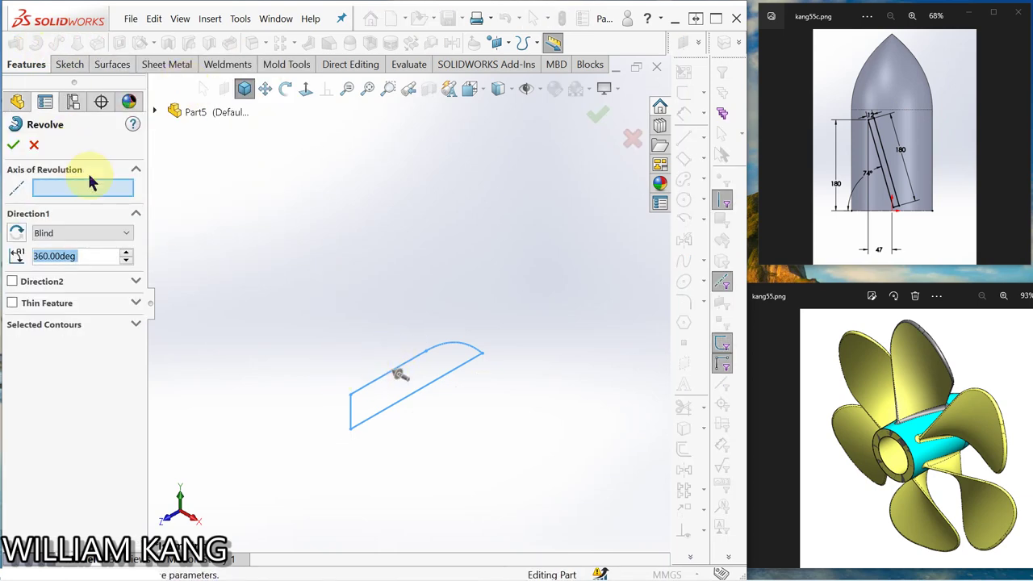
pyautogui.click(86, 183)
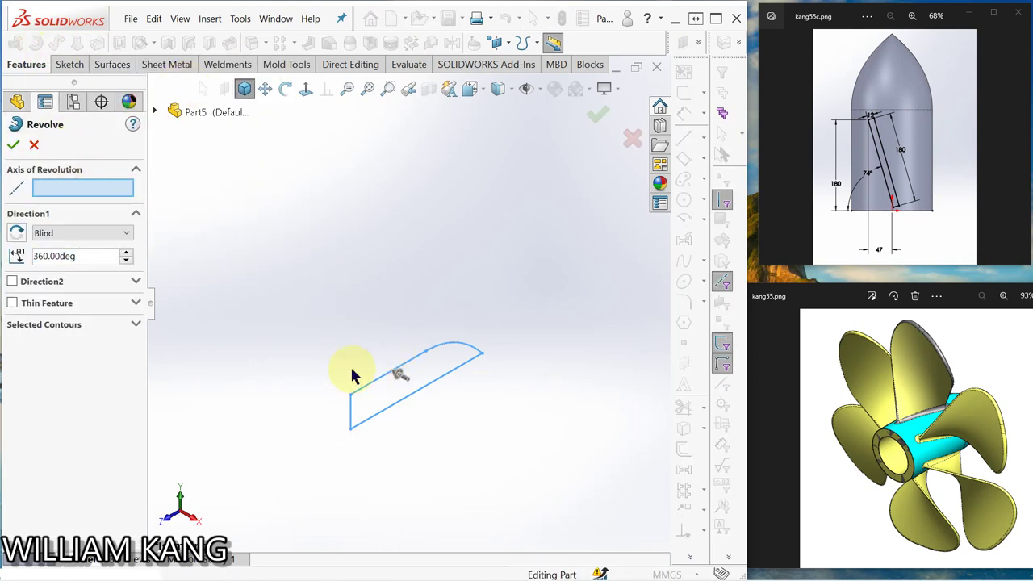
pyautogui.click(383, 414)
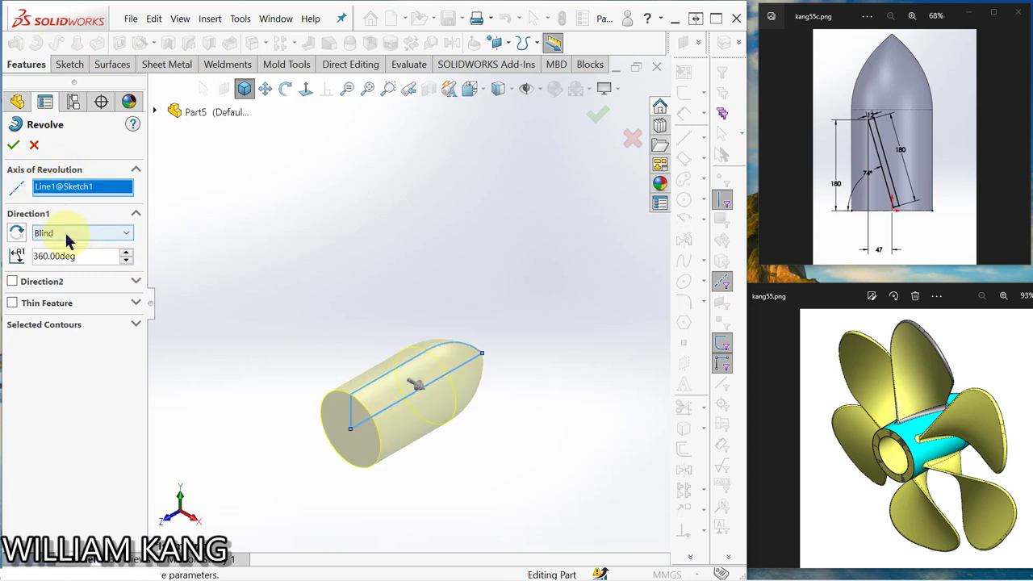
pyautogui.click(14, 146)
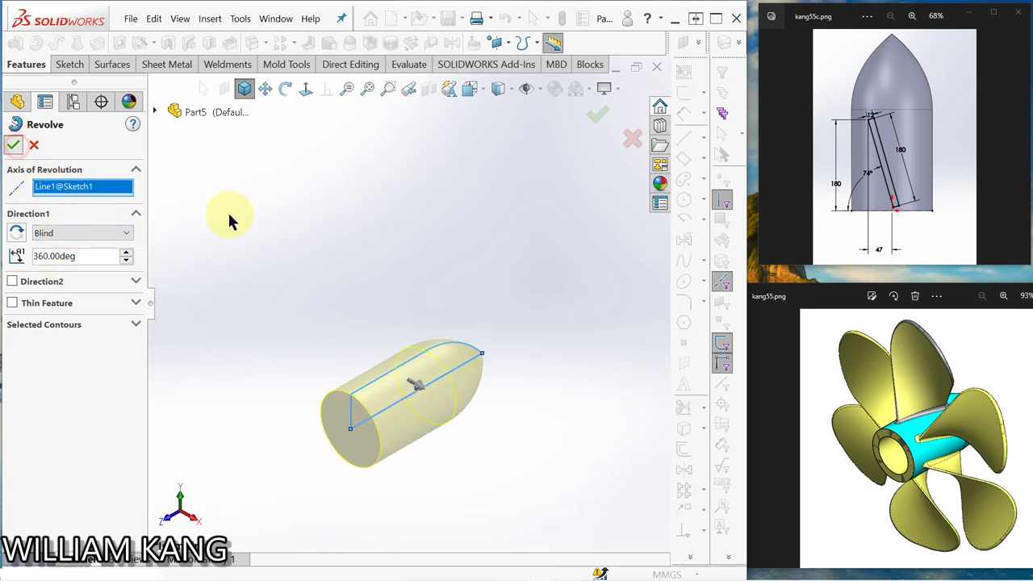
# - Start a Top Plane sketch with a centerline along the hub's base edge
pyautogui.press('z')
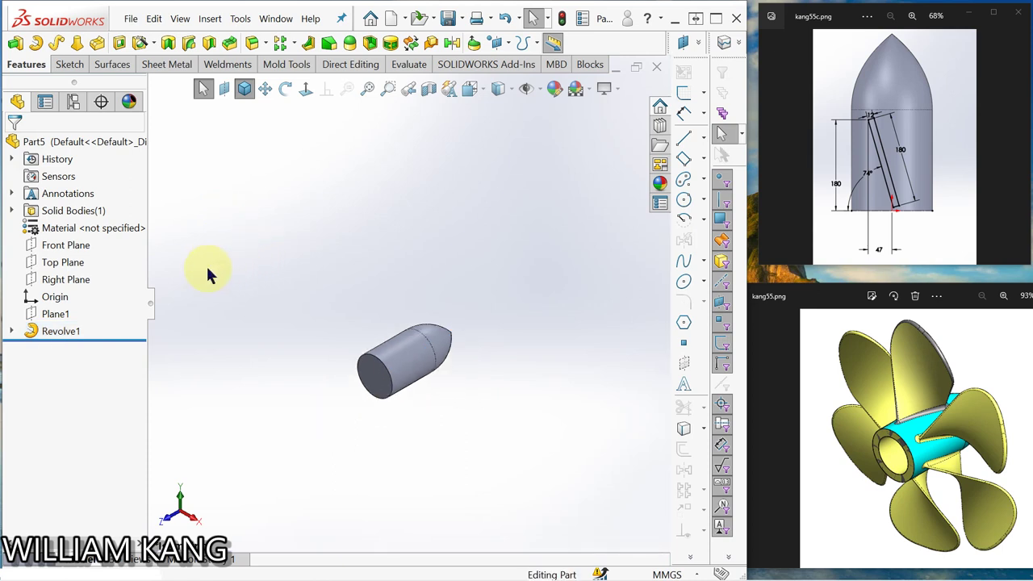
pyautogui.click(71, 270)
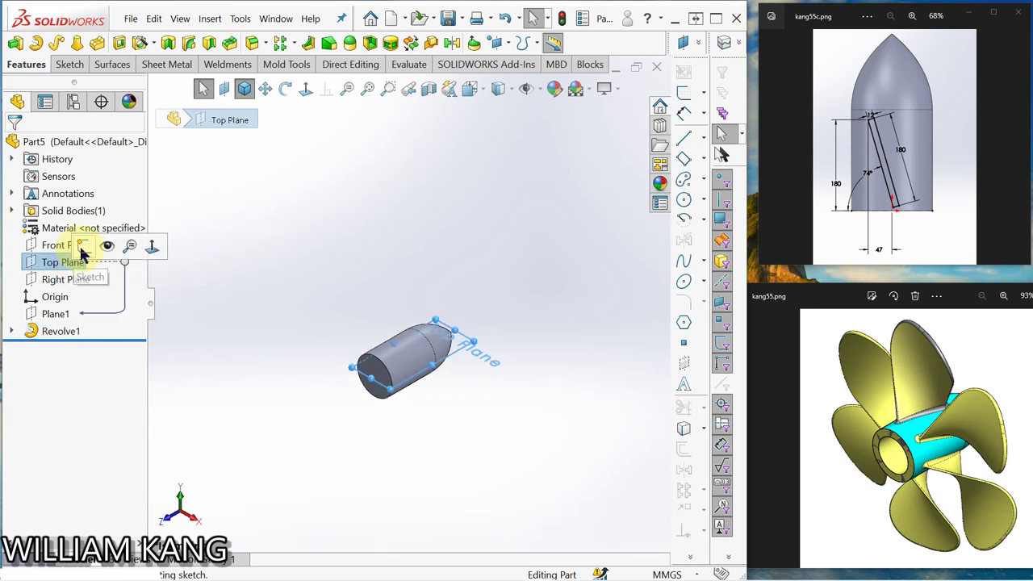
pyautogui.click(83, 247)
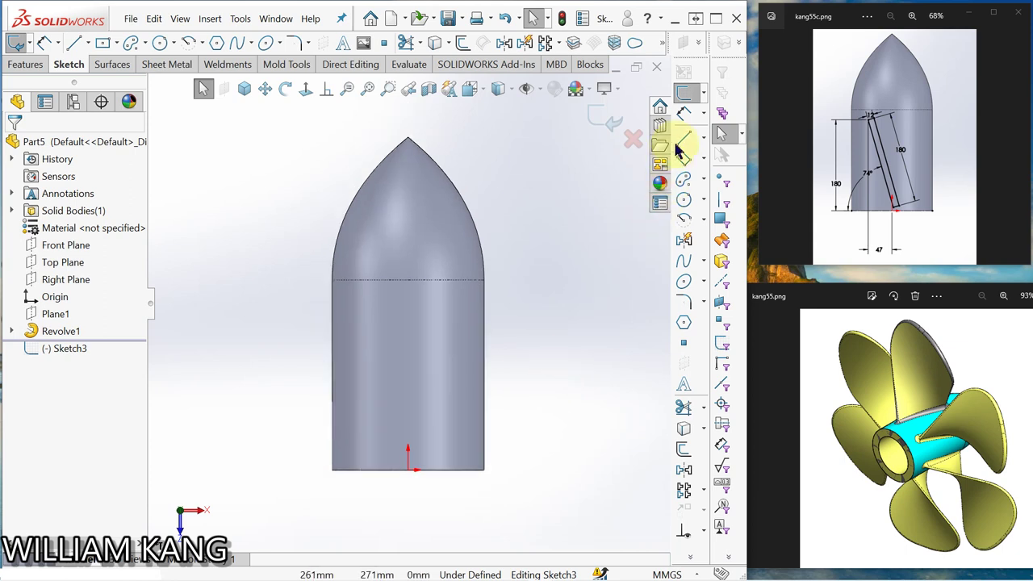
pyautogui.click(703, 141)
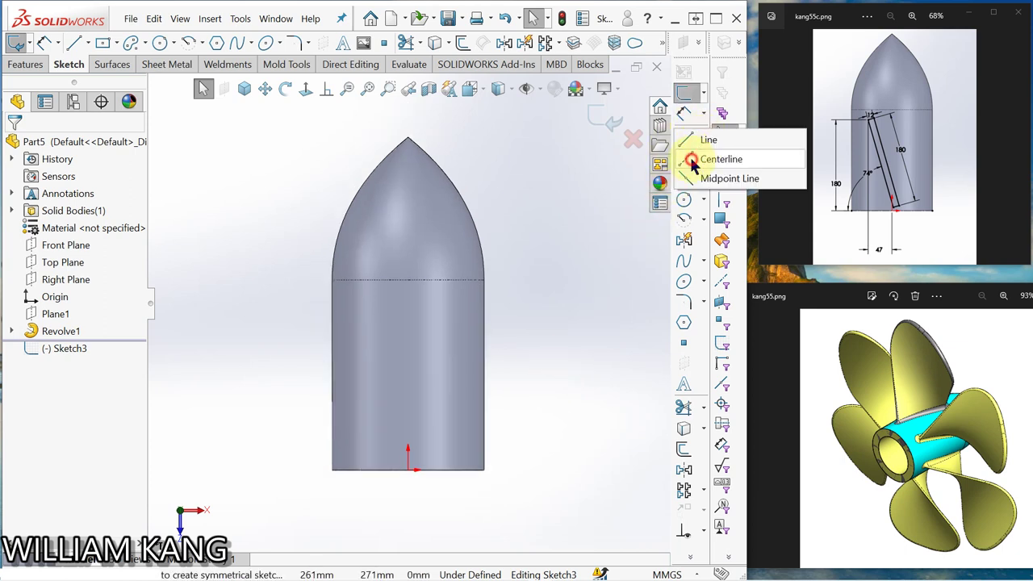
pyautogui.click(710, 154)
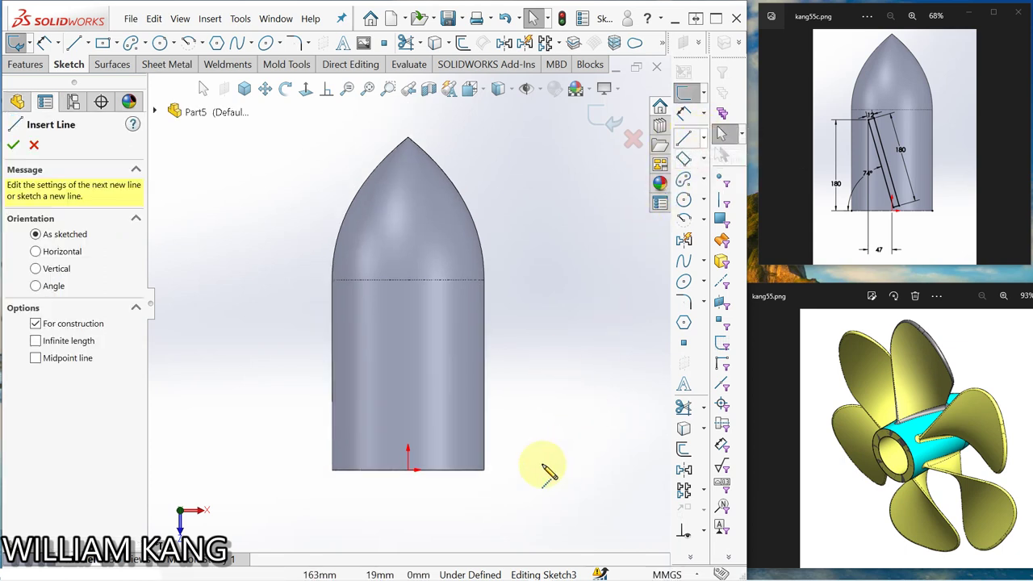
pyautogui.click(483, 470)
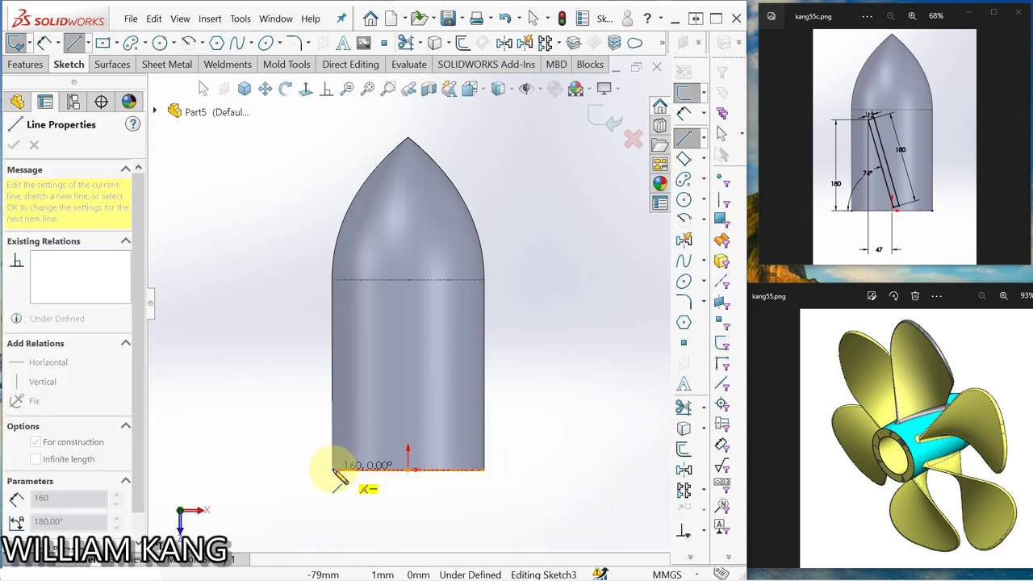
pyautogui.click(332, 471)
pyautogui.rightClick(280, 374)
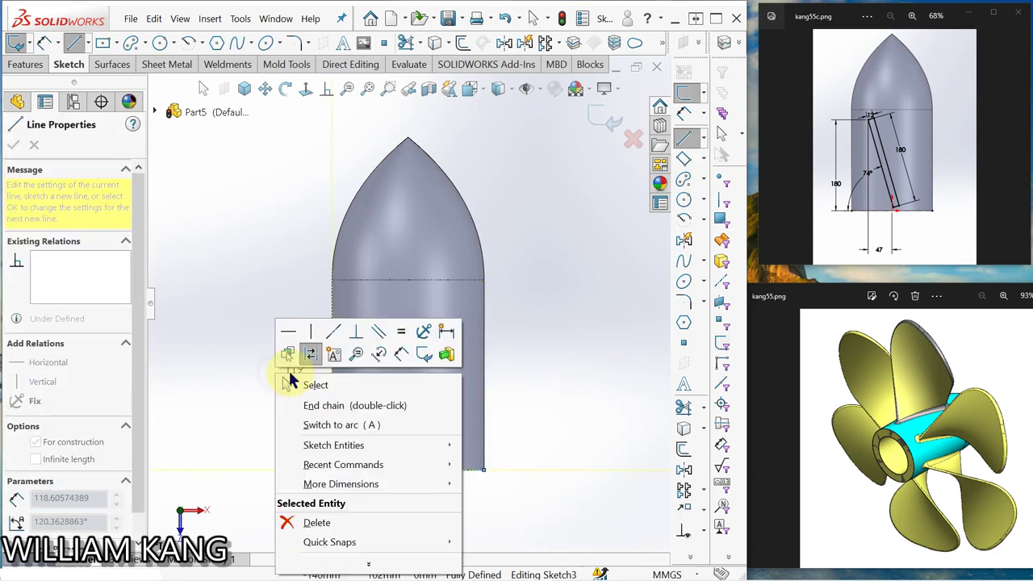
pyautogui.click(315, 386)
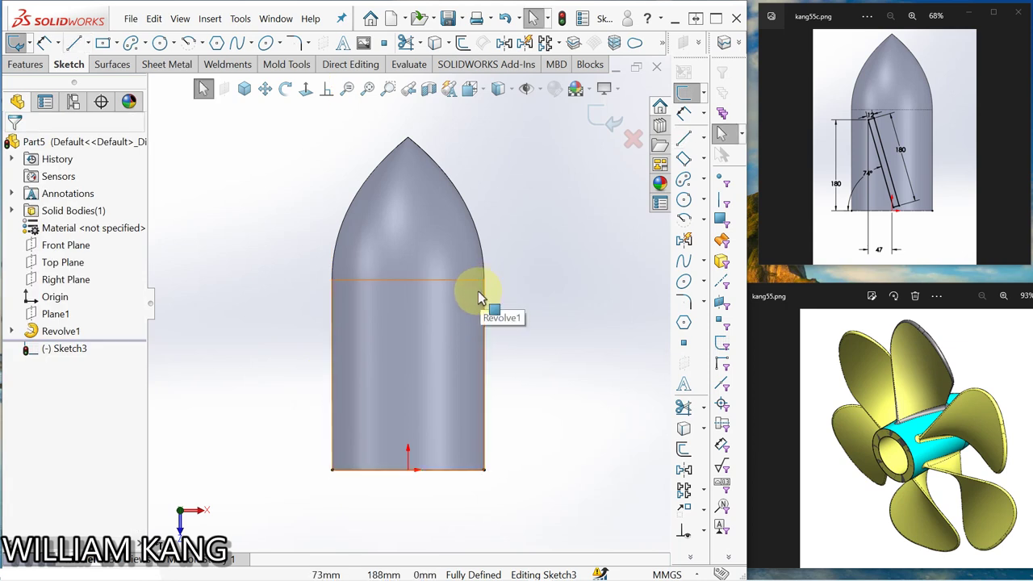
# - Draw a thin slanted 3-point corner rectangle from the hub's left side down to the base
pyautogui.click(684, 160)
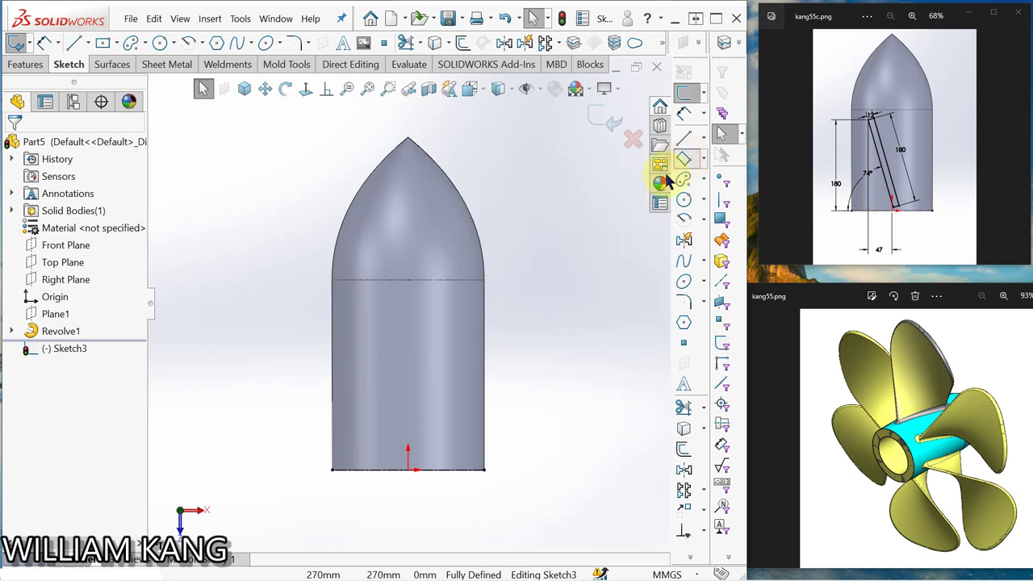
pyautogui.click(345, 303)
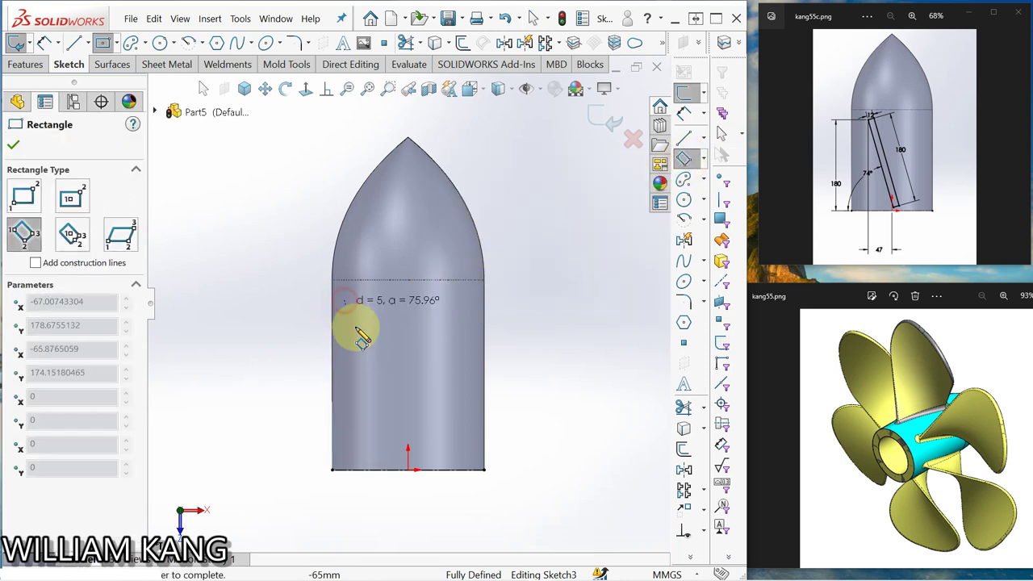
pyautogui.click(411, 458)
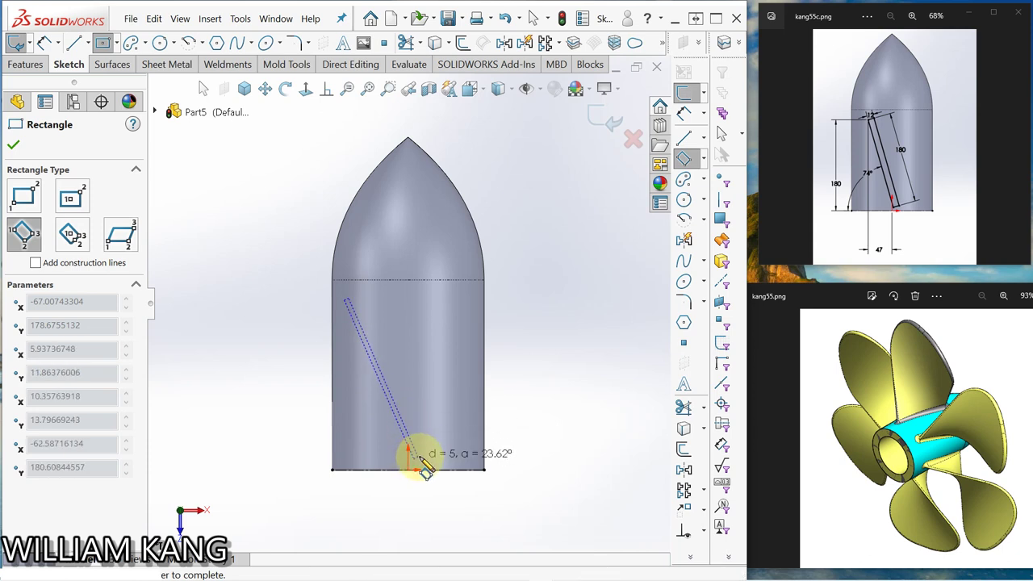
pyautogui.click(420, 458)
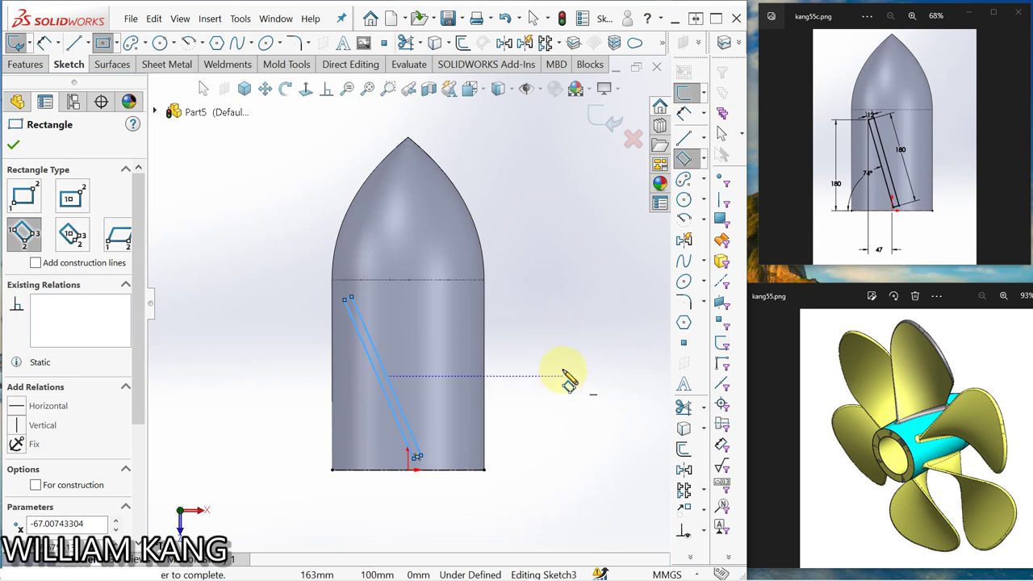
# - Dimension the rectangle's slanted edge to 180 mm at 74° from the base centerline
pyautogui.click(682, 114)
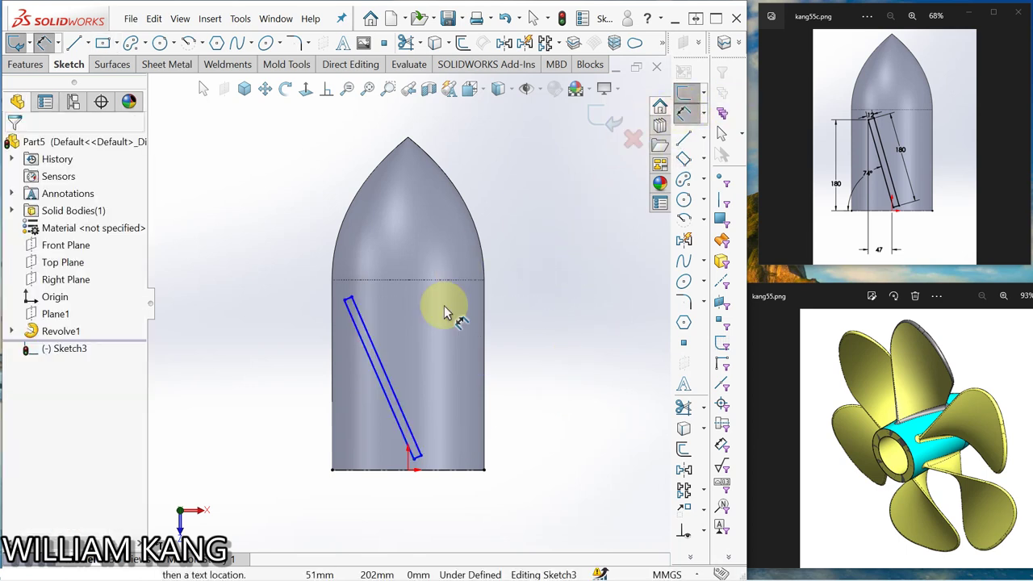
pyautogui.click(379, 365)
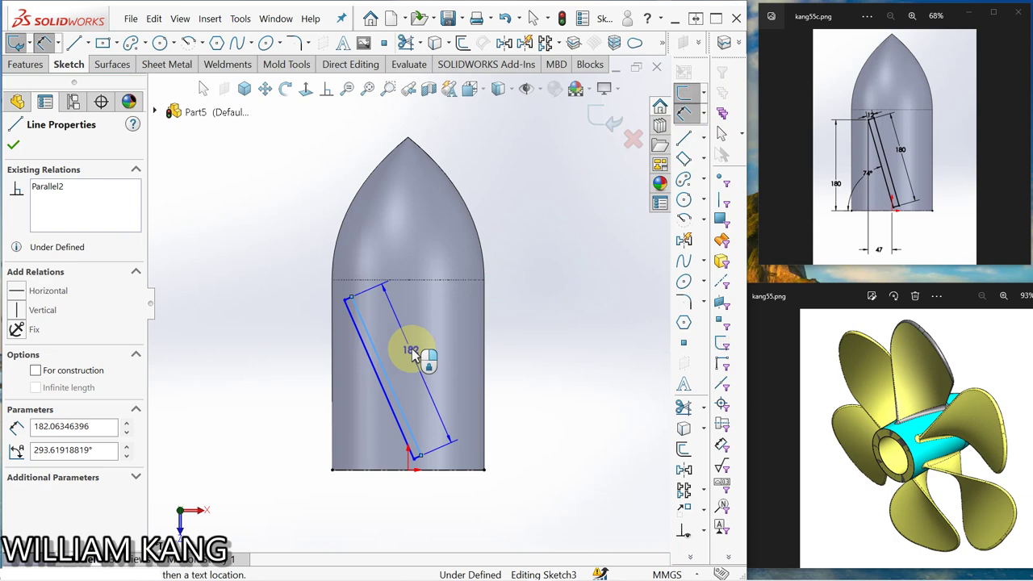
pyautogui.click(418, 350)
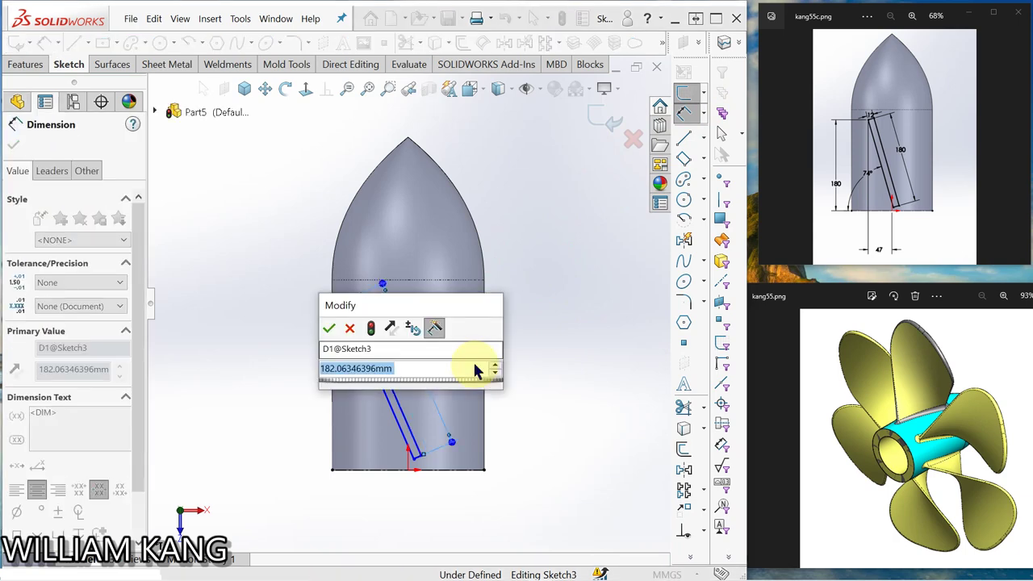
pyautogui.write('180')
pyautogui.press('Return')
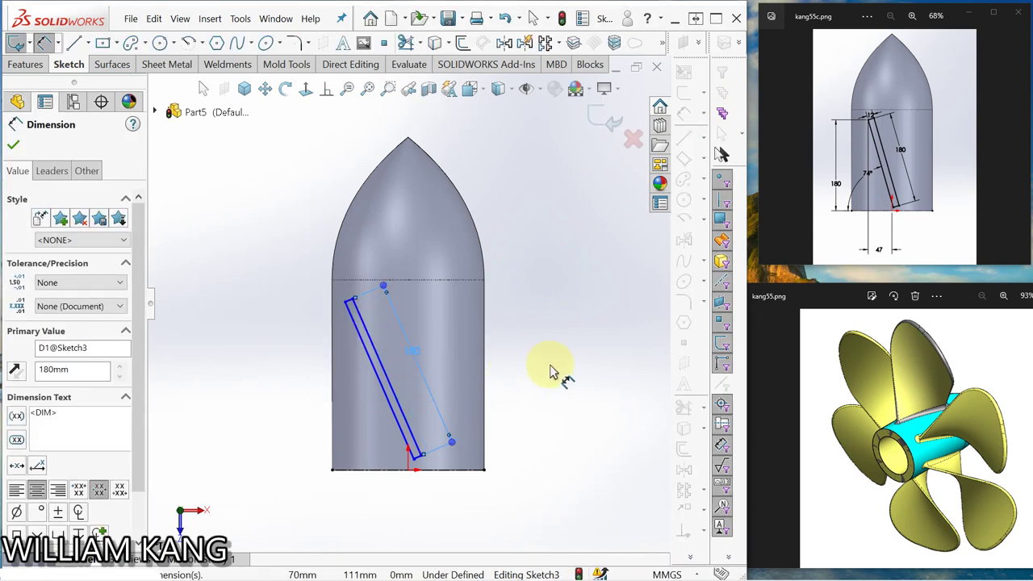
pyautogui.click(546, 366)
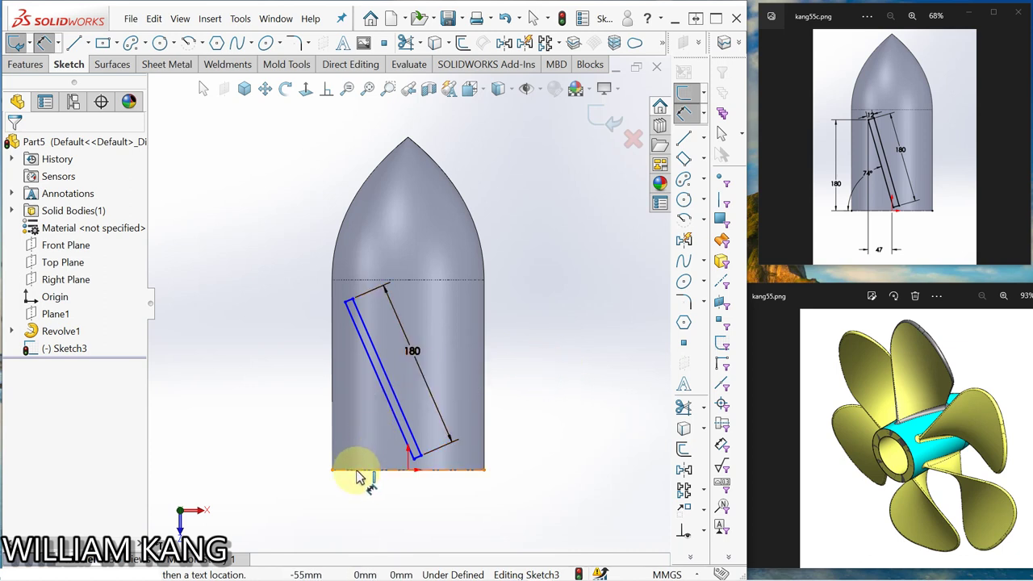
pyautogui.click(358, 471)
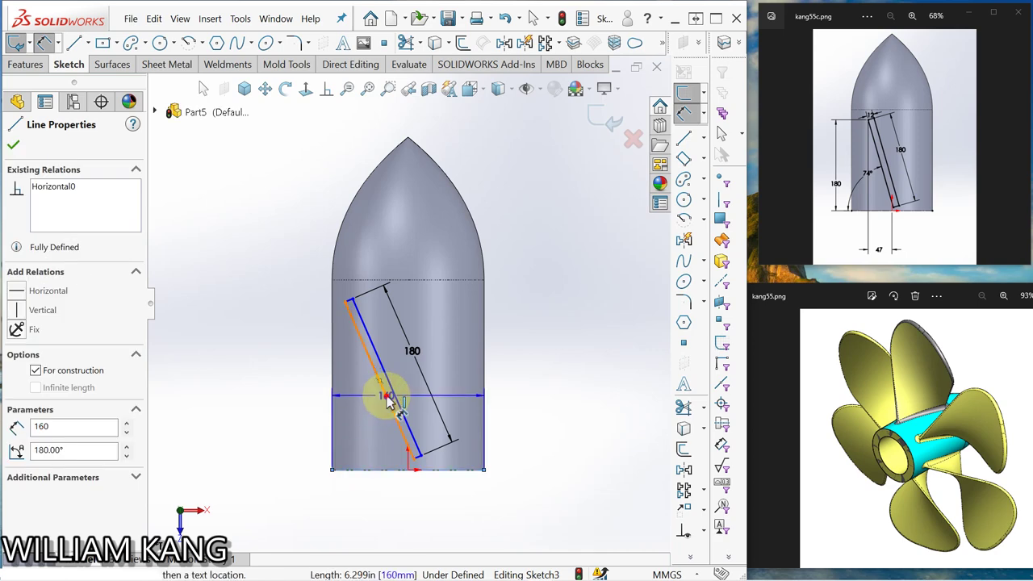
pyautogui.click(388, 401)
pyautogui.click(358, 412)
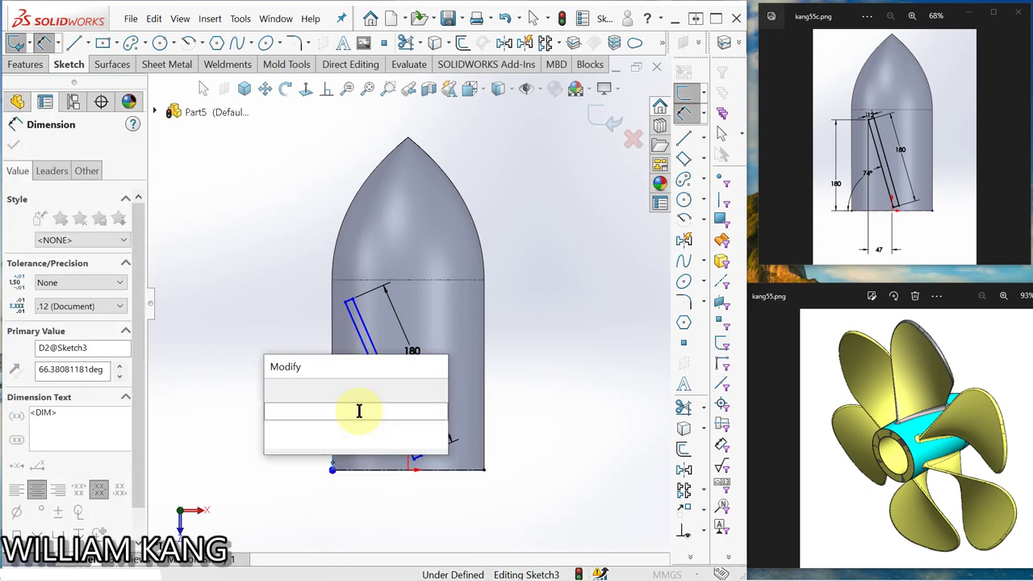
pyautogui.write('74')
pyautogui.press('Return')
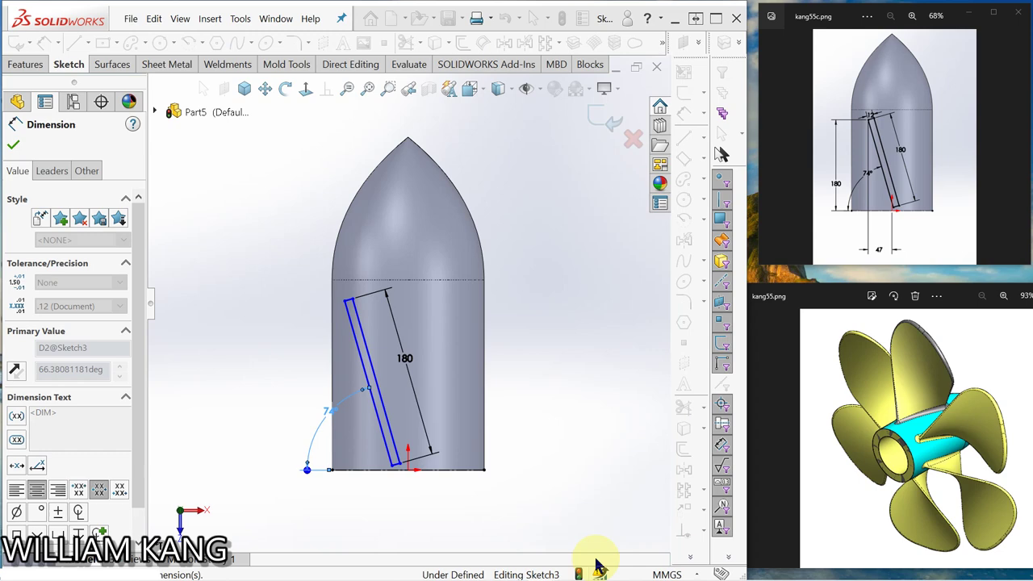
pyautogui.click(627, 472)
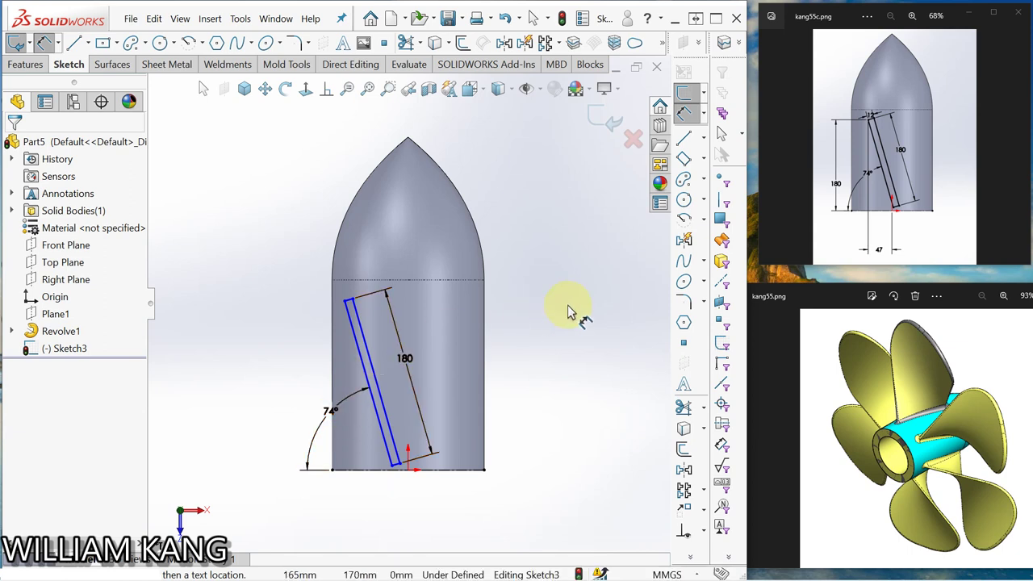
# - Add a 180 mm vertical height and a 47 mm horizontal distance to the rectangle
pyautogui.click(345, 303)
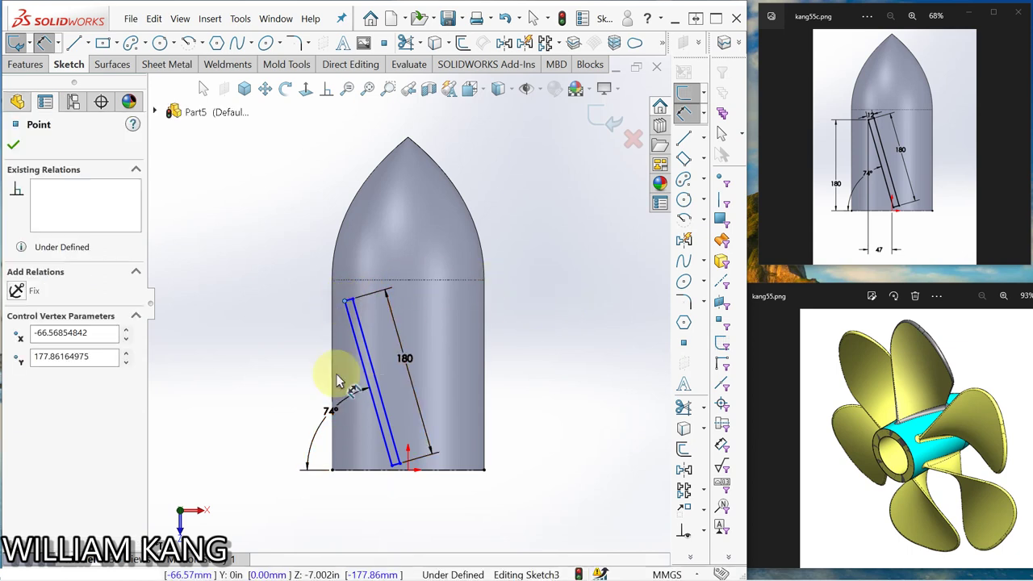
pyautogui.click(350, 472)
pyautogui.click(292, 389)
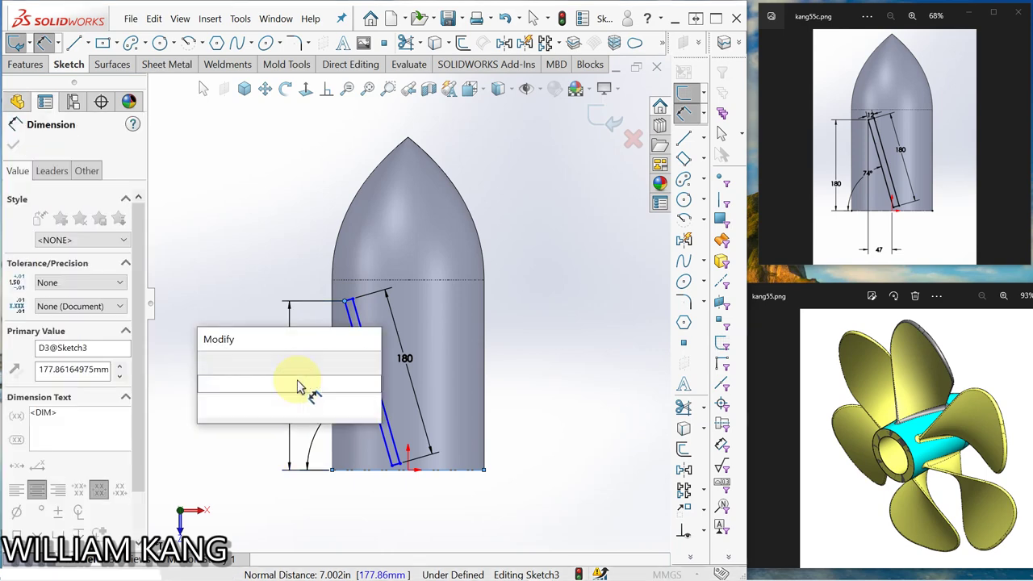
pyautogui.write('180')
pyautogui.press('Return')
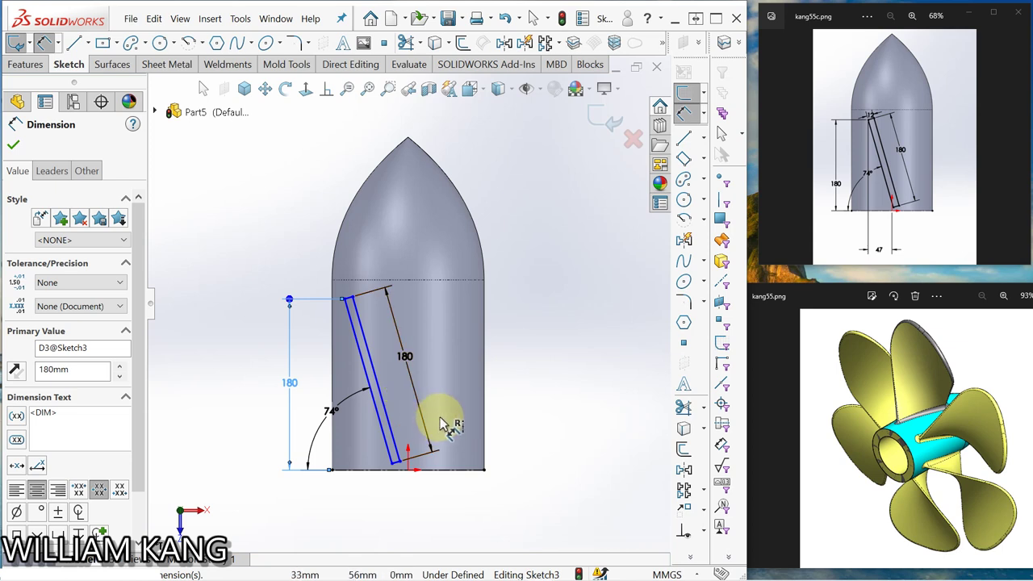
pyautogui.click(345, 300)
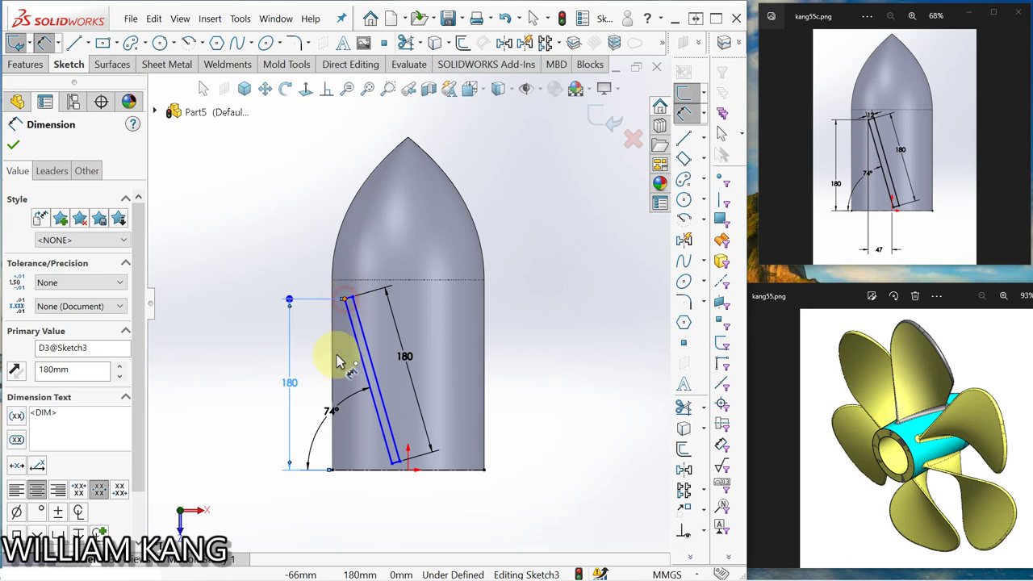
pyautogui.click(408, 470)
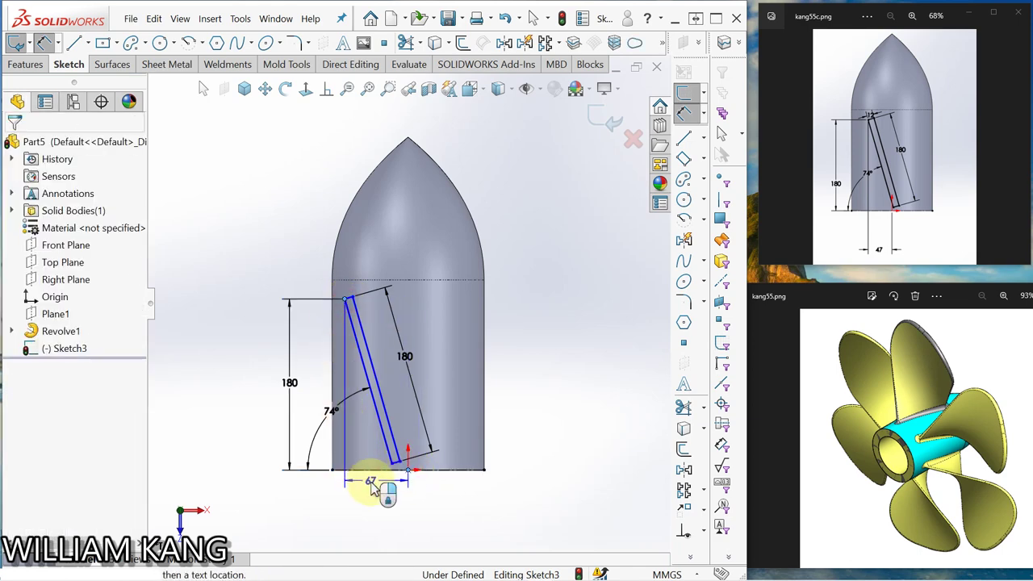
pyautogui.click(392, 494)
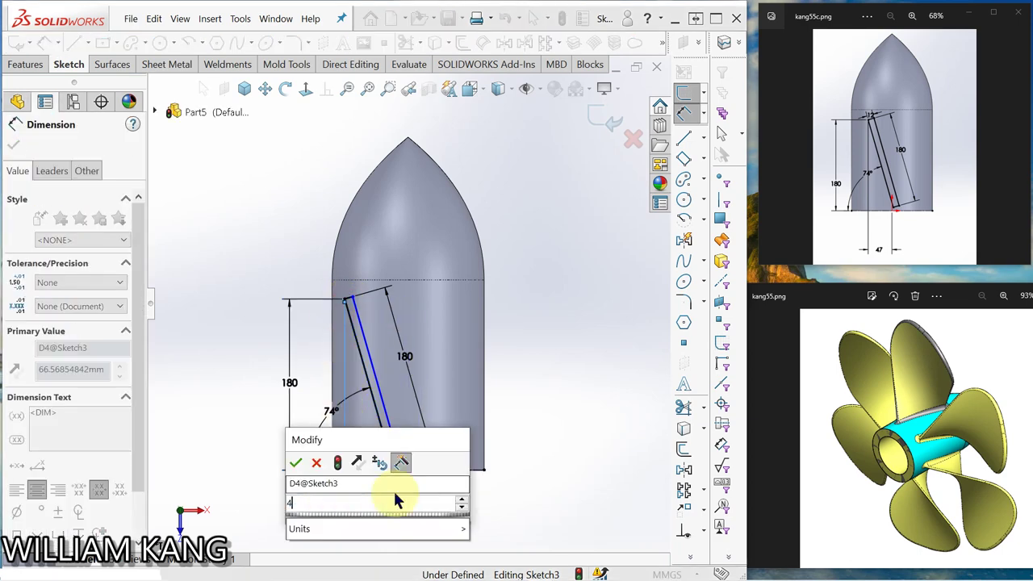
pyautogui.press('Return')
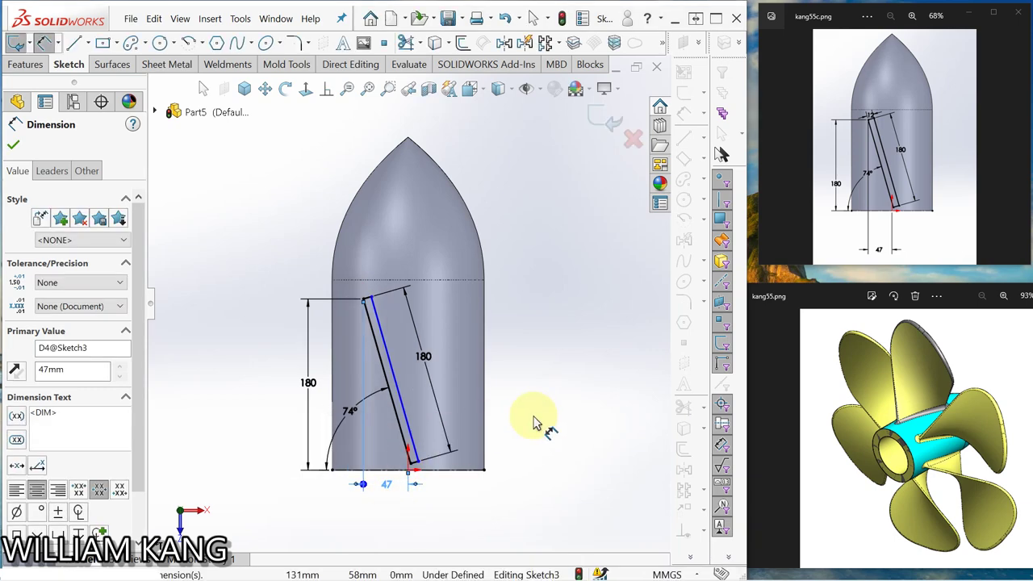
# - Set the rectangle's width to 12 mm and exit the sketch
pyautogui.click(384, 341)
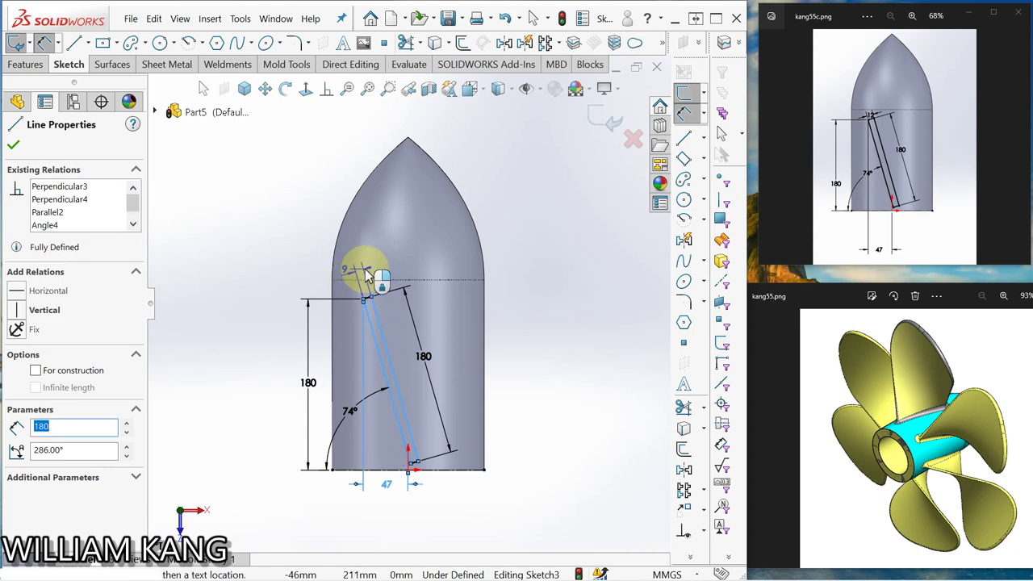
pyautogui.click(360, 276)
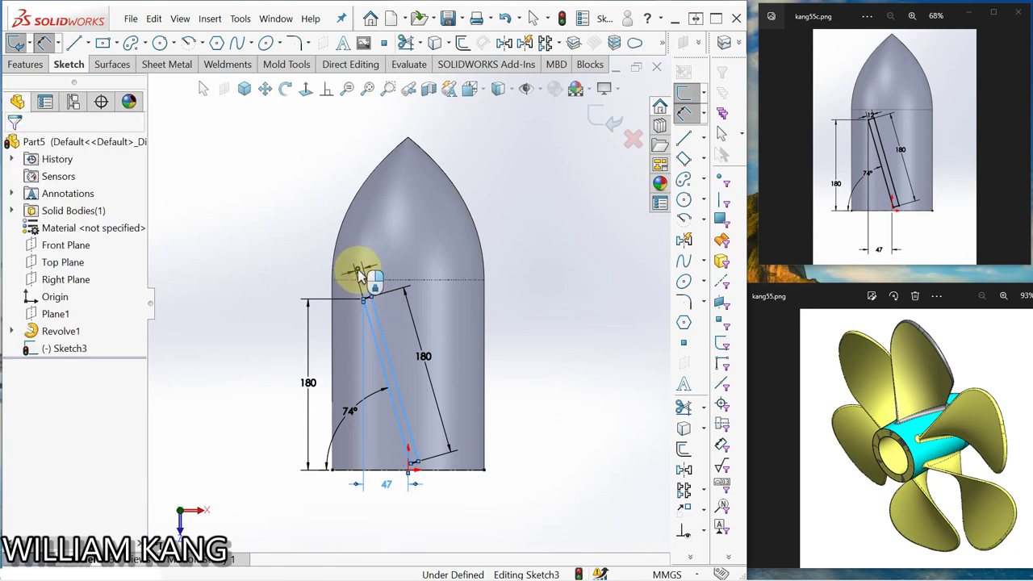
pyautogui.click(360, 277)
pyautogui.click(442, 339)
pyautogui.write('12')
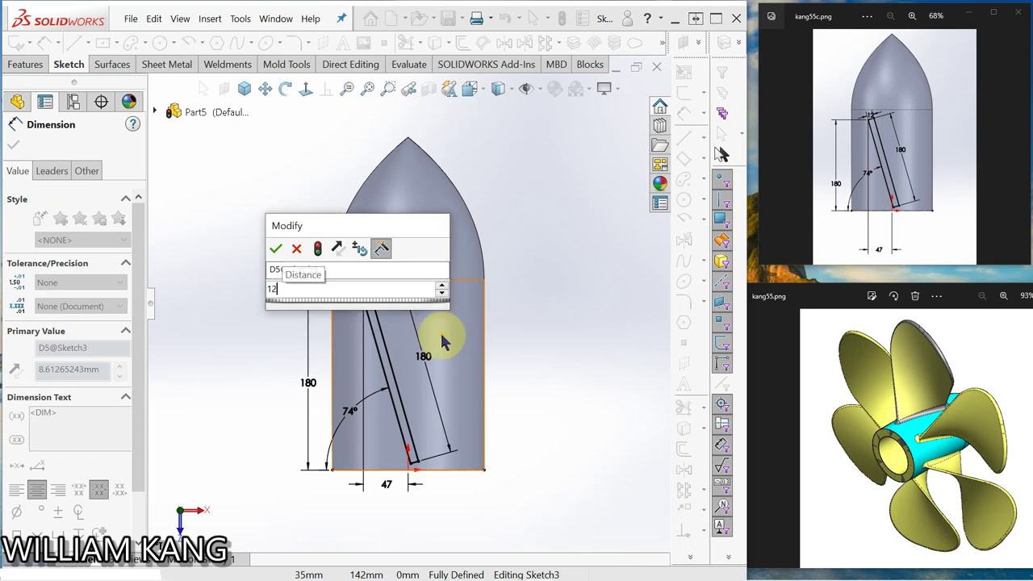
pyautogui.press('Return')
pyautogui.click(561, 375)
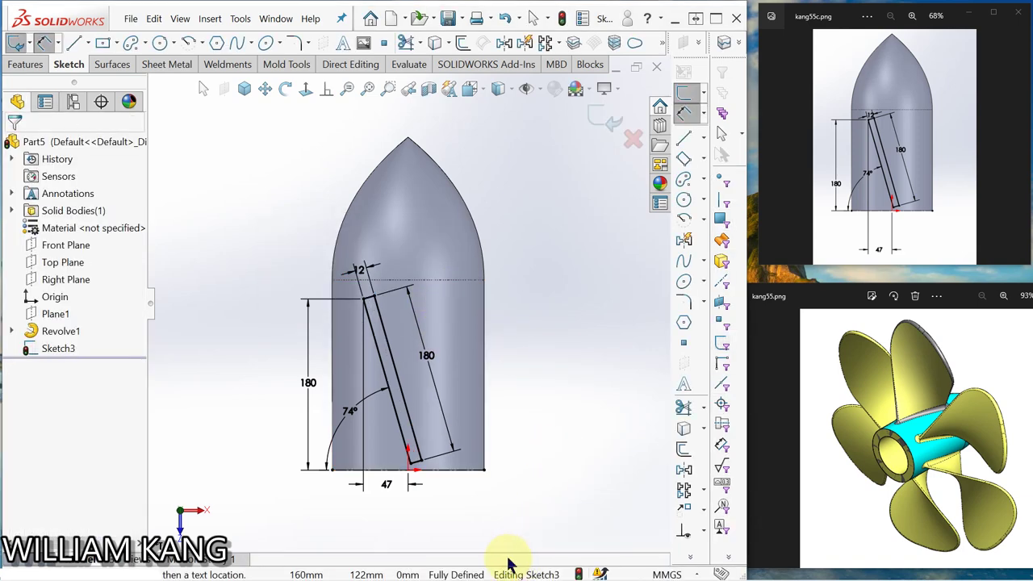
pyautogui.click(601, 118)
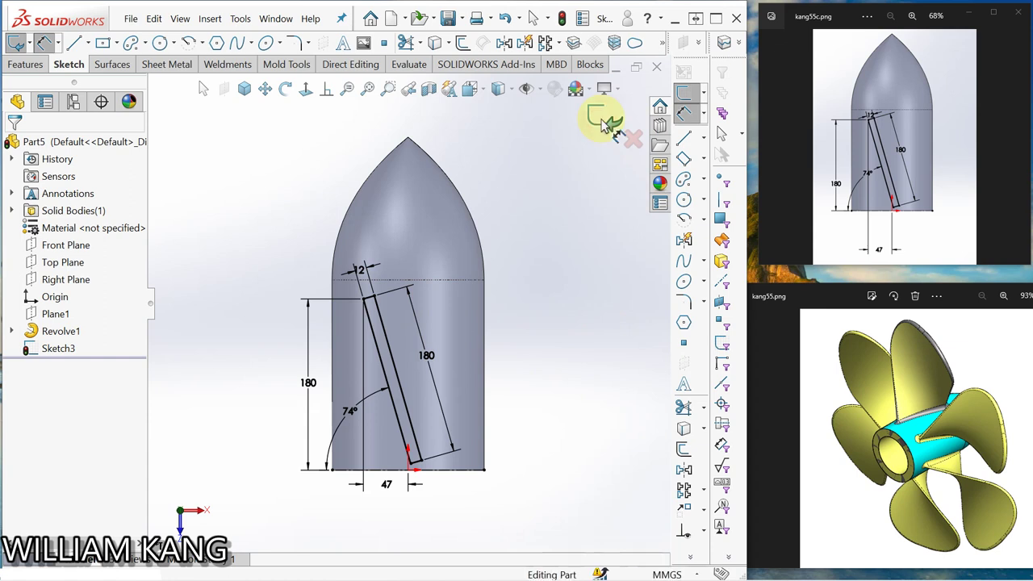
# - On Plane1, sketch a centerline between the hub's bottom-left and bottom-right corners
pyautogui.click(1013, 148)
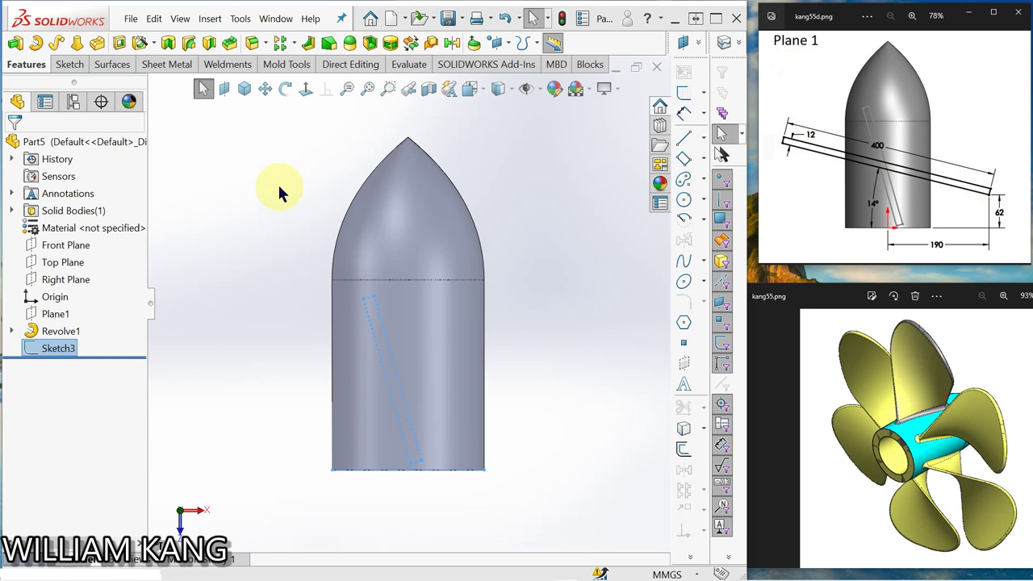
pyautogui.click(66, 314)
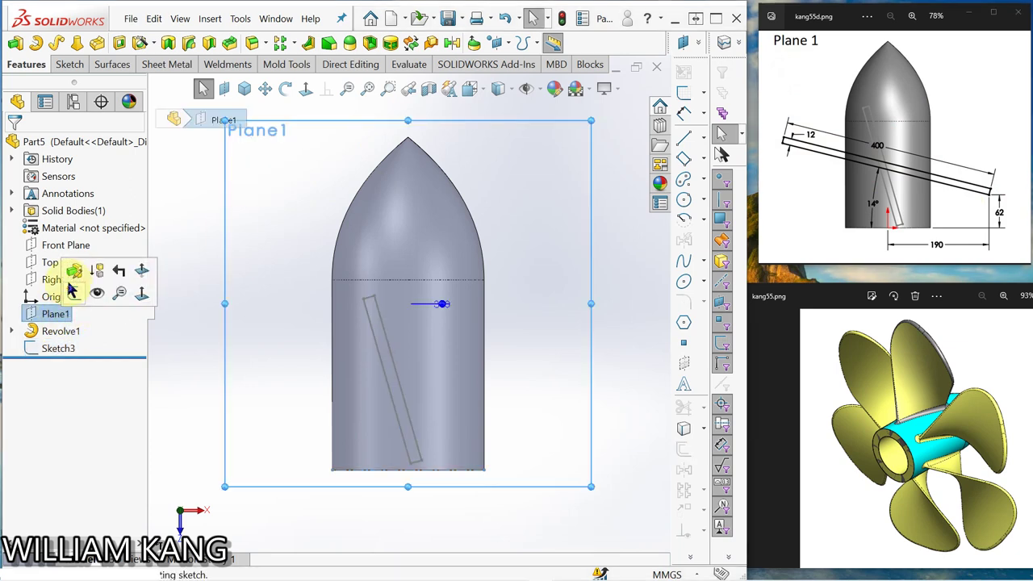
pyautogui.click(72, 296)
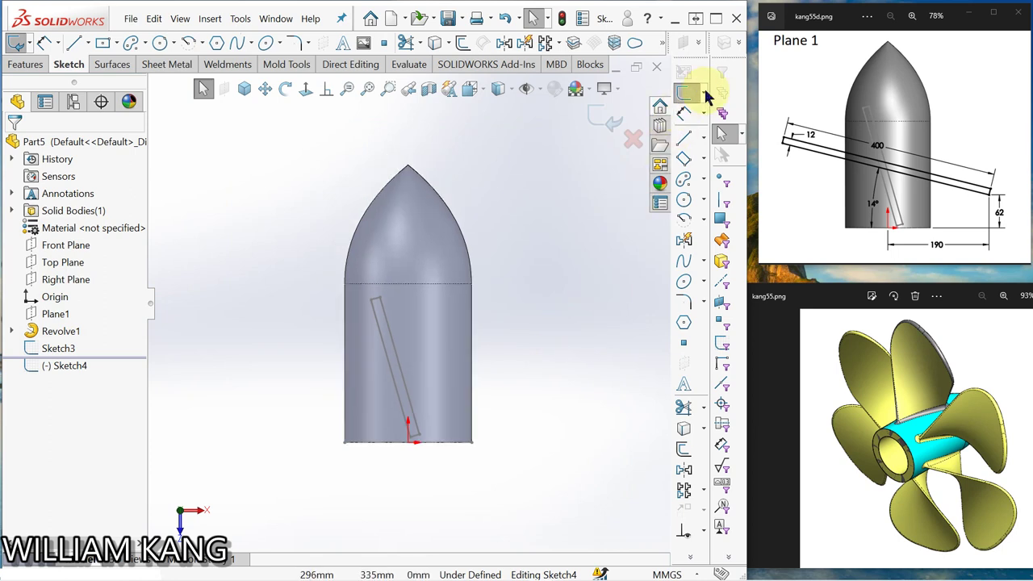
pyautogui.click(704, 143)
pyautogui.click(708, 156)
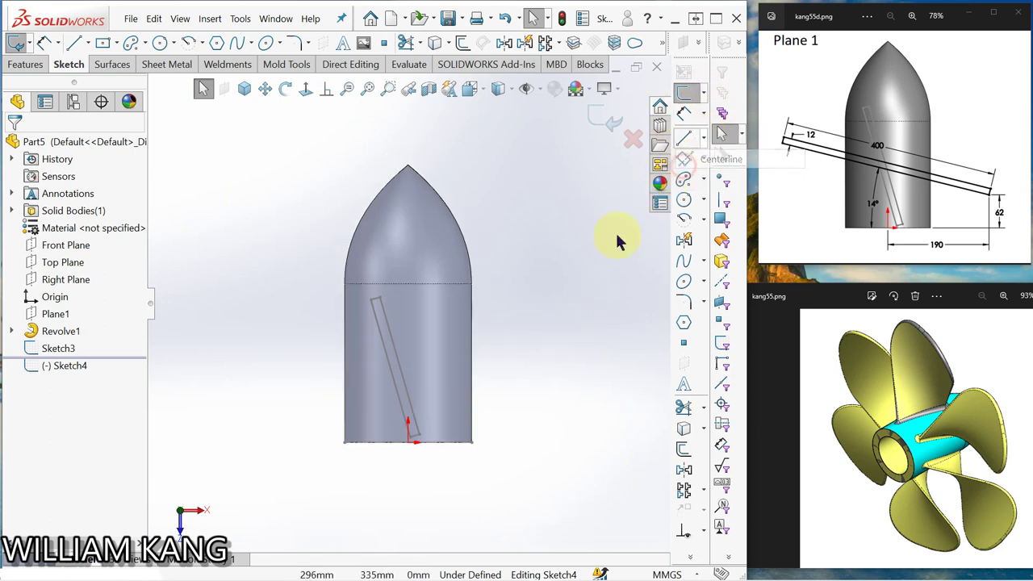
pyautogui.click(345, 443)
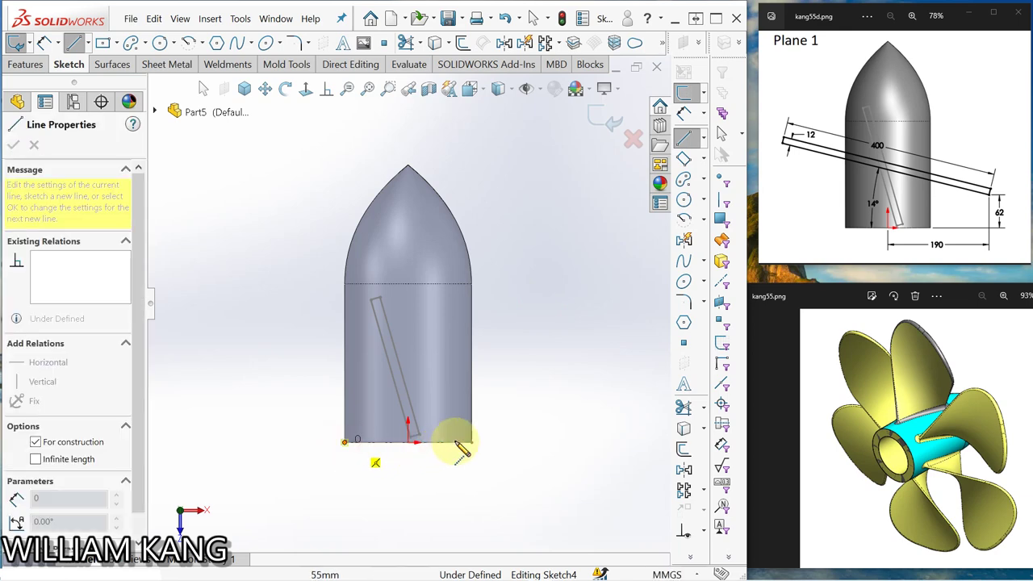
pyautogui.click(474, 442)
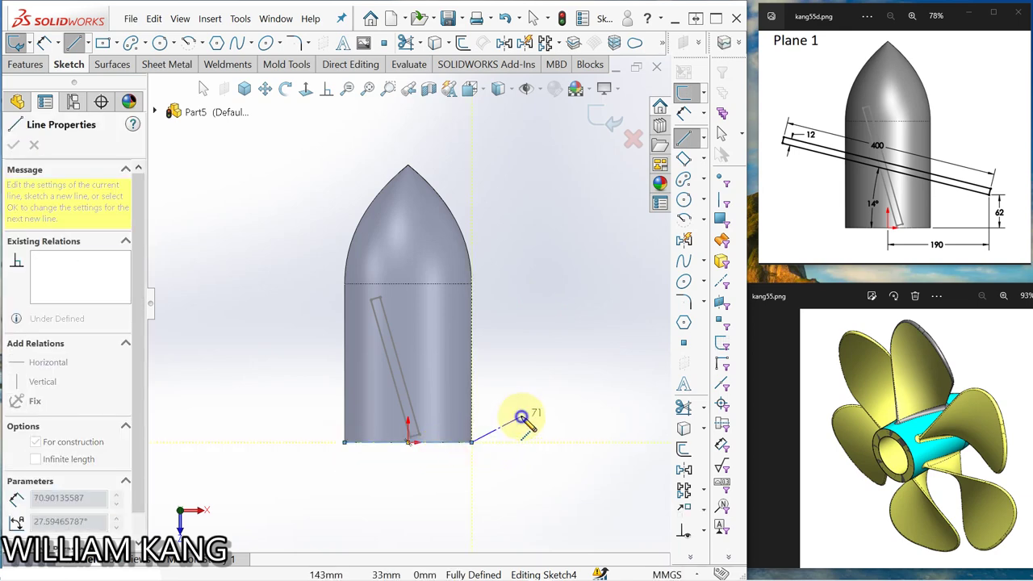
pyautogui.rightClick(521, 418)
pyautogui.click(562, 391)
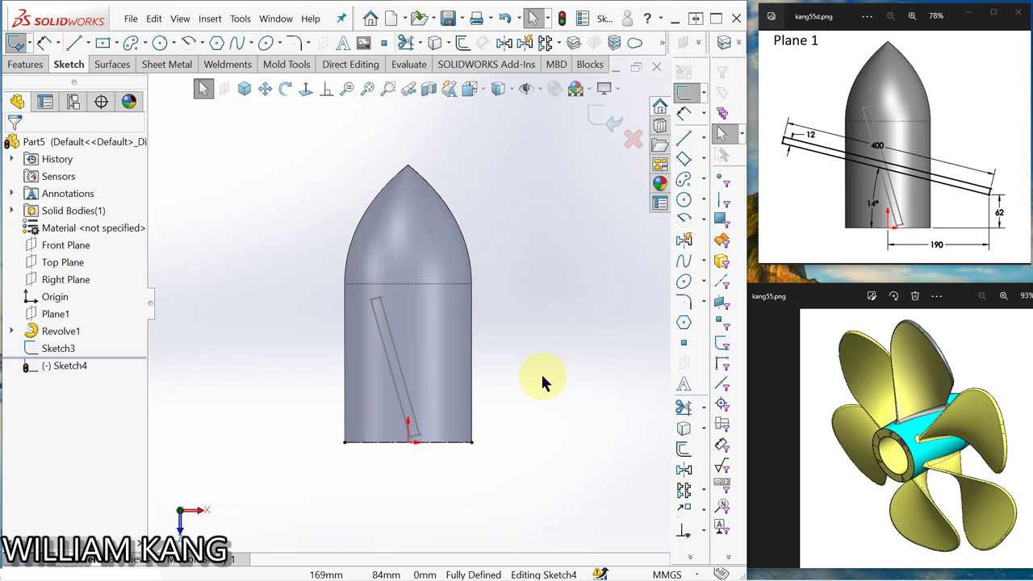
# - Draw a thin slanted three-point corner rectangle from left of the hub across it
pyautogui.click(684, 160)
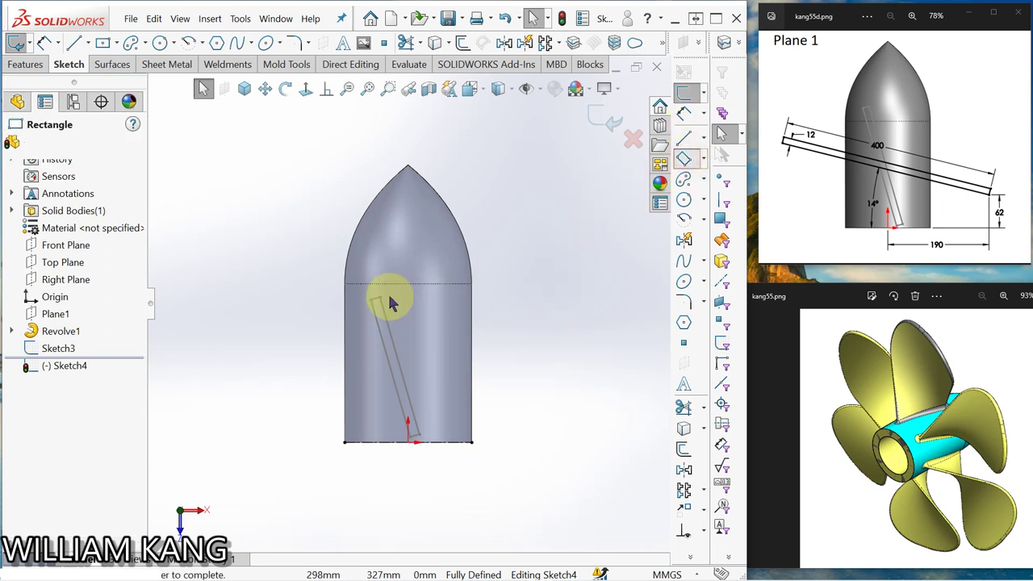
pyautogui.click(323, 326)
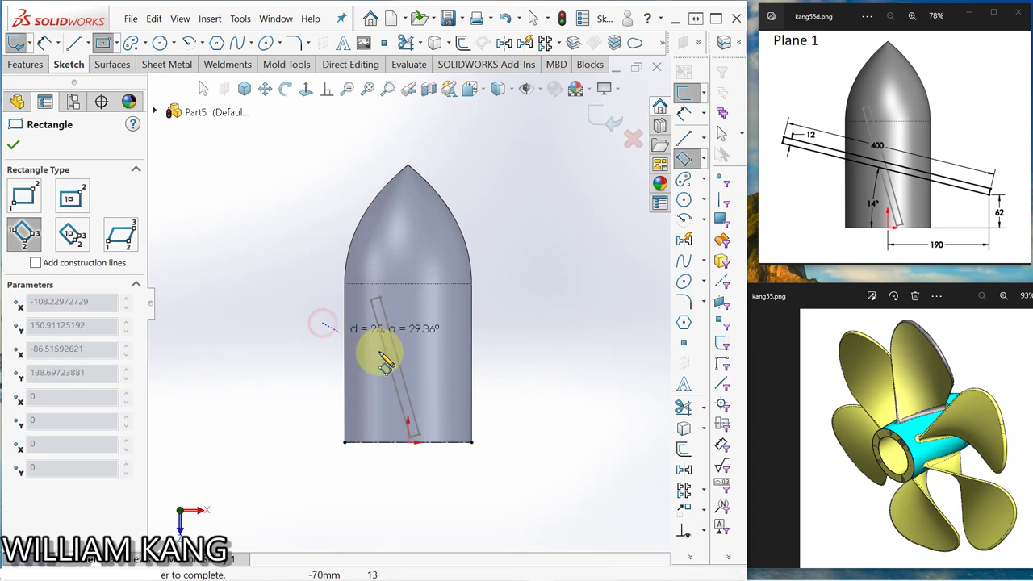
pyautogui.click(484, 414)
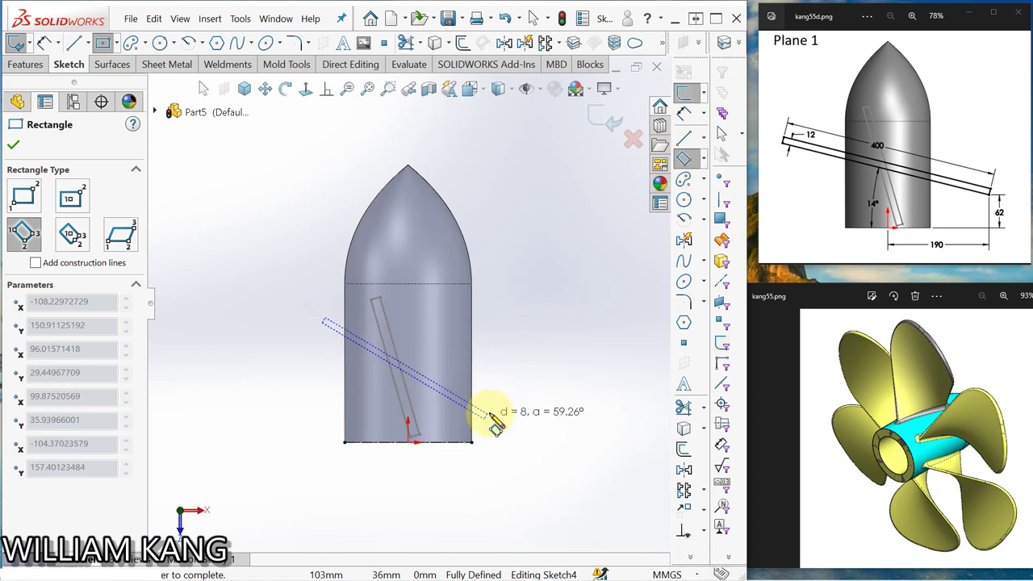
pyautogui.click(485, 420)
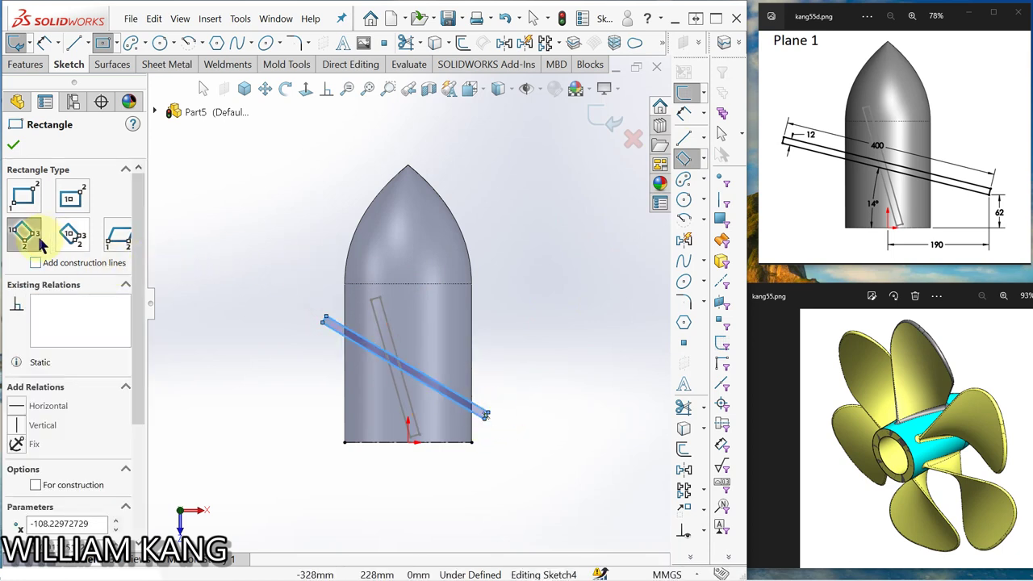
pyautogui.click(13, 148)
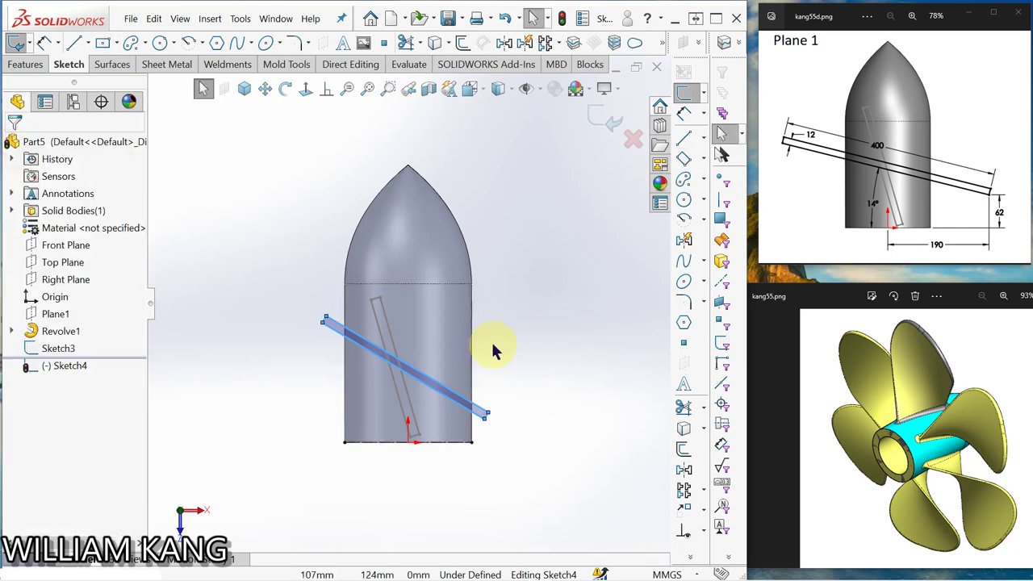
# - Dimension the rectangle's long edge at 400 mm
pyautogui.click(684, 114)
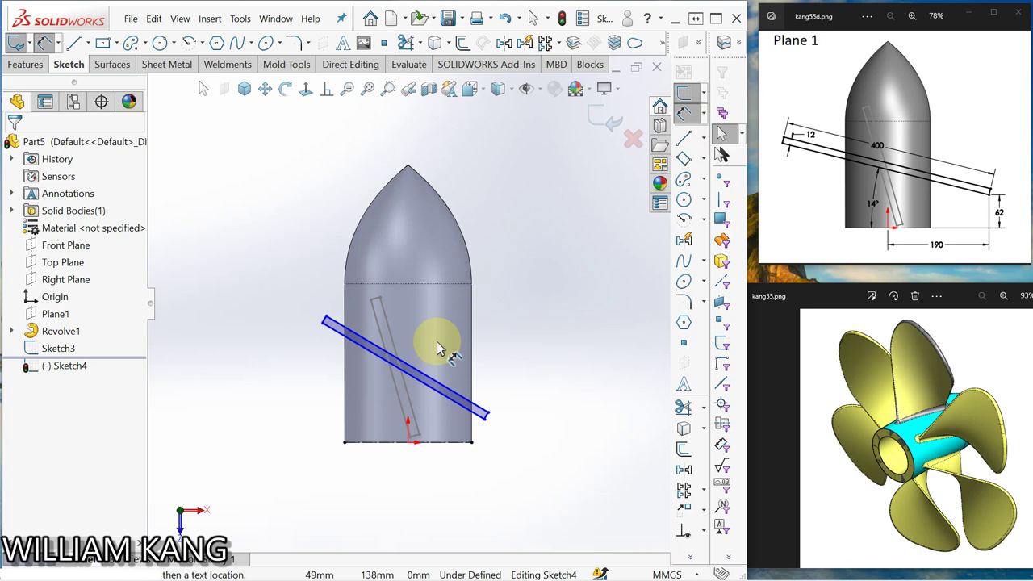
pyautogui.click(421, 375)
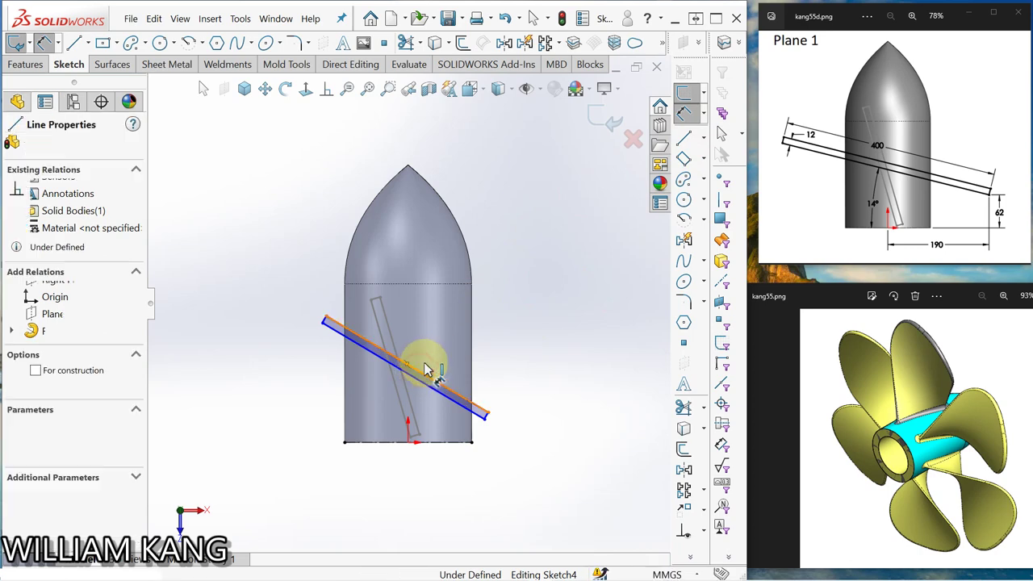
pyautogui.click(432, 360)
pyautogui.write('400')
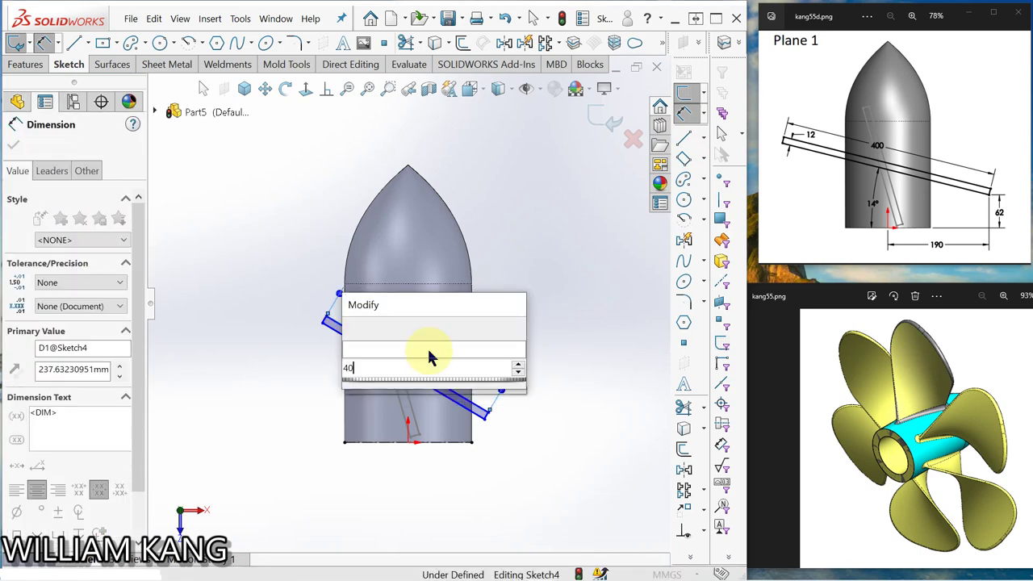
pyautogui.press('Return')
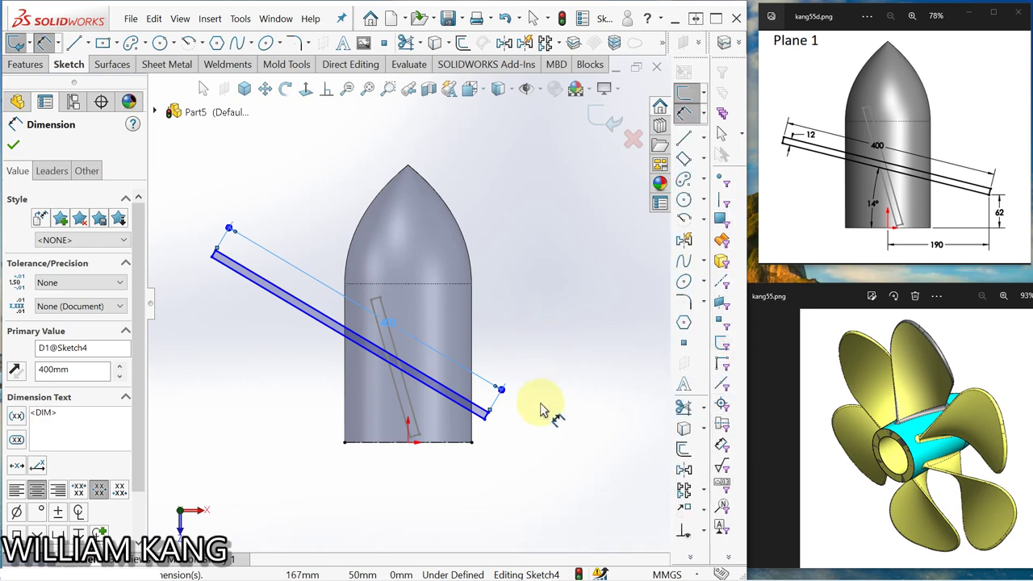
# - Set the rectangle's corner 190 mm horizontally from the origin and its angle to 14°
pyautogui.click(484, 421)
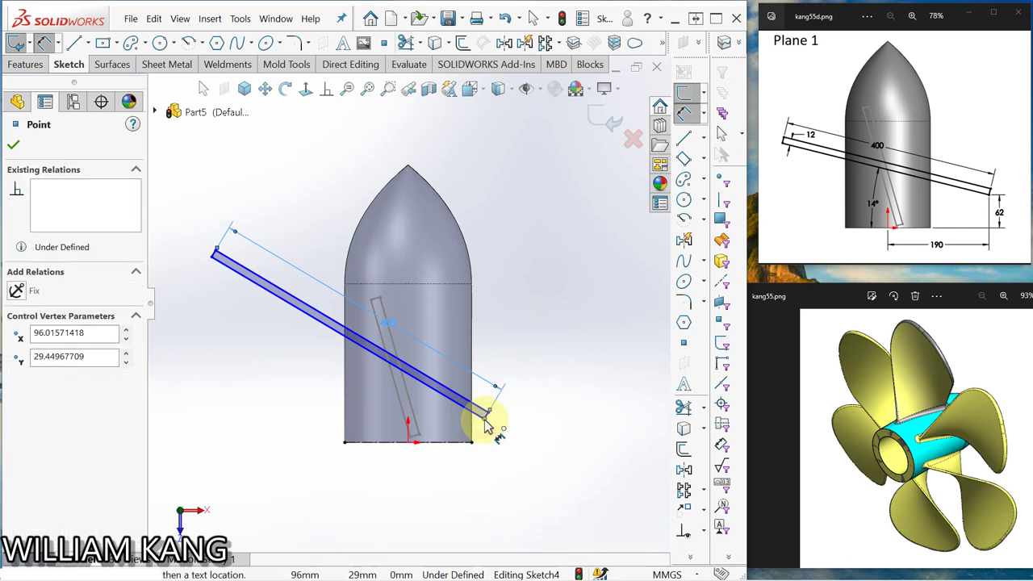
pyautogui.click(408, 444)
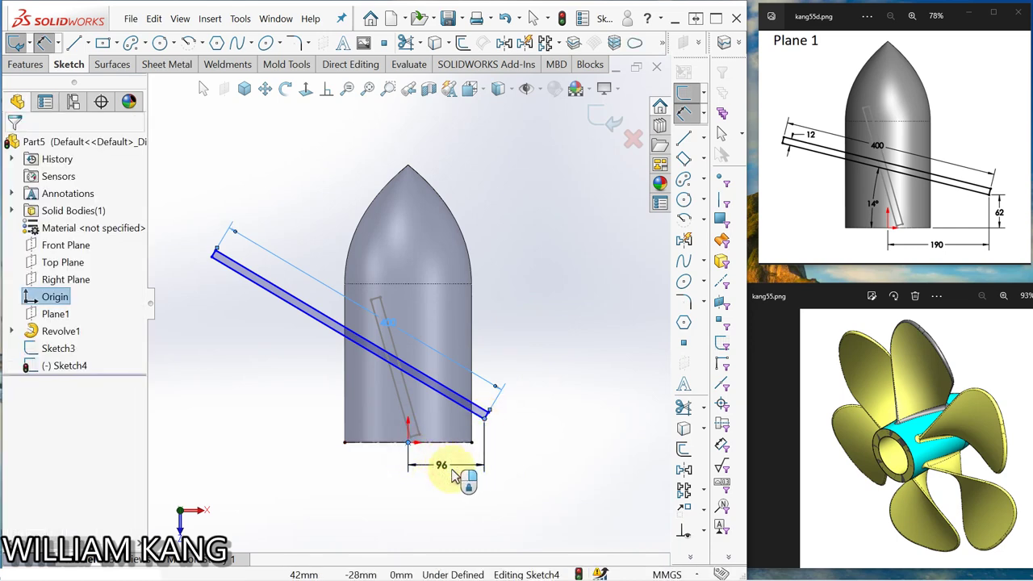
pyautogui.click(509, 460)
pyautogui.write('190')
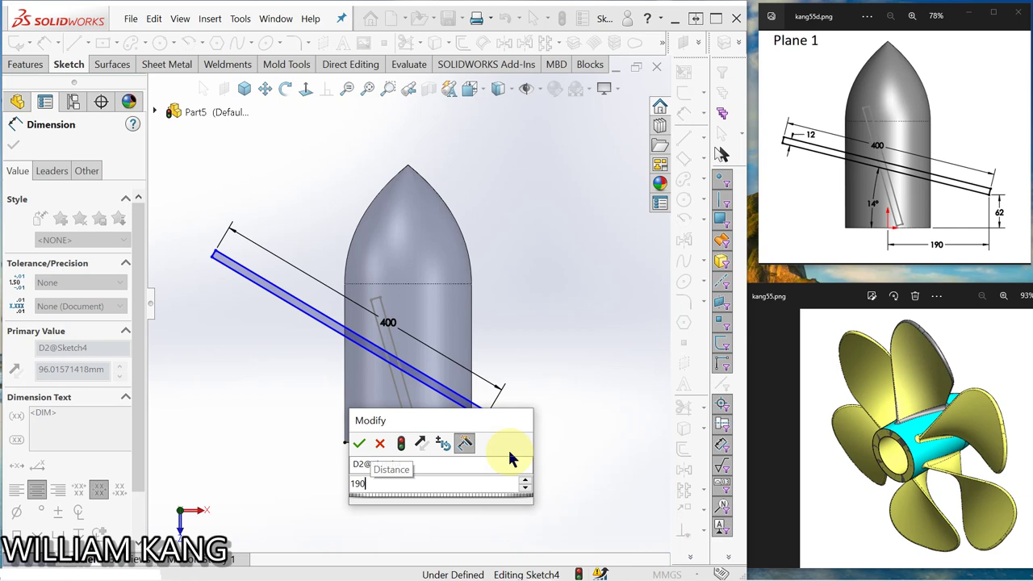
pyautogui.press('Return')
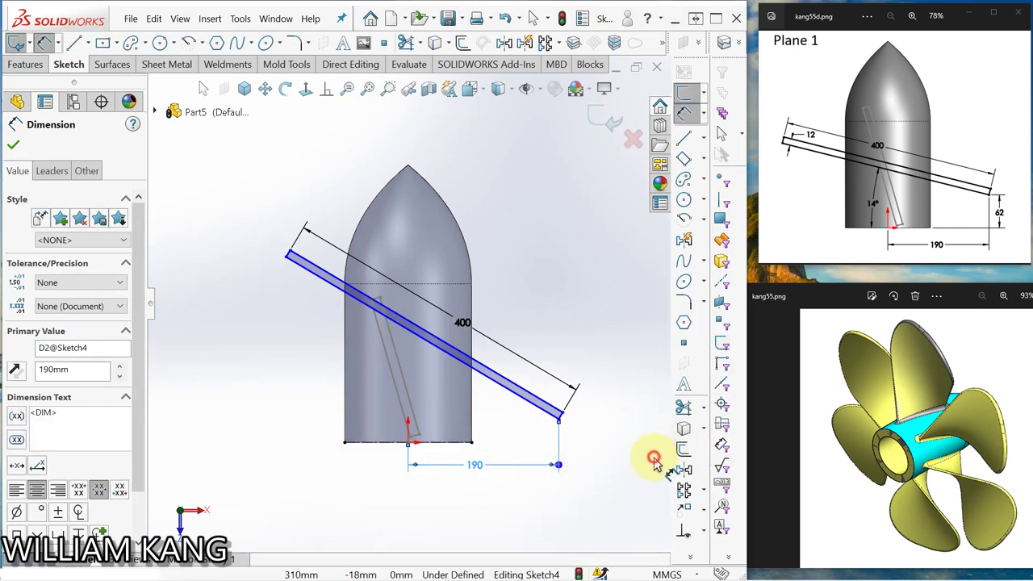
pyautogui.click(653, 458)
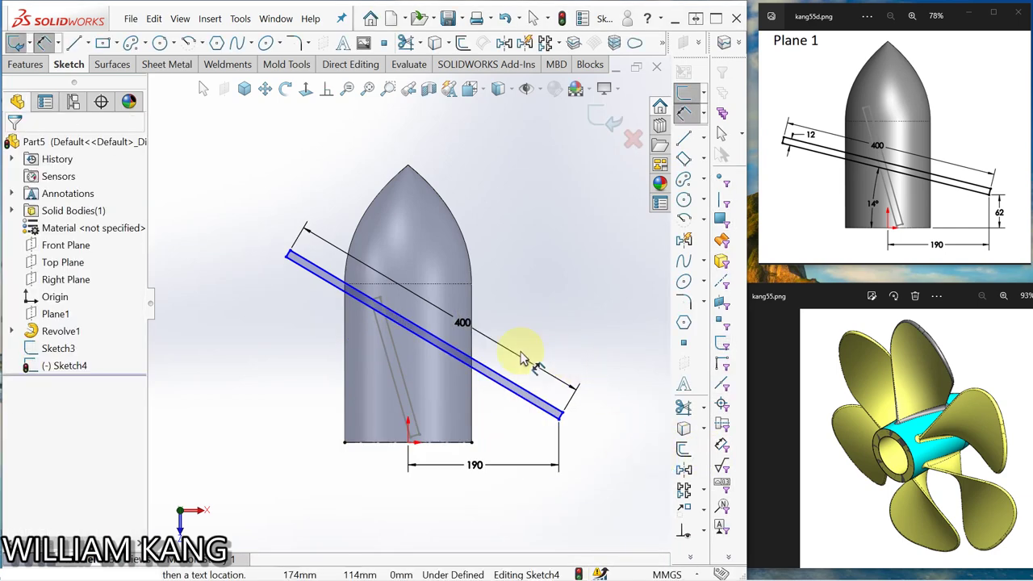
pyautogui.click(434, 349)
pyautogui.click(374, 442)
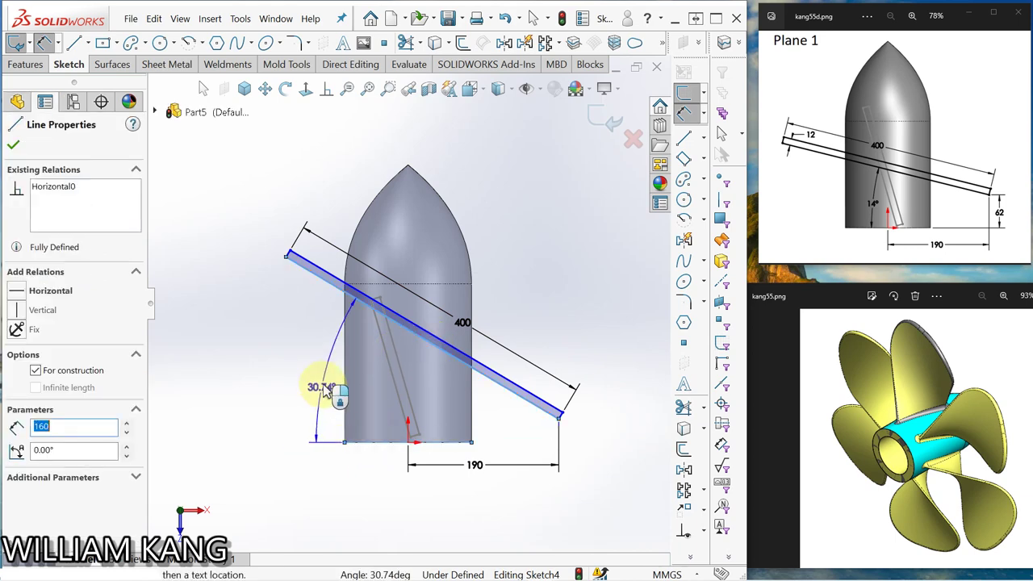
pyautogui.click(328, 386)
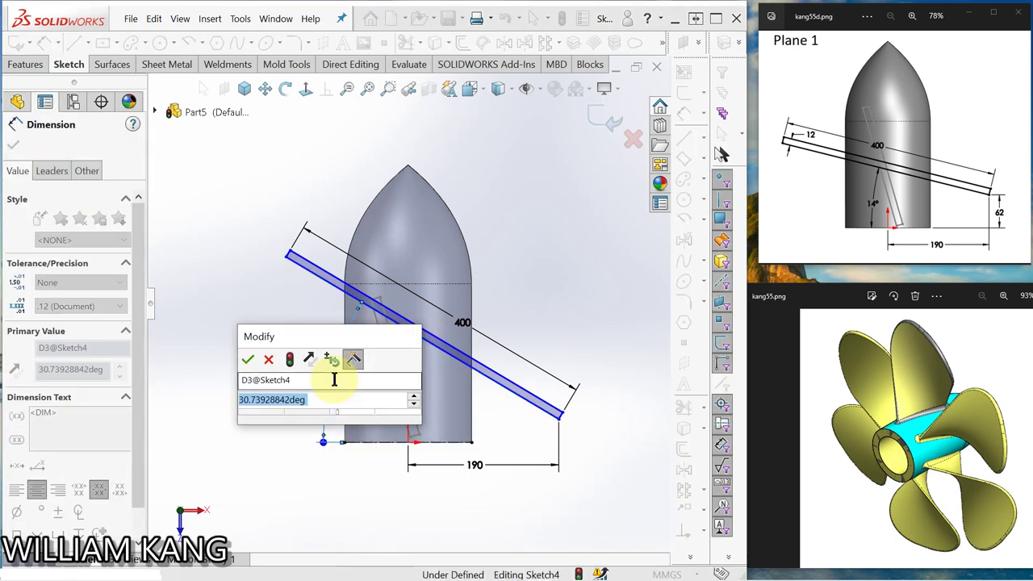
pyautogui.write('14')
pyautogui.press('Return')
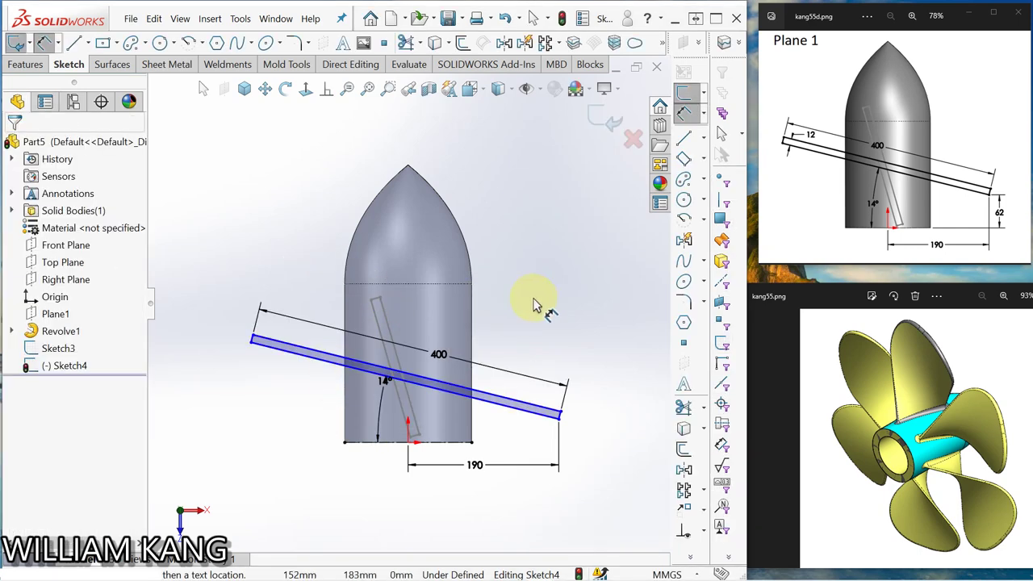
# - Set the rectangle's outer end 62 mm high above the origin
pyautogui.click(558, 418)
pyautogui.click(409, 443)
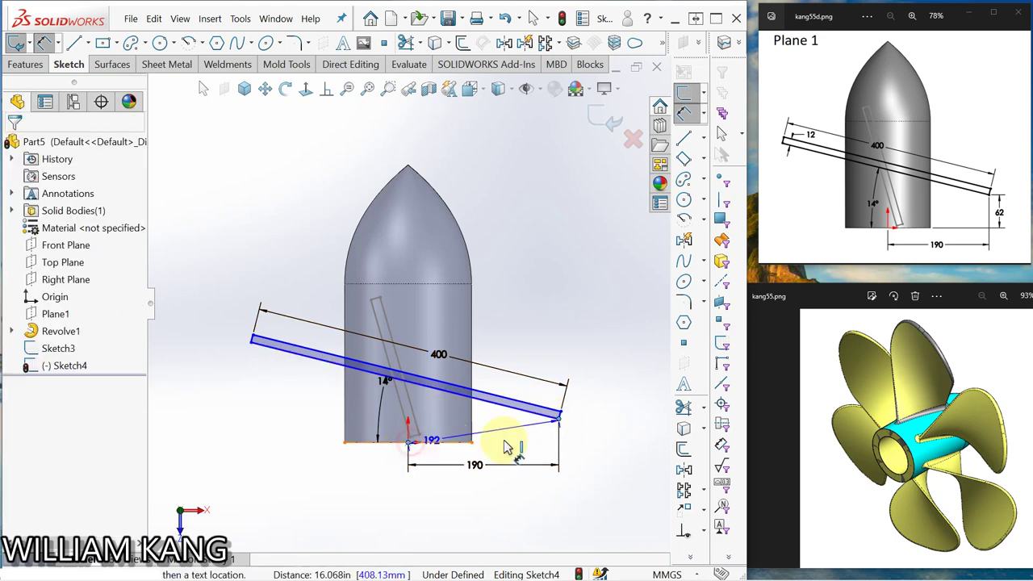
pyautogui.click(601, 429)
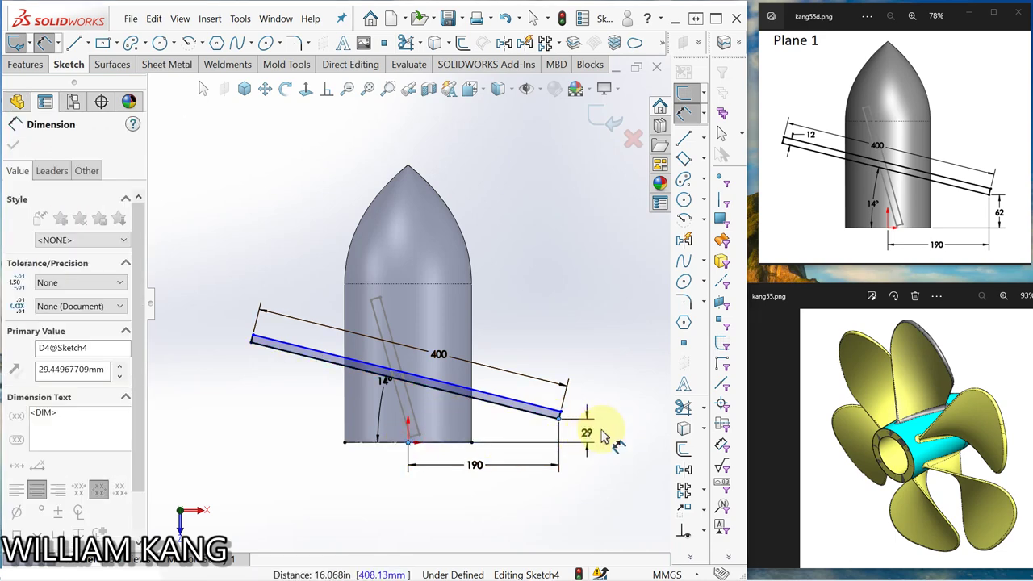
pyautogui.write('62')
pyautogui.press('Return')
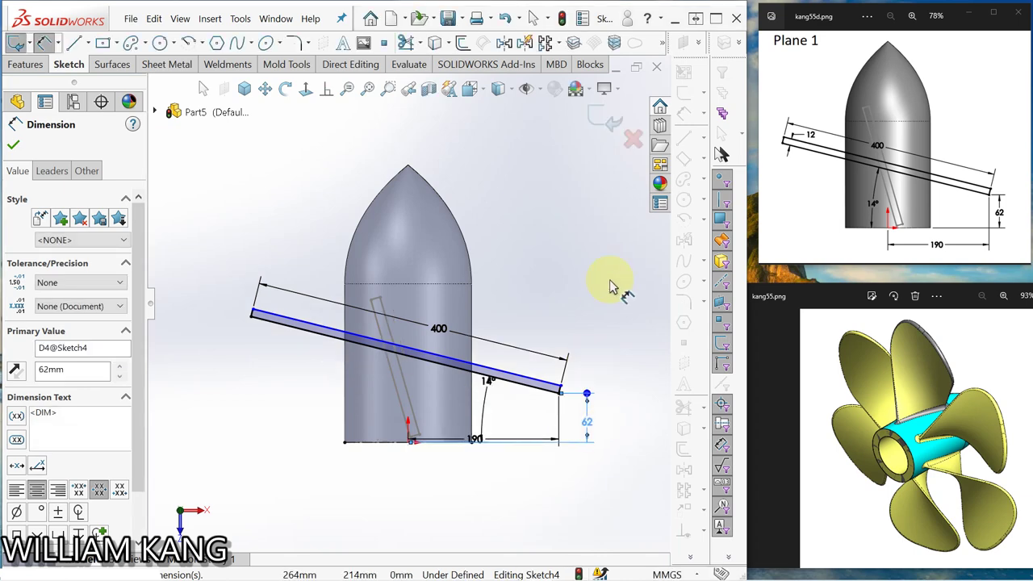
pyautogui.click(520, 203)
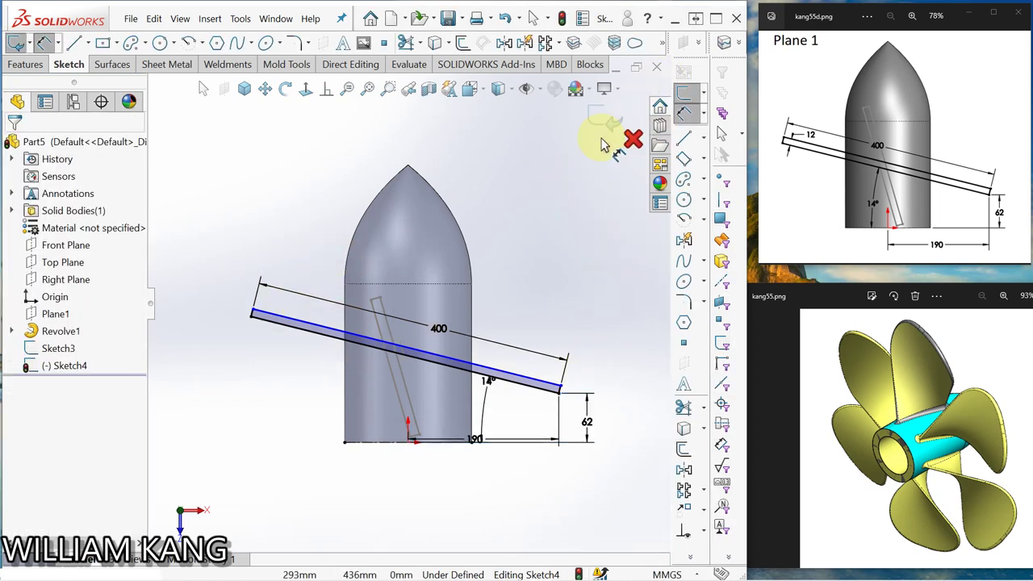
# - Dimension the rectangle's short end to 12 mm, fully defining Sketch4, and exit the sketch
pyautogui.click(269, 317)
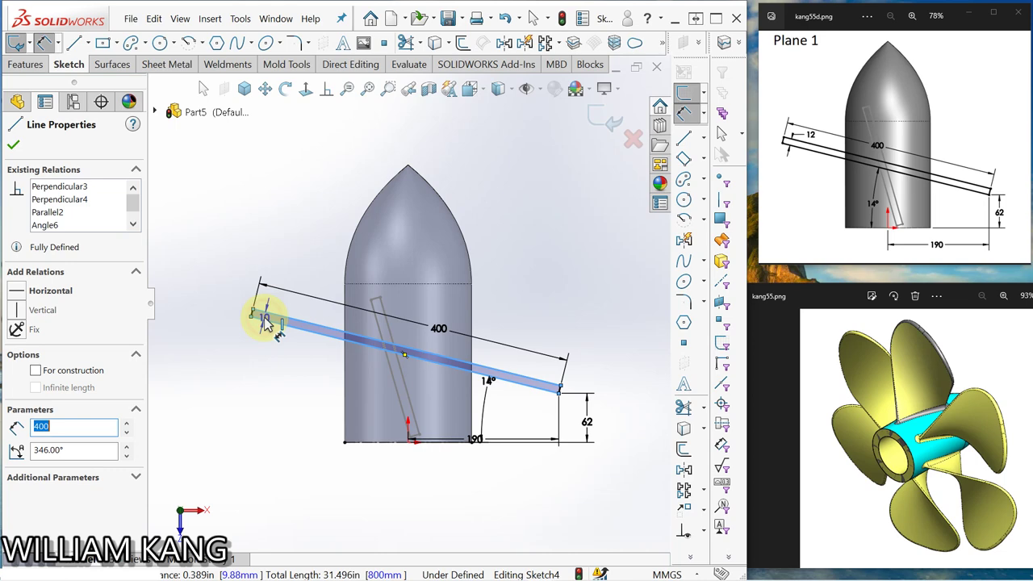
pyautogui.click(234, 308)
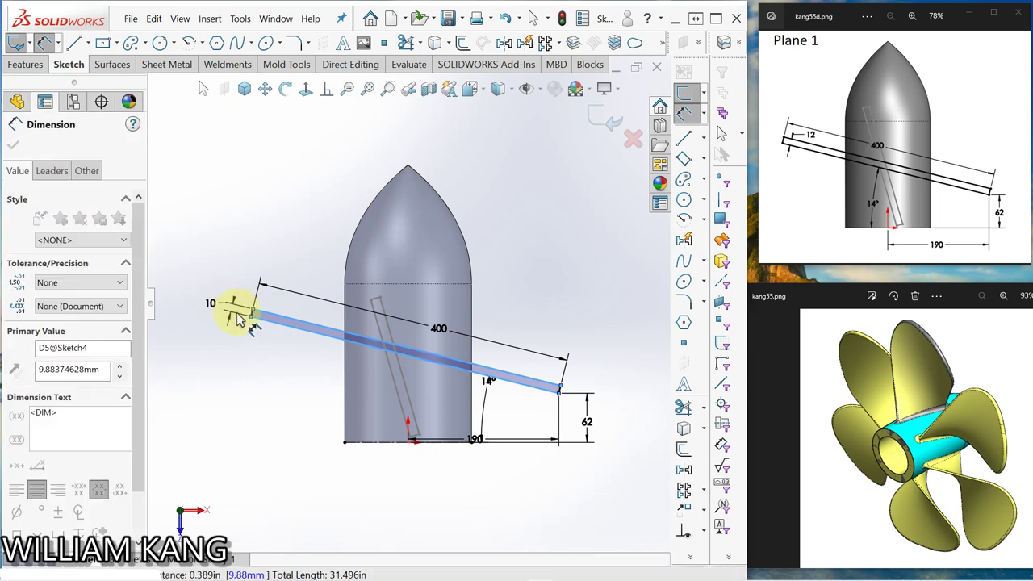
pyautogui.write('12')
pyautogui.press('Return')
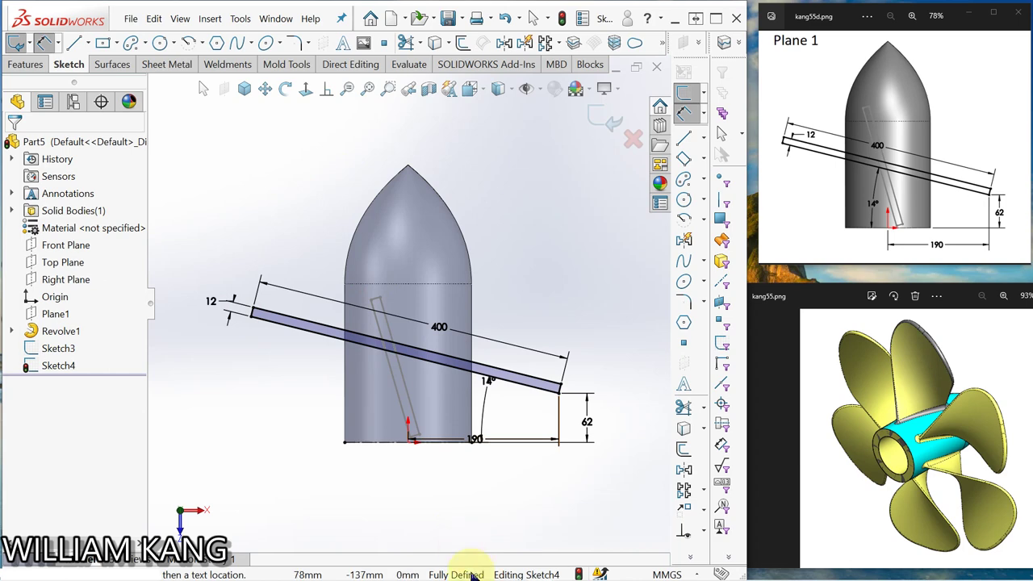
pyautogui.click(617, 121)
# - Create Loft1 with Sketch3 and Sketch4 as profiles, forming a solid blade on the hub
pyautogui.click(1018, 151)
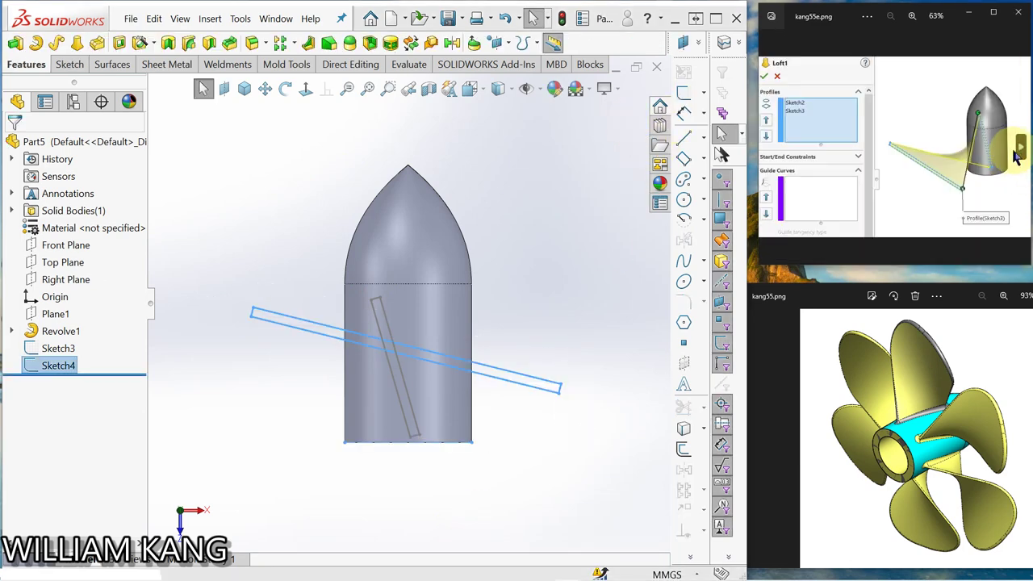
pyautogui.hotkey('ctrl', 'shift', 'z')
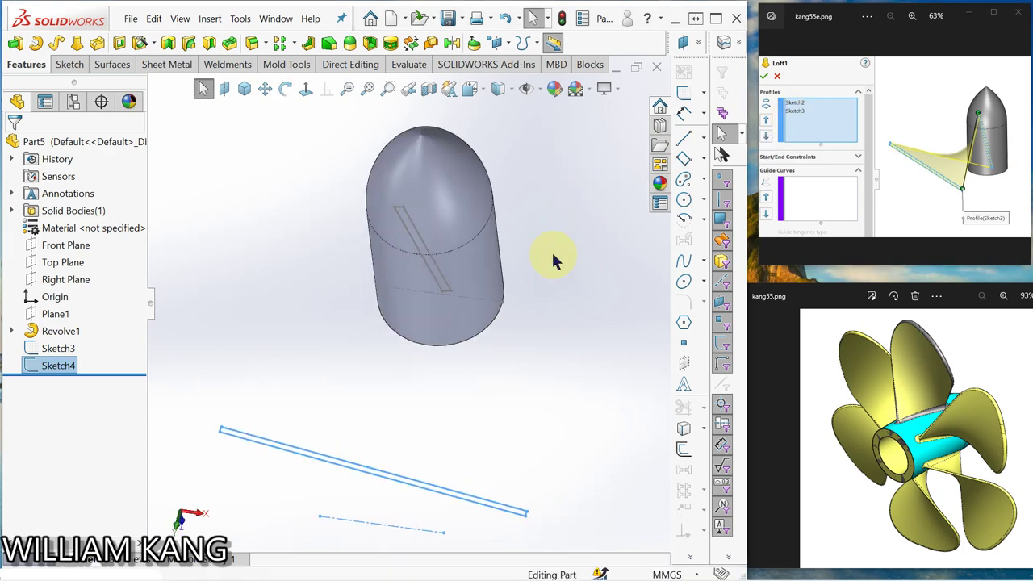
pyautogui.hotkey('ctrl', 'shift', 'z')
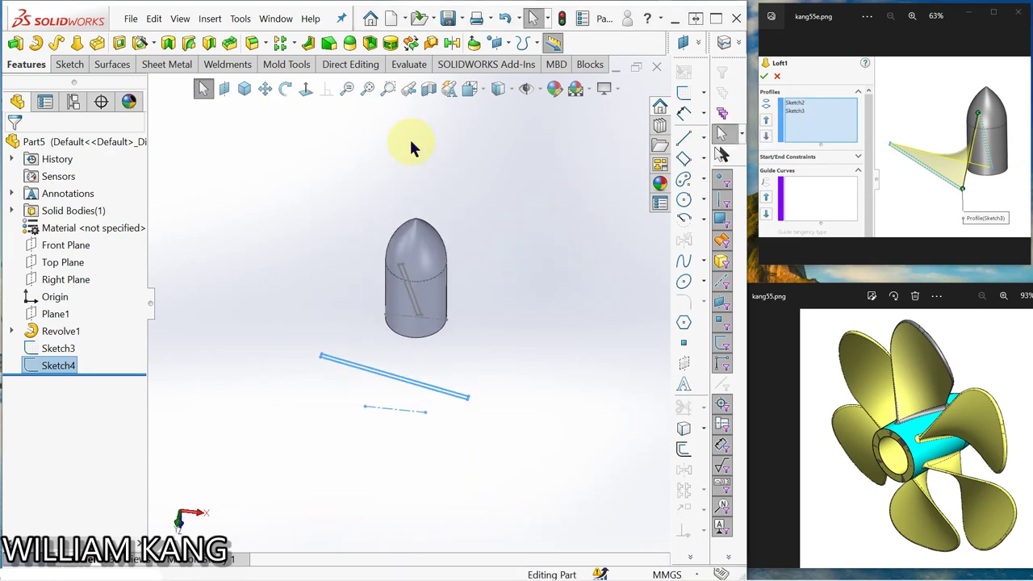
pyautogui.click(267, 147)
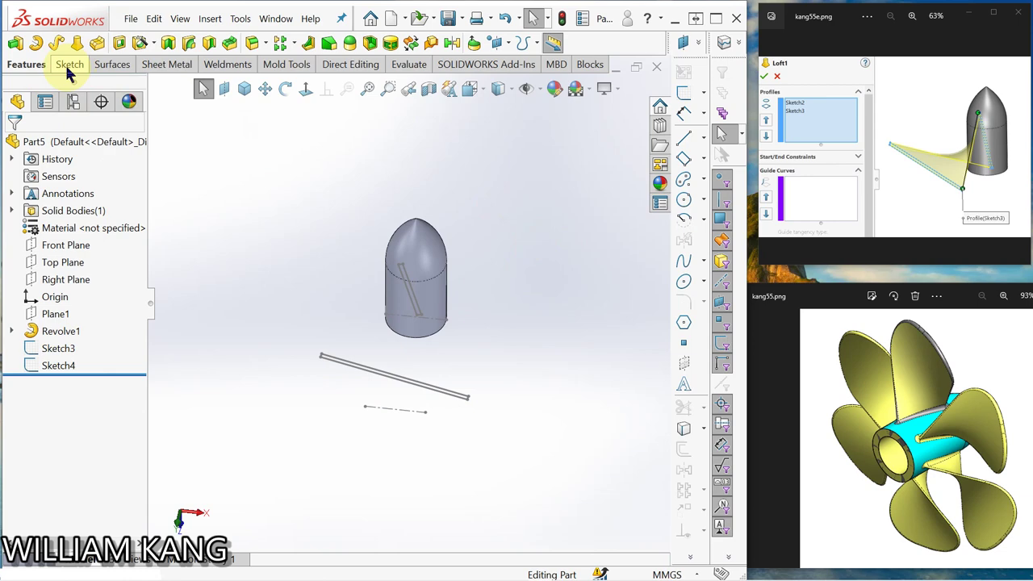
pyautogui.click(75, 45)
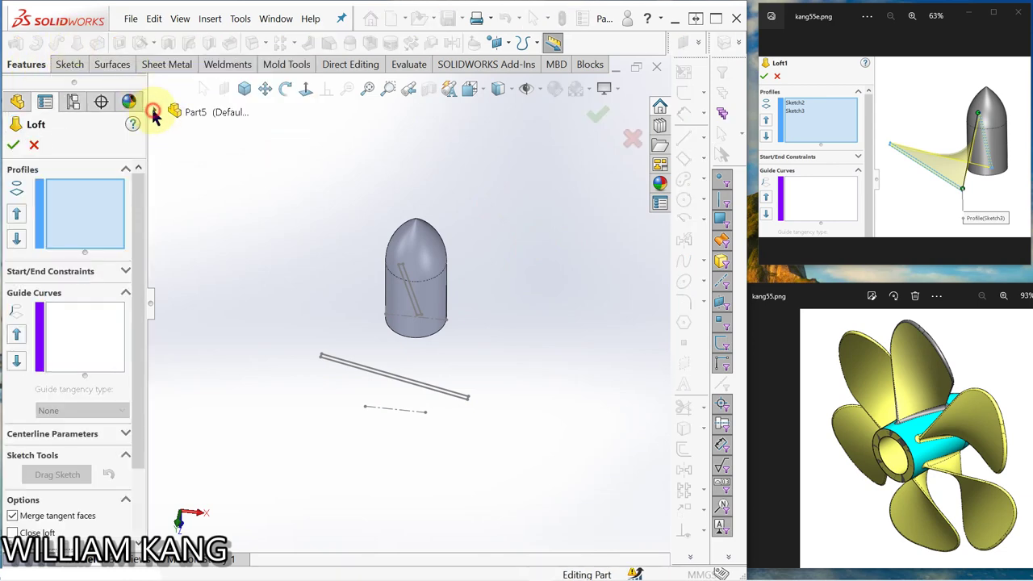
pyautogui.click(153, 112)
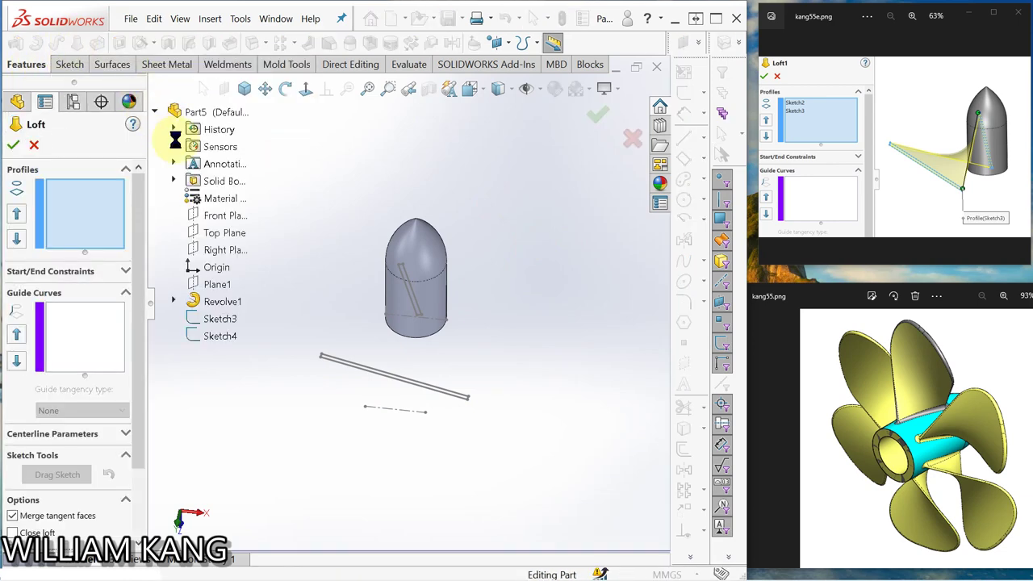
pyautogui.click(219, 319)
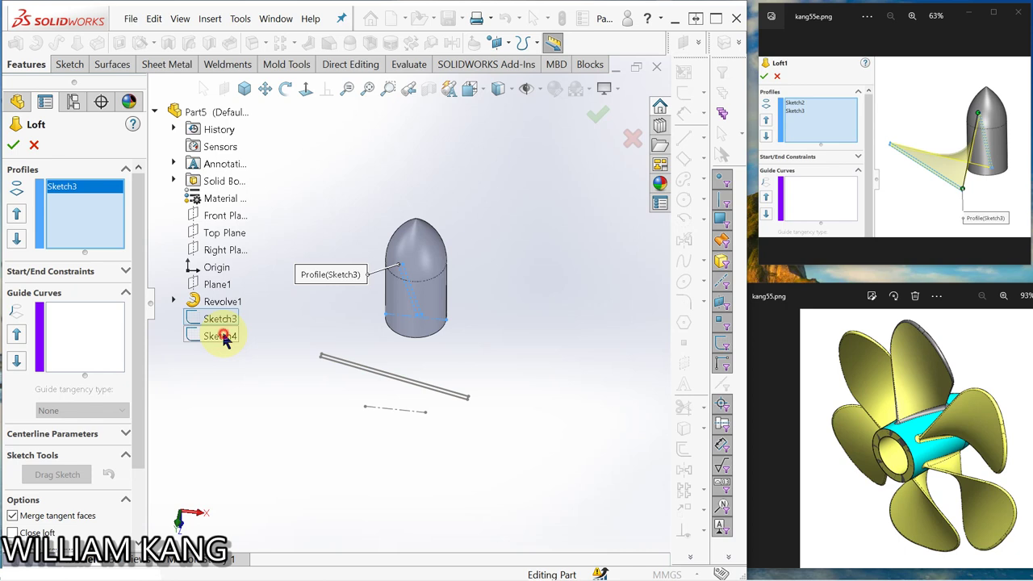
pyautogui.click(221, 335)
pyautogui.moveTo(341, 249); pyautogui.dragTo(250, 235, button='middle')
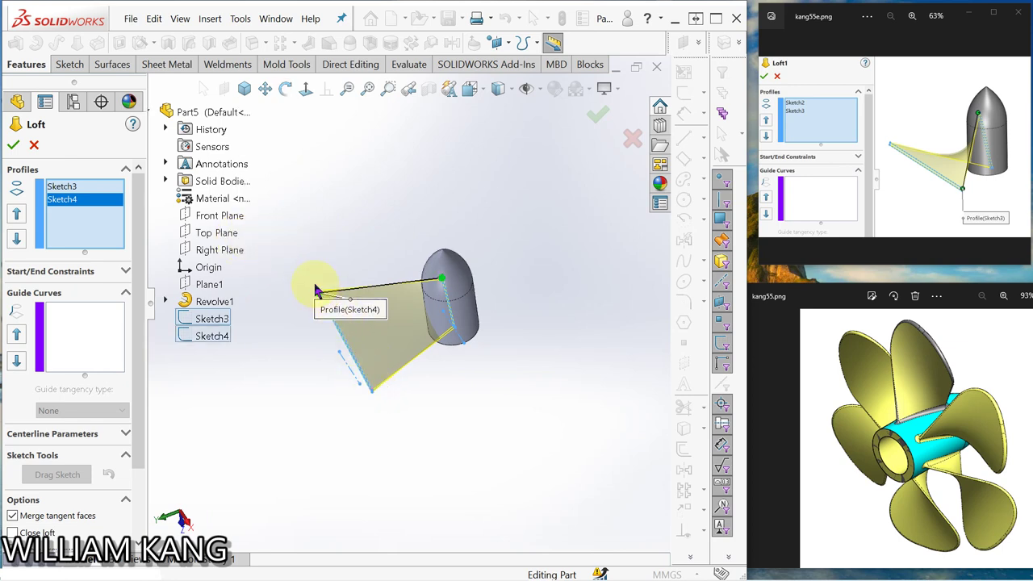
pyautogui.click(14, 147)
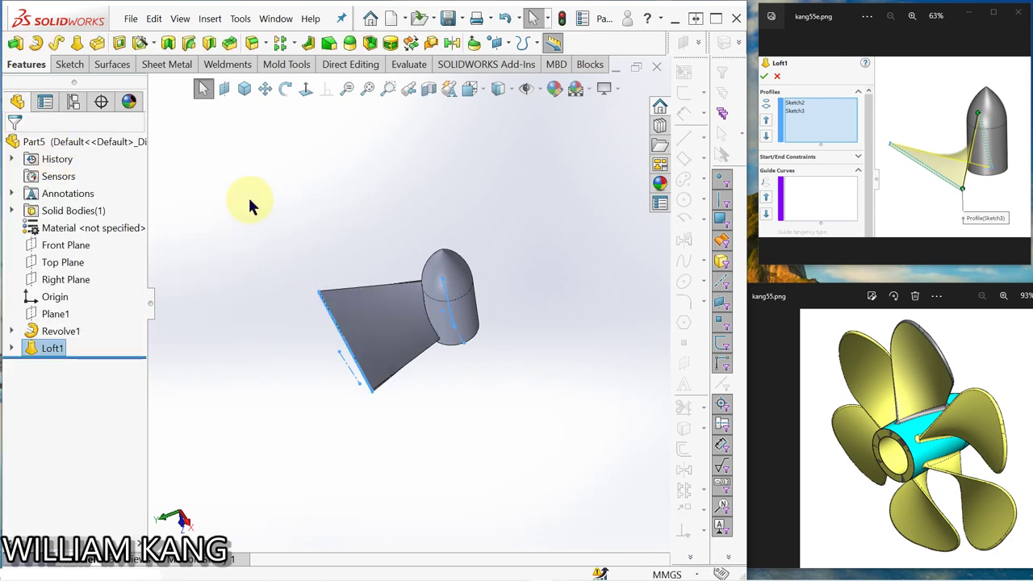
pyautogui.moveTo(281, 196)
pyautogui.mouseDown(button='middle')
pyautogui.moveTo(268, 233)
pyautogui.moveTo(278, 216)
pyautogui.mouseUp(button='middle')
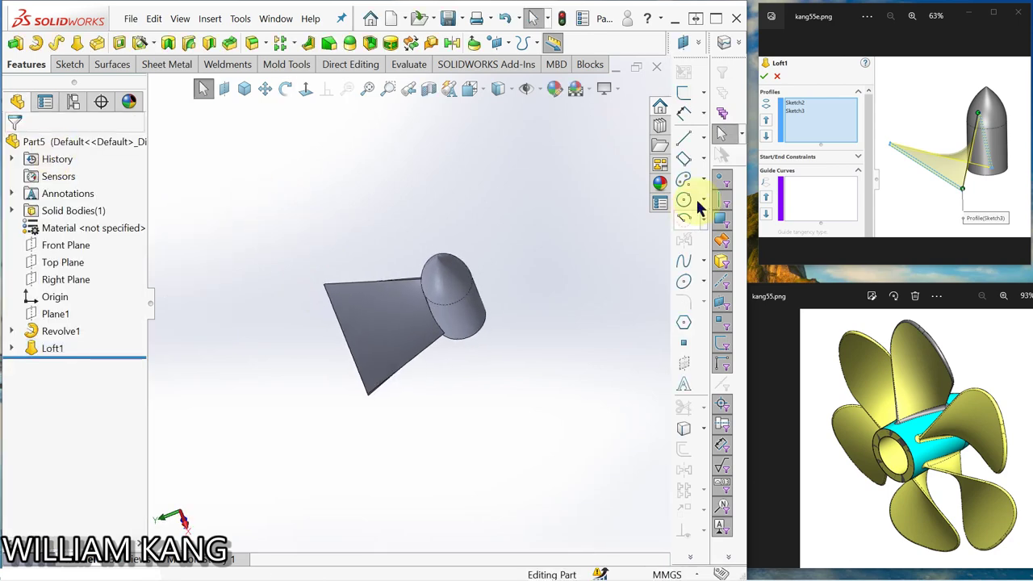
# - Start a fillet with a 110 mm radius
pyautogui.click(1023, 149)
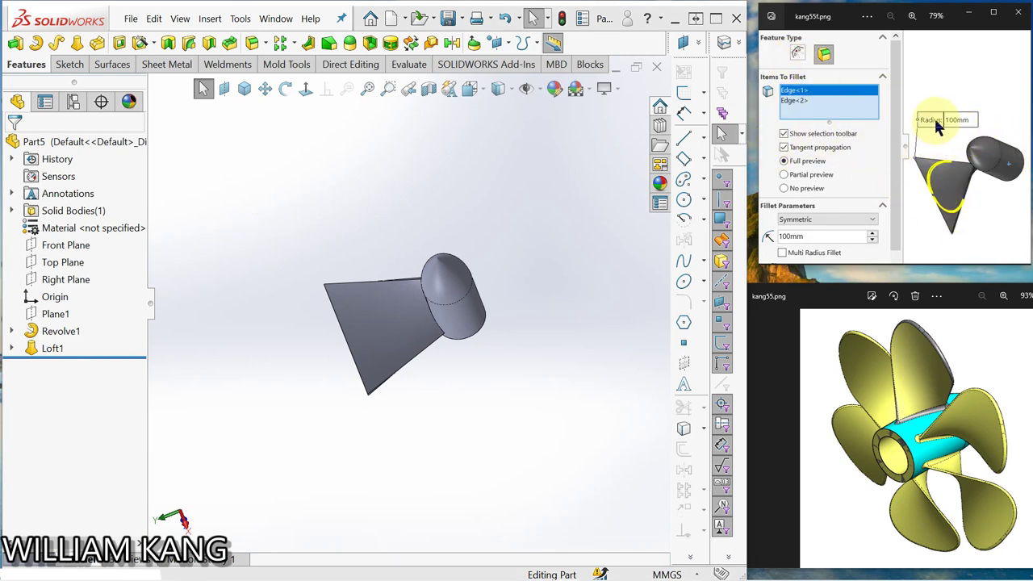
pyautogui.moveTo(313, 211); pyautogui.dragTo(368, 231, button='middle')
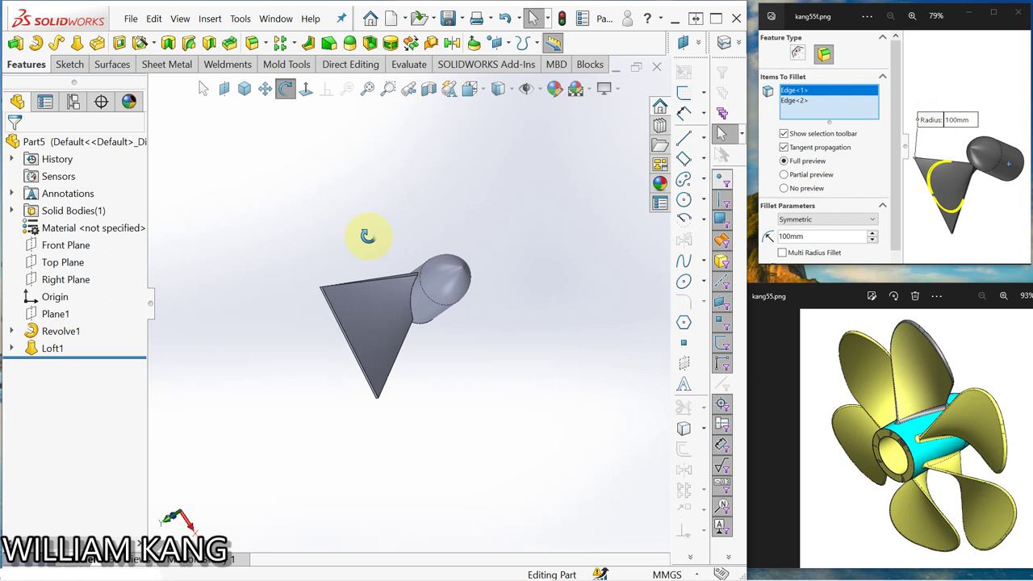
pyautogui.scroll(-5, 341, 265)
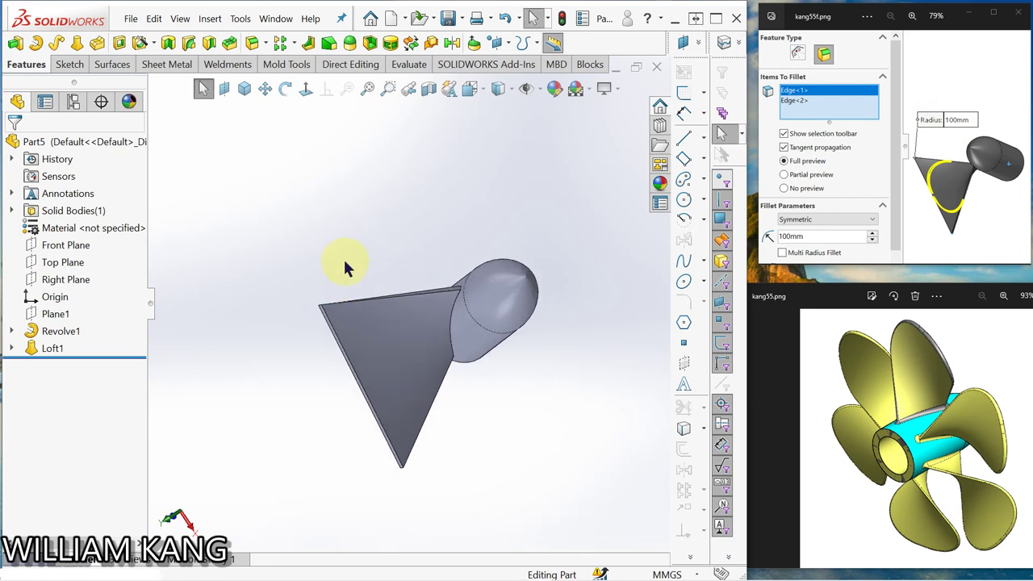
pyautogui.click(252, 43)
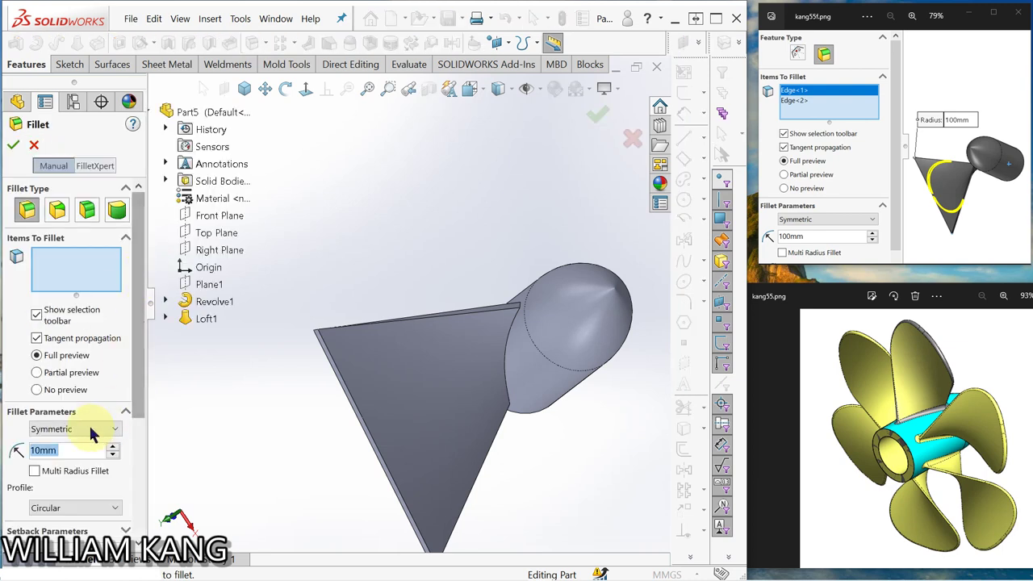
pyautogui.click(68, 450)
pyautogui.write('110')
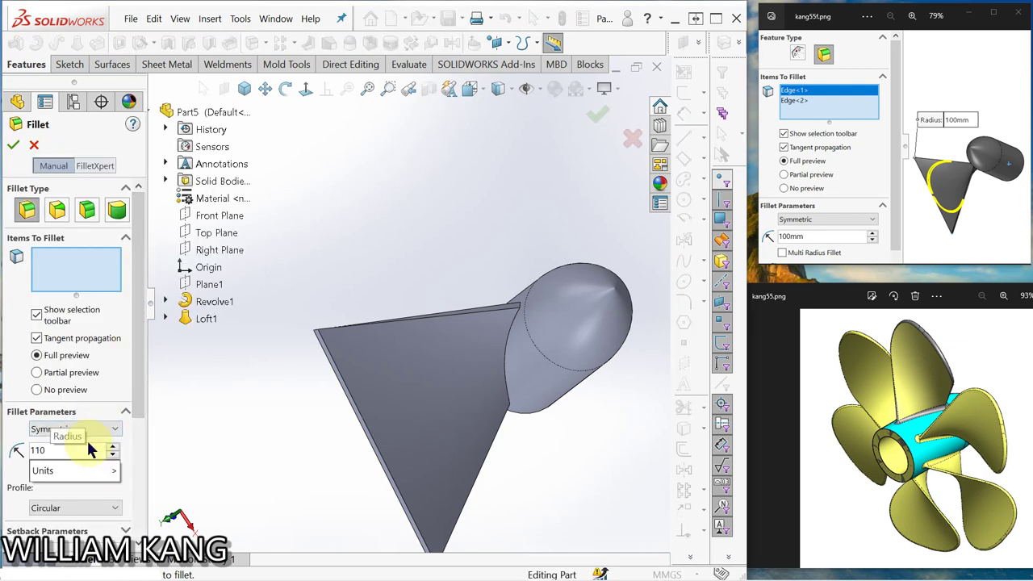
pyautogui.press('Return')
# - Select the two outer corner edges of the blade tip for the fillet
pyautogui.moveTo(346, 369); pyautogui.dragTo(327, 292, button='middle')
pyautogui.click(321, 290)
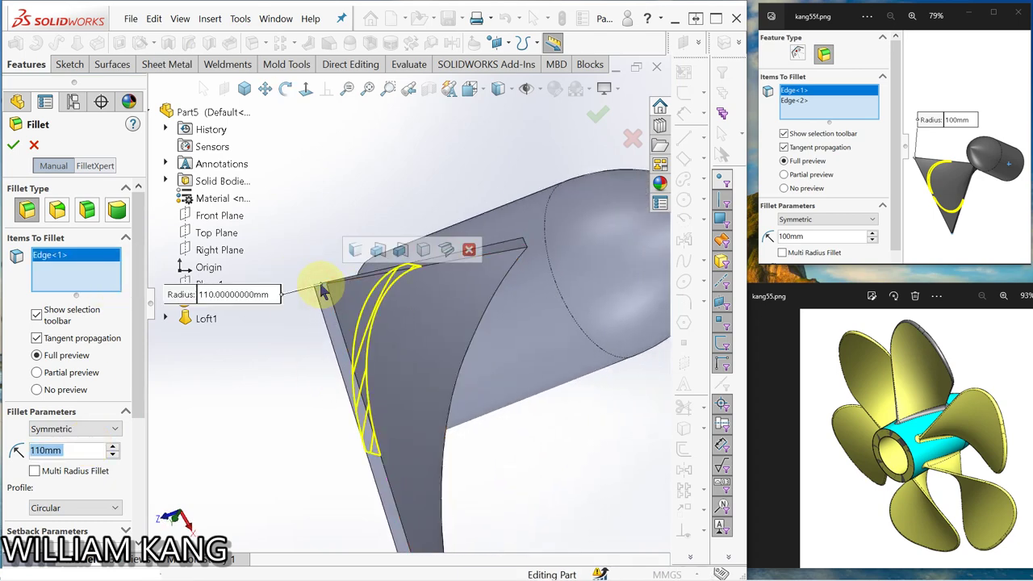
pyautogui.scroll(4, 472, 415)
pyautogui.moveTo(472, 414); pyautogui.dragTo(422, 299, button='middle')
pyautogui.scroll(-5, 422, 315)
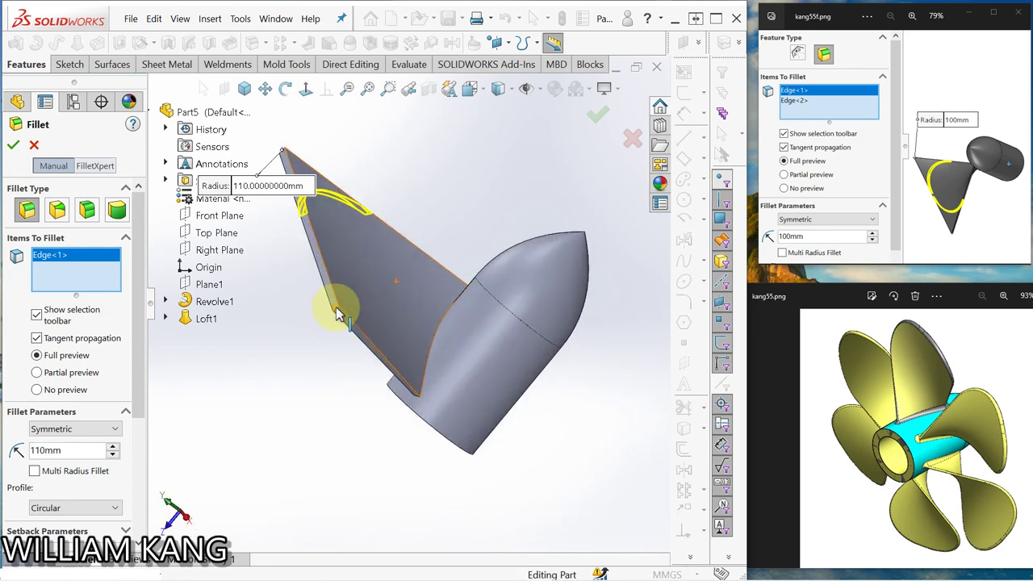
pyautogui.scroll(-3, 339, 313)
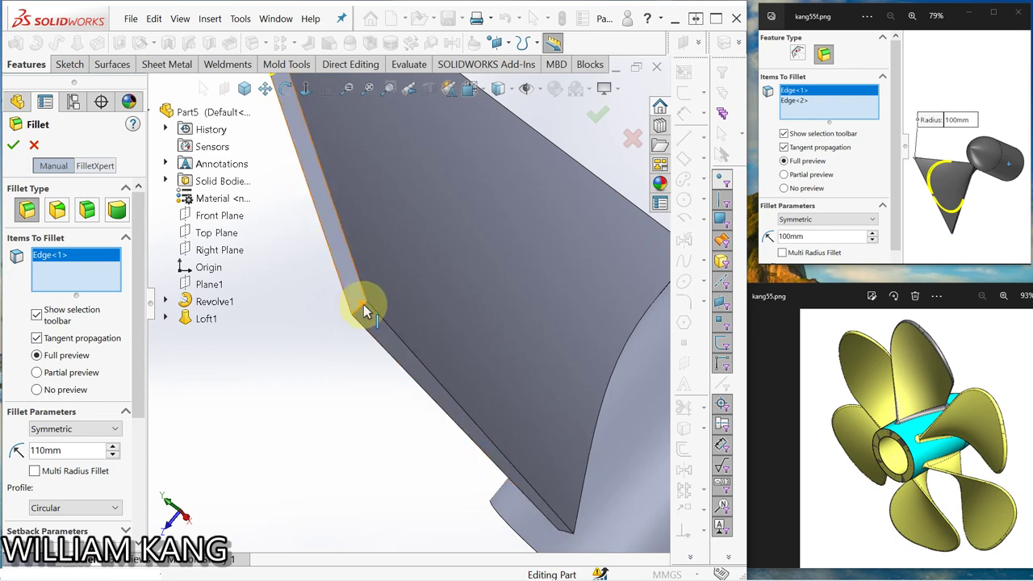
pyautogui.click(357, 310)
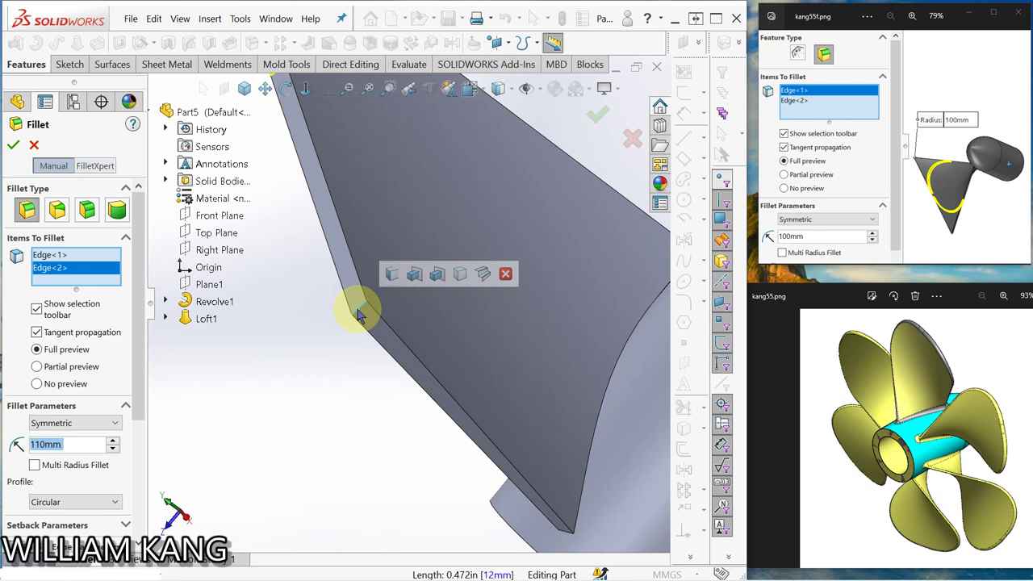
pyautogui.moveTo(334, 380); pyautogui.dragTo(291, 335, button='middle')
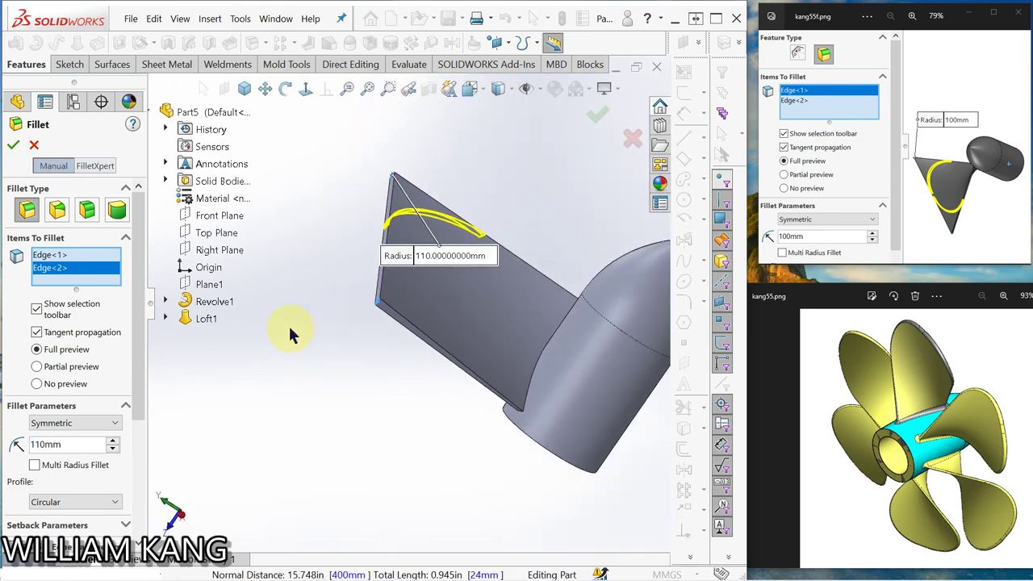
# - Apply the 110 mm tip fillet and advance the reference image to the full-round fillet step
pyautogui.click(13, 145)
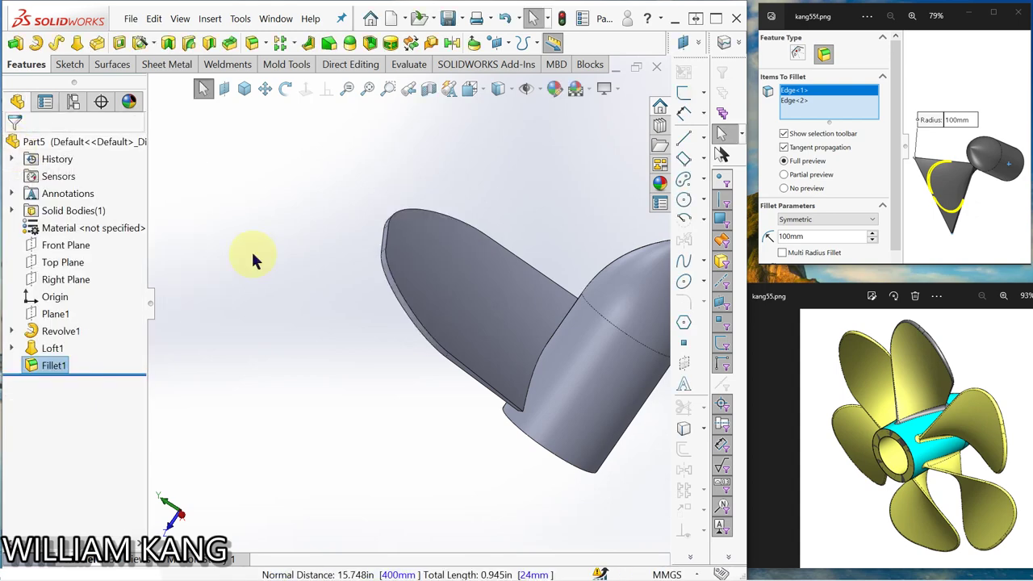
pyautogui.moveTo(258, 258); pyautogui.dragTo(236, 326, button='middle')
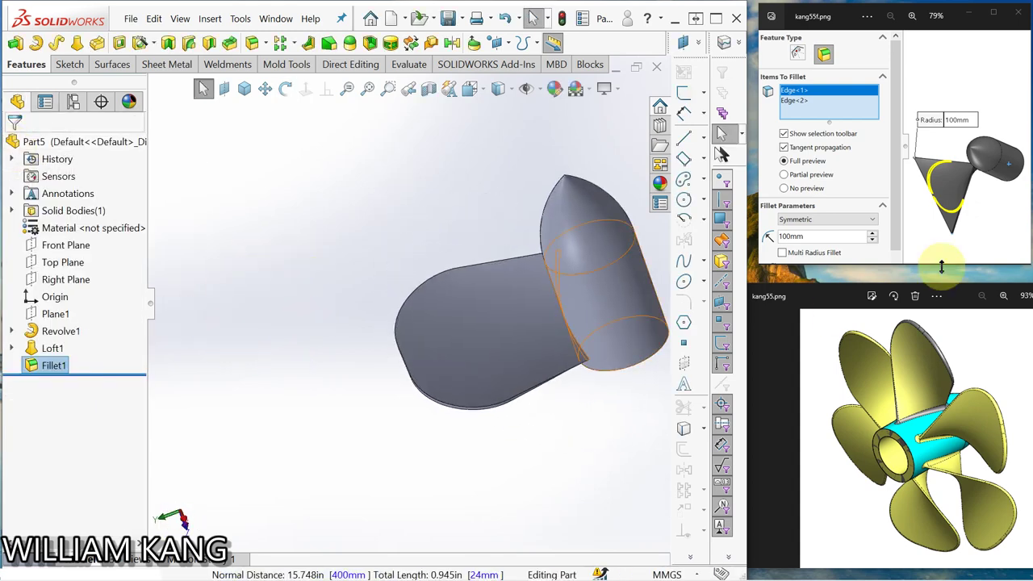
pyautogui.click(1021, 147)
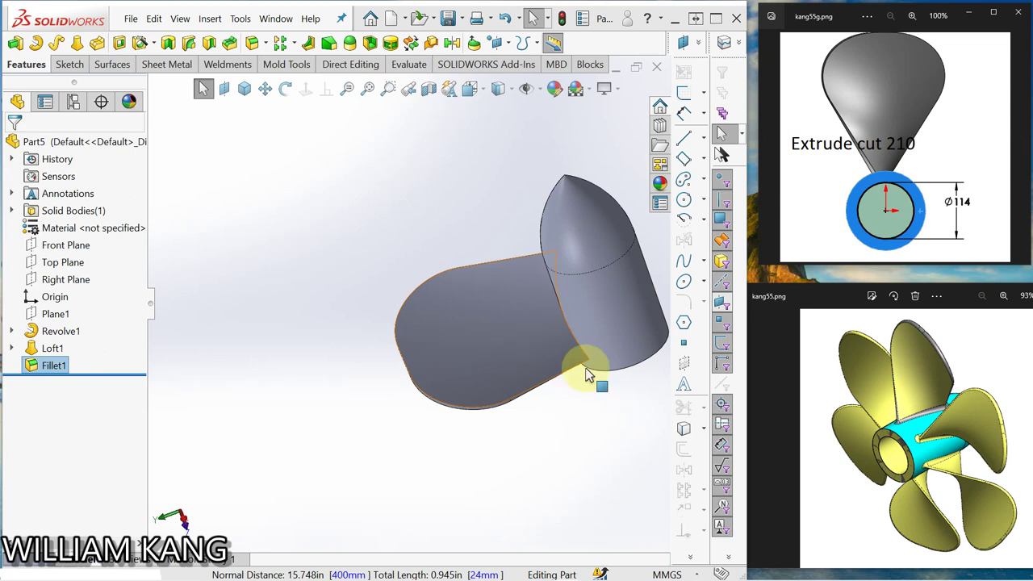
pyautogui.scroll(-2, 584, 363)
pyautogui.moveTo(584, 363); pyautogui.dragTo(621, 323, button='middle')
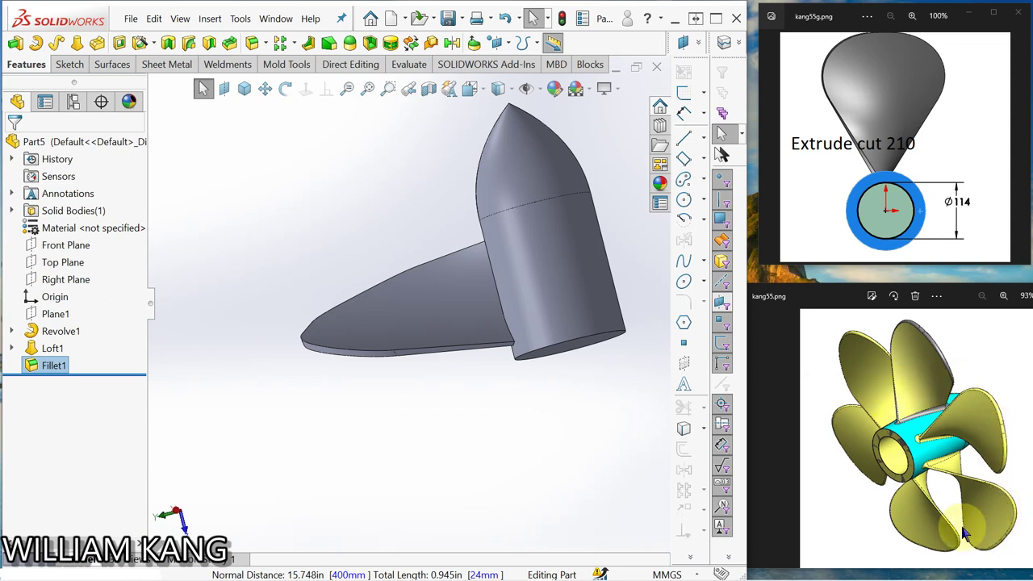
pyautogui.moveTo(559, 357); pyautogui.dragTo(537, 252, button='middle')
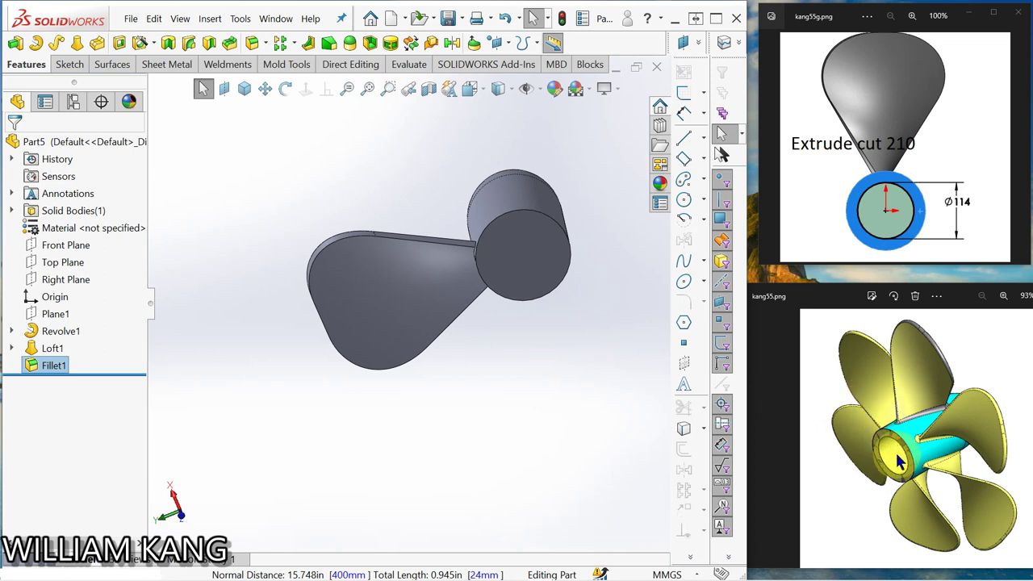
pyautogui.click(1021, 150)
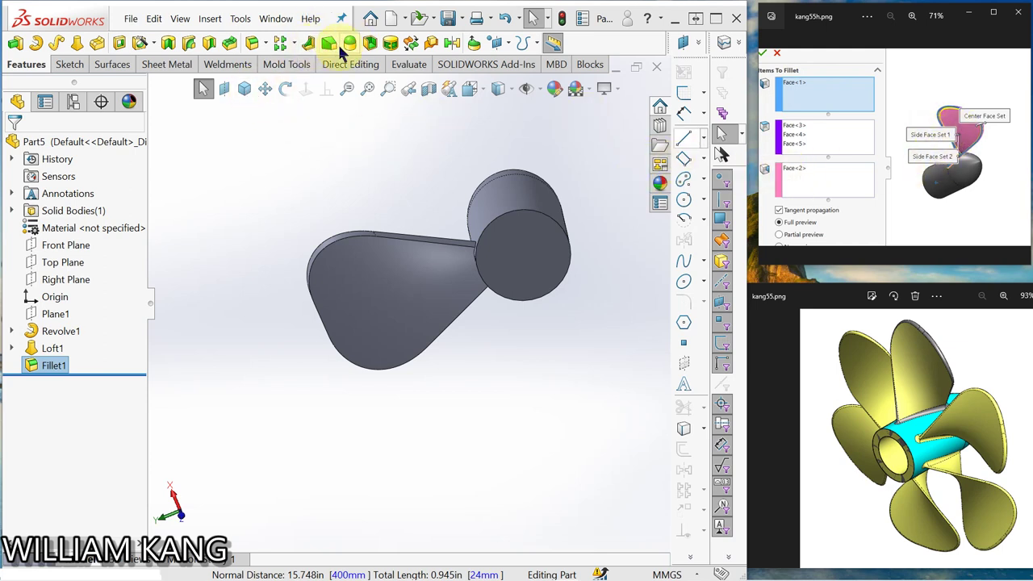
# - Start a full round fillet with the blade's first side face as face set 1
pyautogui.click(255, 45)
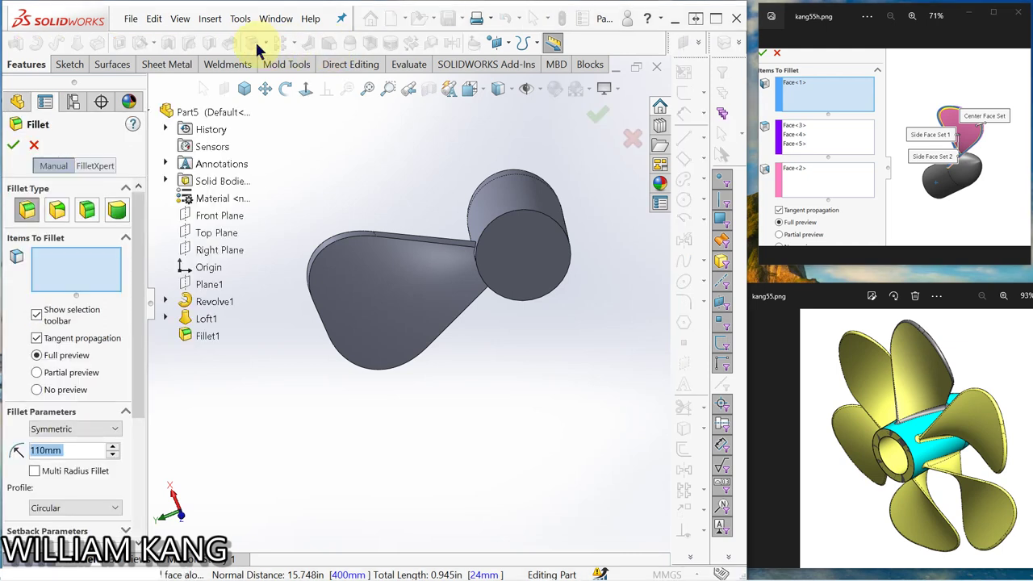
pyautogui.click(117, 210)
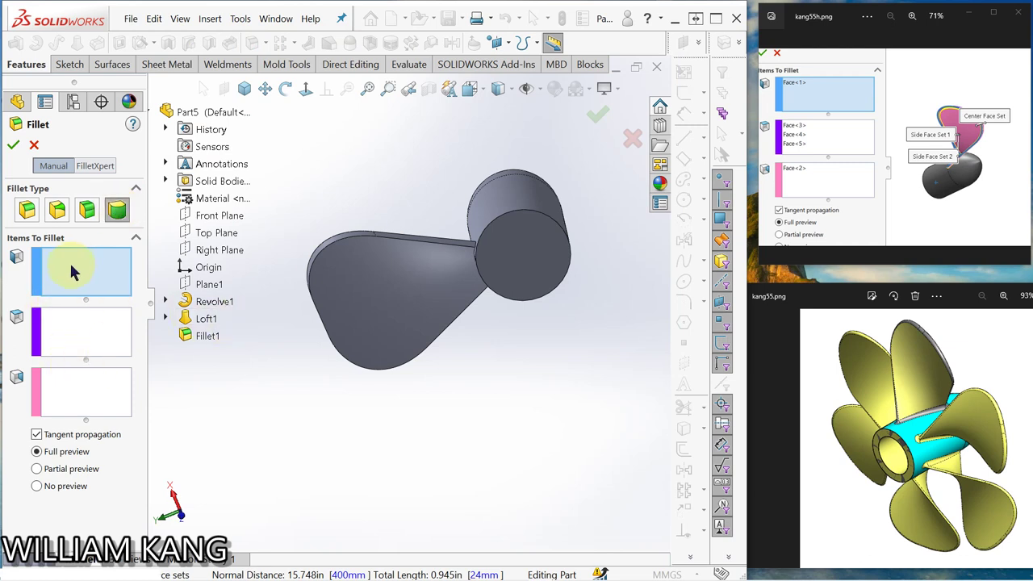
pyautogui.click(343, 305)
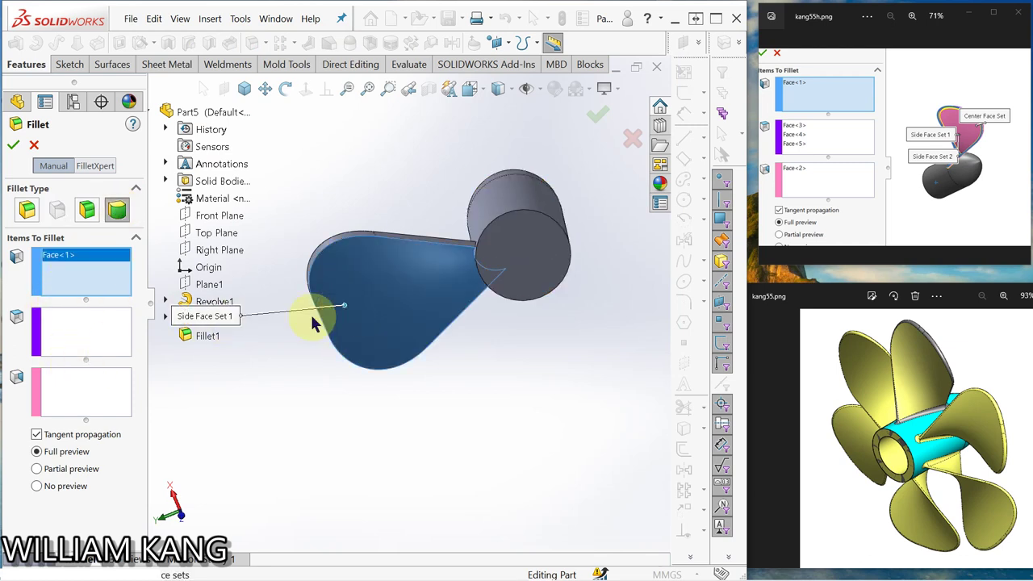
pyautogui.click(91, 339)
# - Add the blade's rim faces around the tip as the center face set
pyautogui.moveTo(272, 368); pyautogui.dragTo(304, 412, button='middle')
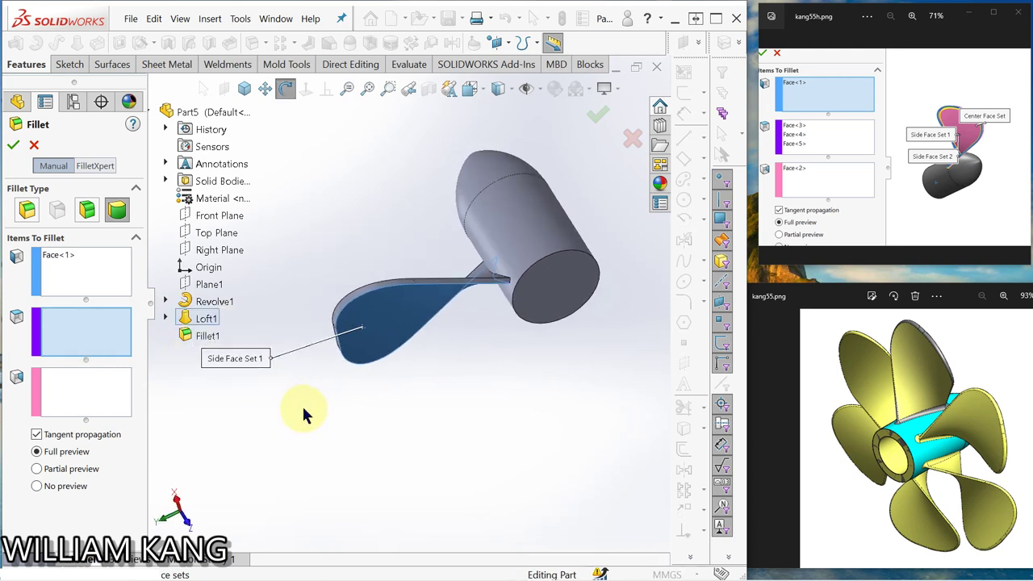
pyautogui.click(434, 286)
pyautogui.click(406, 302)
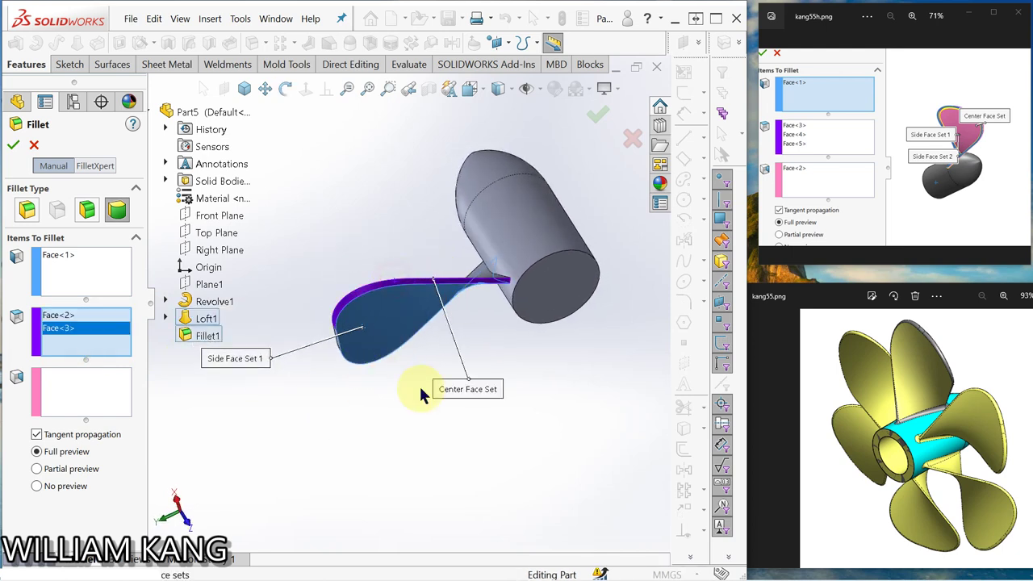
pyautogui.moveTo(424, 393); pyautogui.dragTo(426, 268, button='middle')
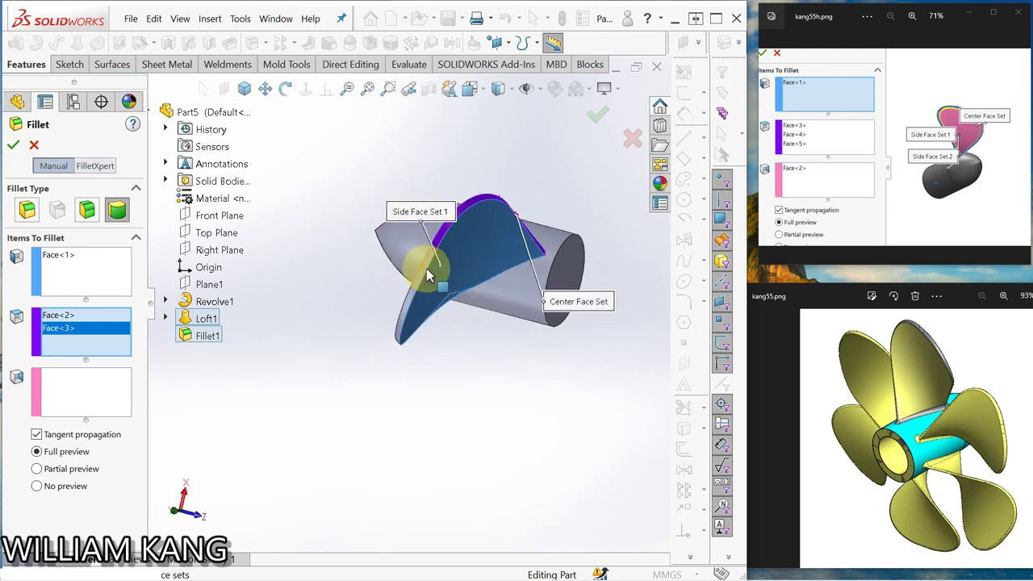
pyautogui.click(415, 278)
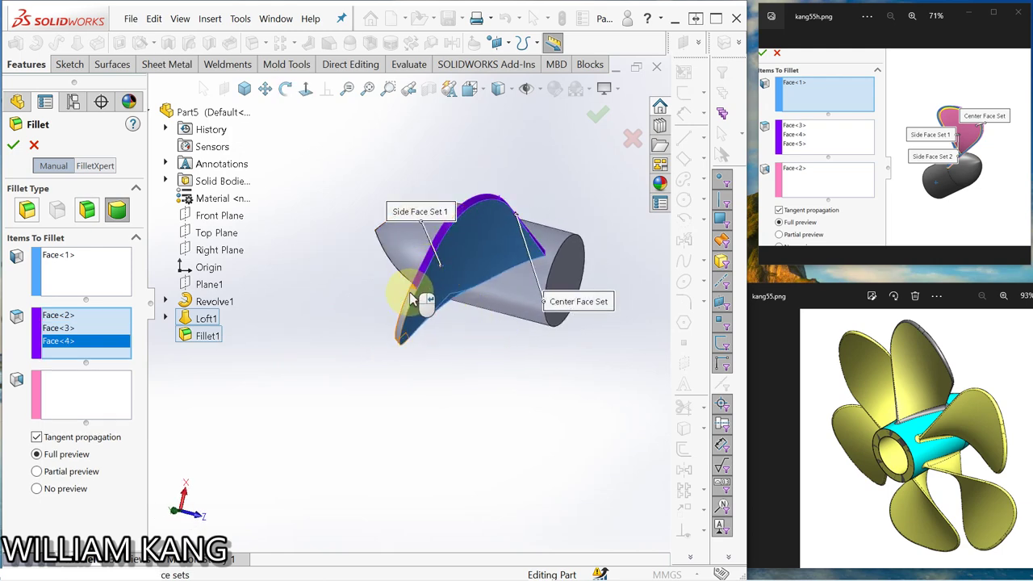
pyautogui.click(410, 302)
pyautogui.moveTo(491, 362); pyautogui.dragTo(470, 252, button='middle')
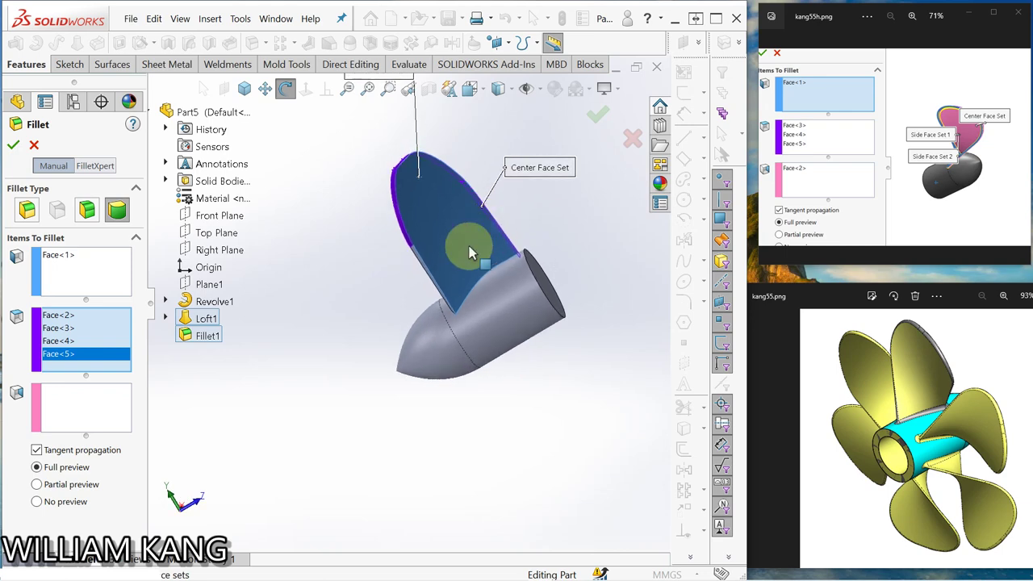
pyautogui.scroll(-3, 419, 278)
pyautogui.click(418, 279)
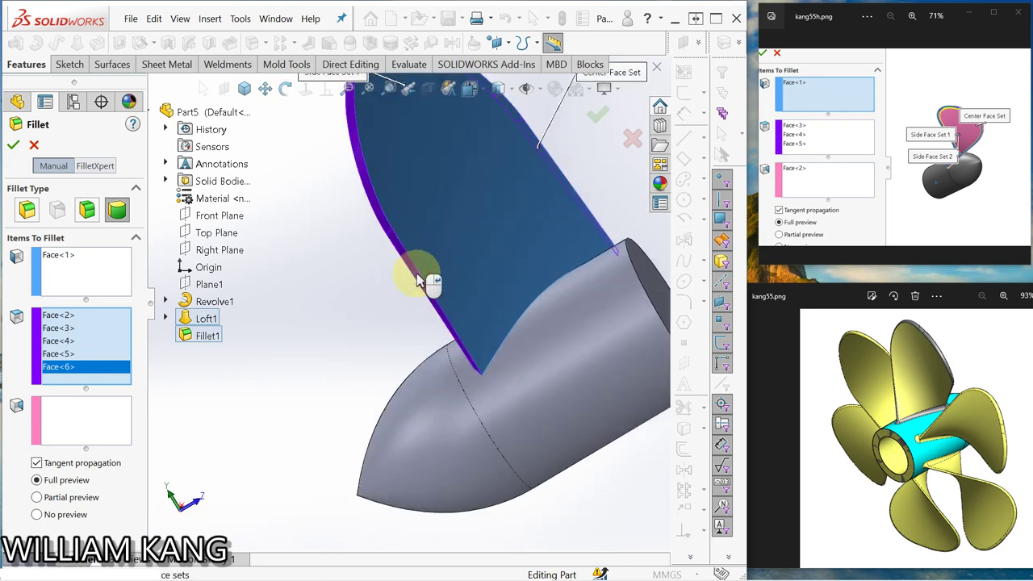
# - Pick the blade's opposite face as side face set 2
pyautogui.scroll(4, 419, 278)
pyautogui.moveTo(318, 277); pyautogui.dragTo(419, 266, button='middle')
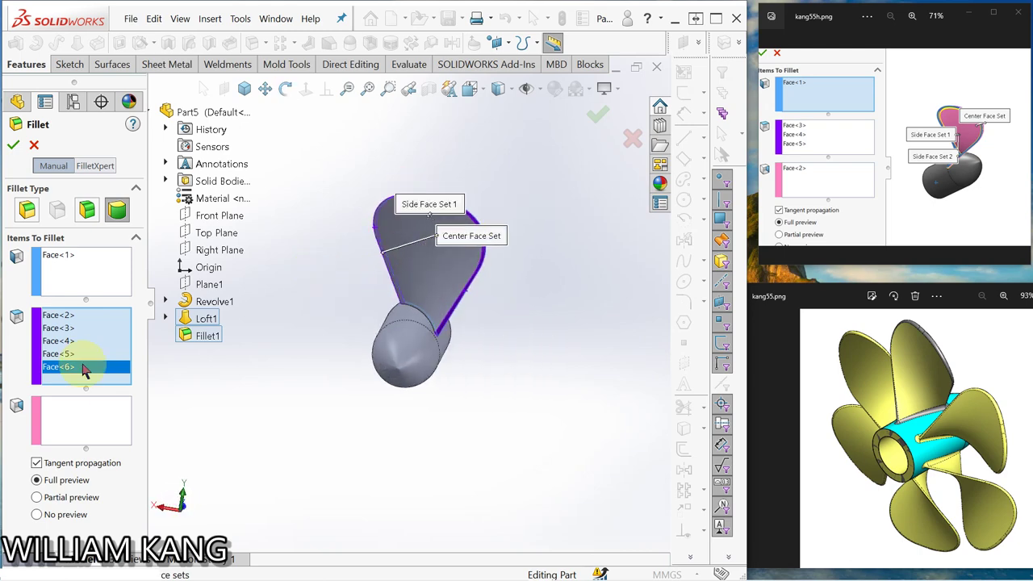
pyautogui.click(89, 420)
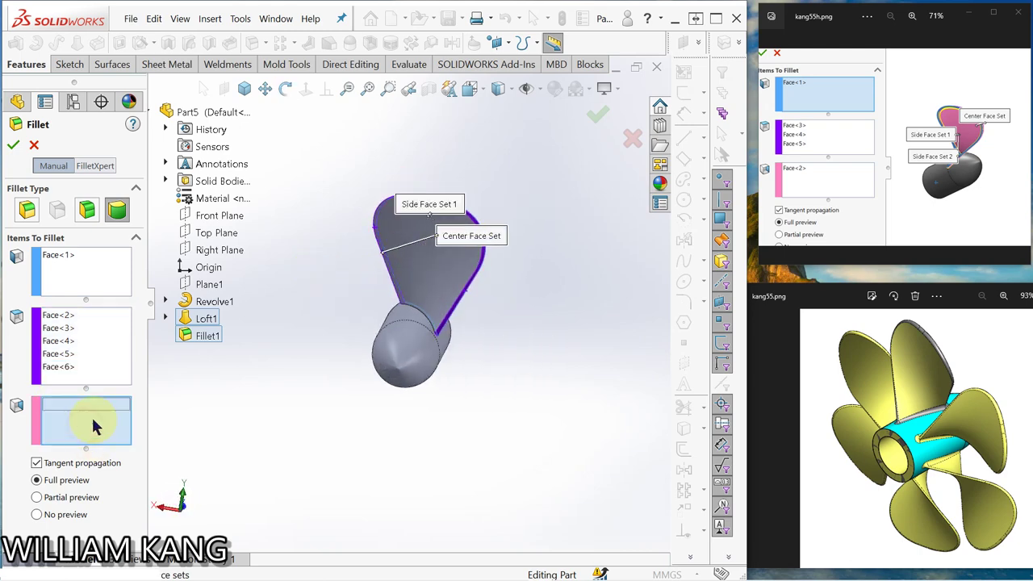
pyautogui.click(428, 268)
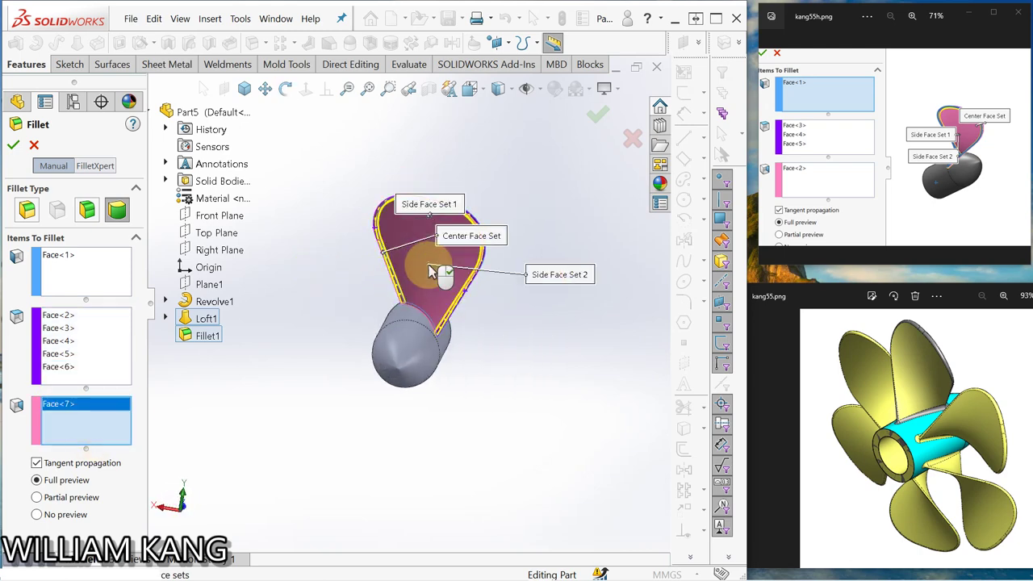
pyautogui.moveTo(477, 338); pyautogui.dragTo(438, 468, button='middle')
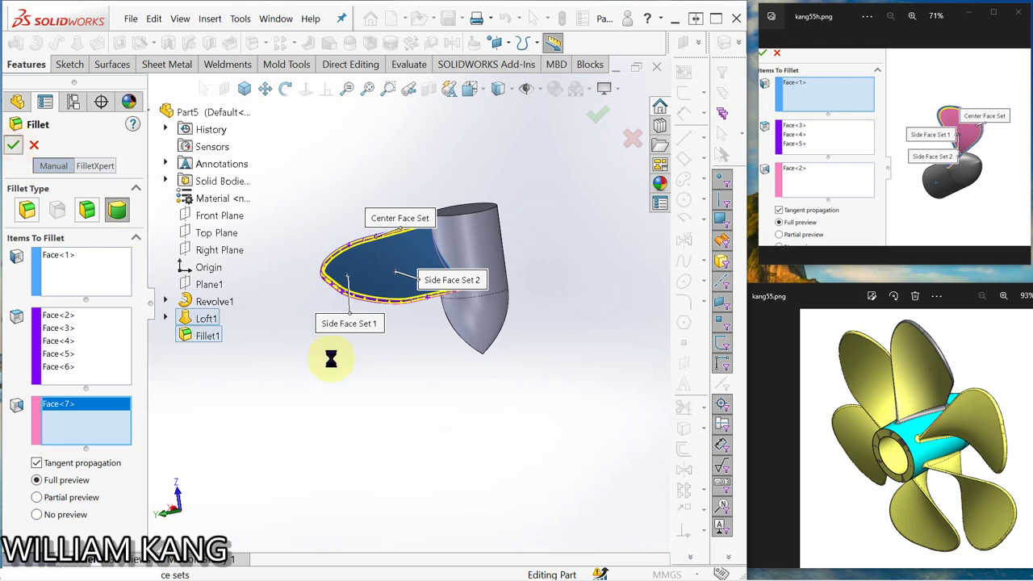
# - Apply the full round fillet to the blade rim
pyautogui.press('Return')
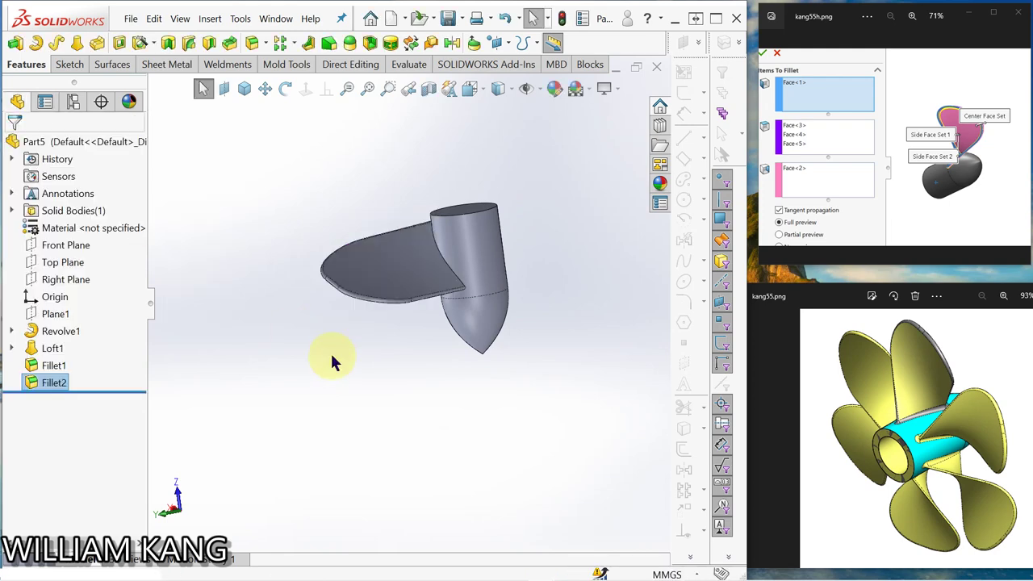
pyautogui.moveTo(342, 353); pyautogui.dragTo(403, 333, button='middle')
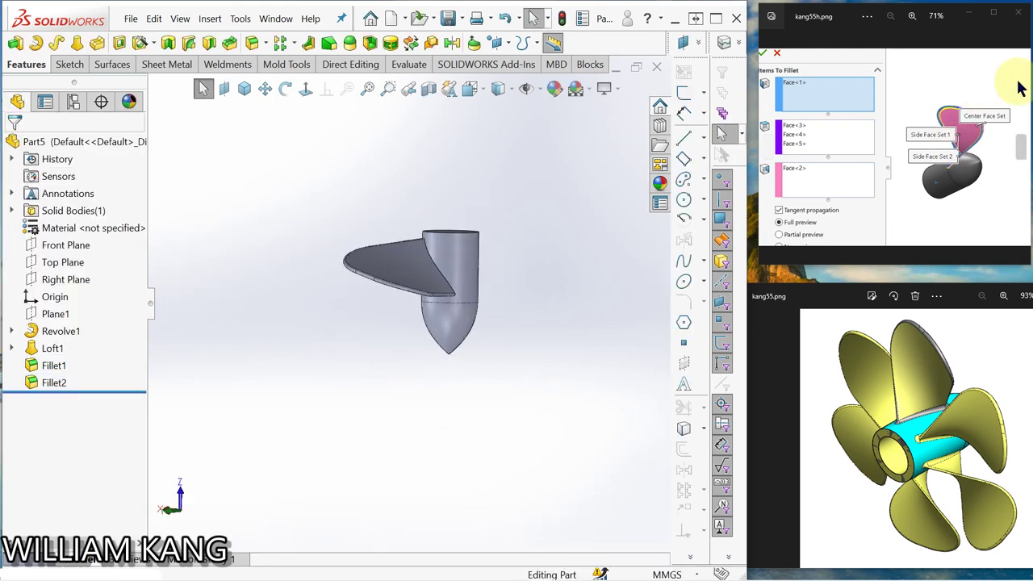
pyautogui.click(1021, 147)
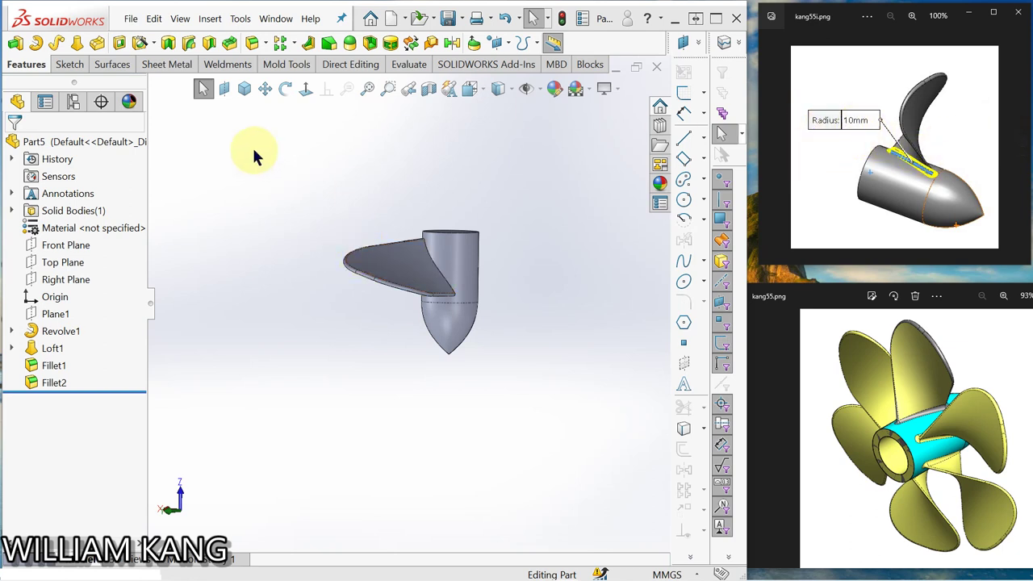
# - Round the blade-to-hub edge with a 10 mm constant-size fillet
pyautogui.click(251, 47)
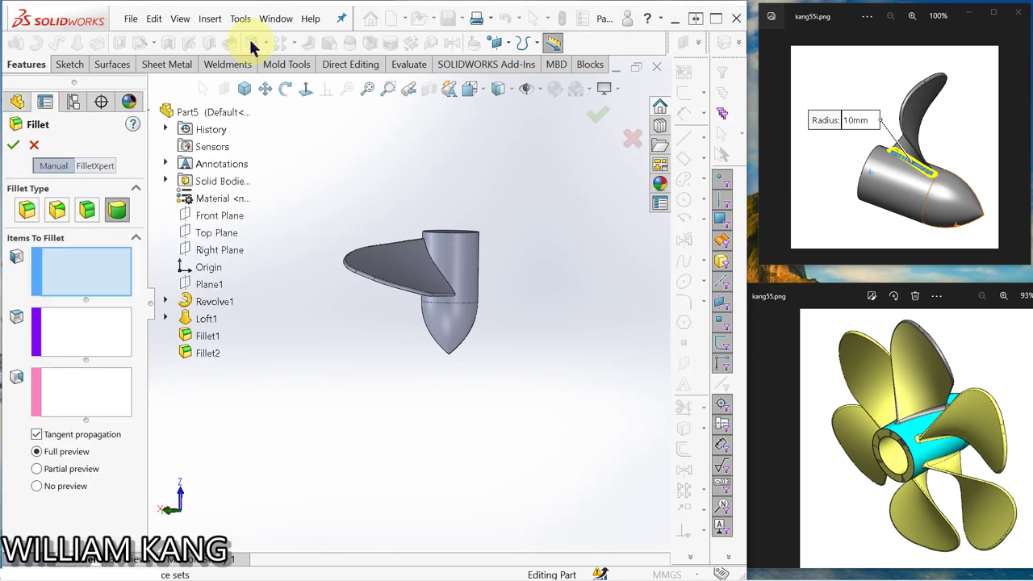
pyautogui.click(28, 212)
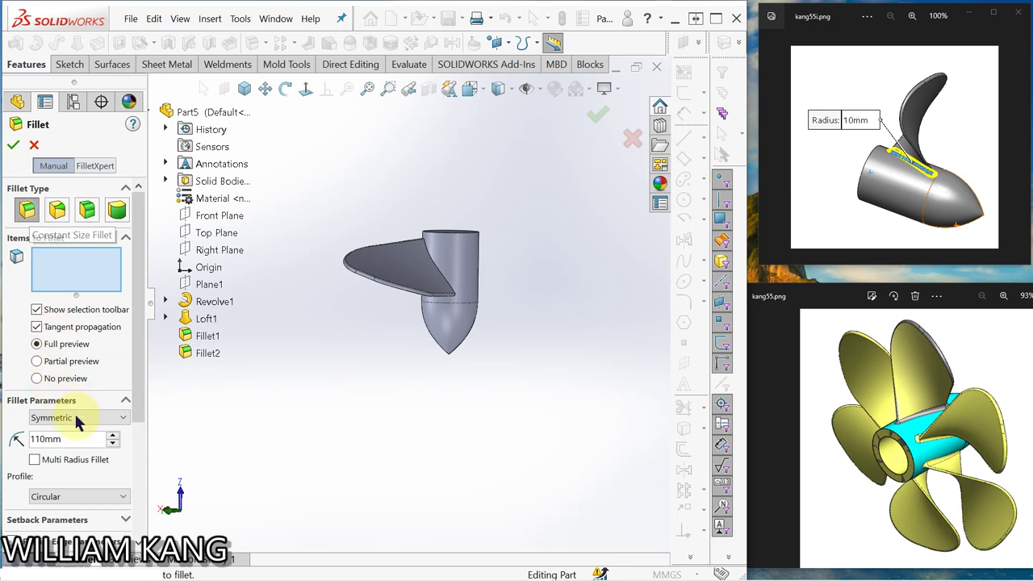
pyautogui.moveTo(70, 438); pyautogui.dragTo(7, 433)
pyautogui.write('10')
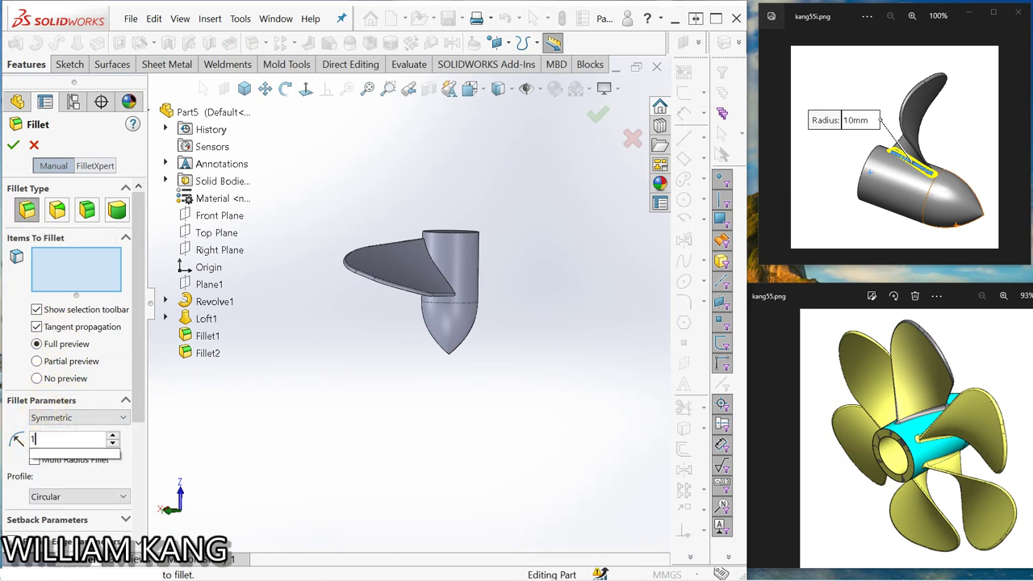
pyautogui.press('Return')
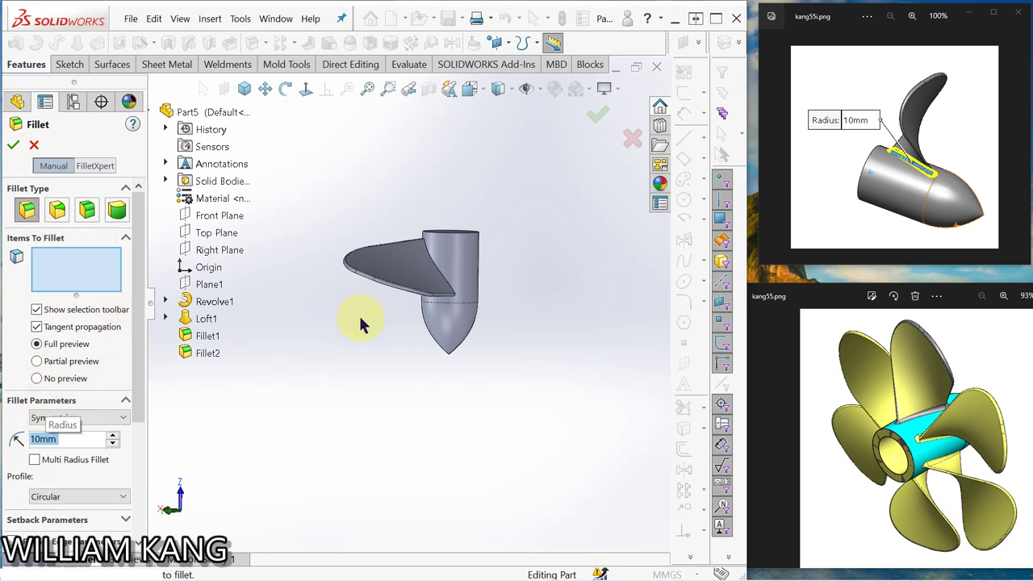
pyautogui.click(207, 426)
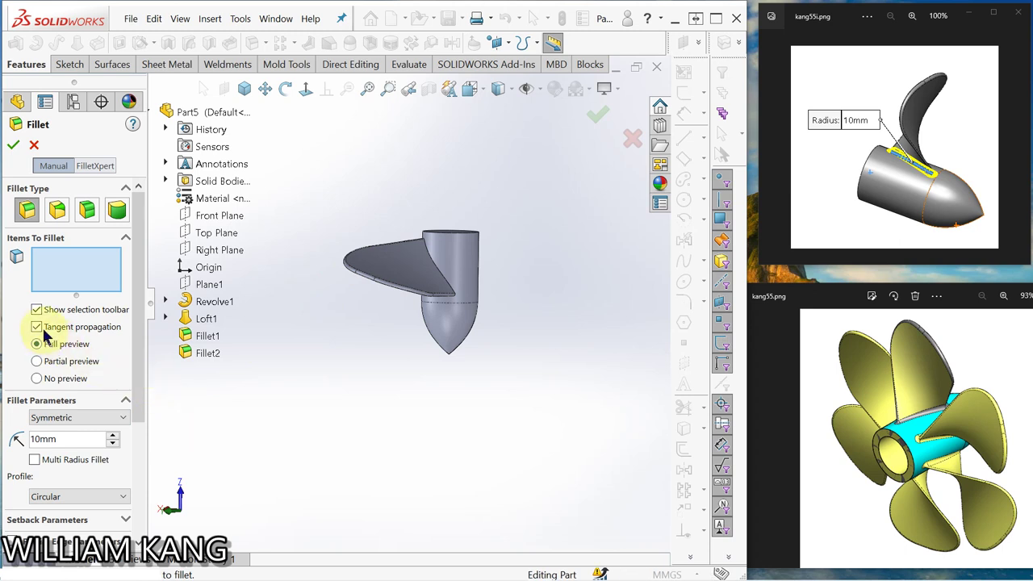
pyautogui.click(442, 278)
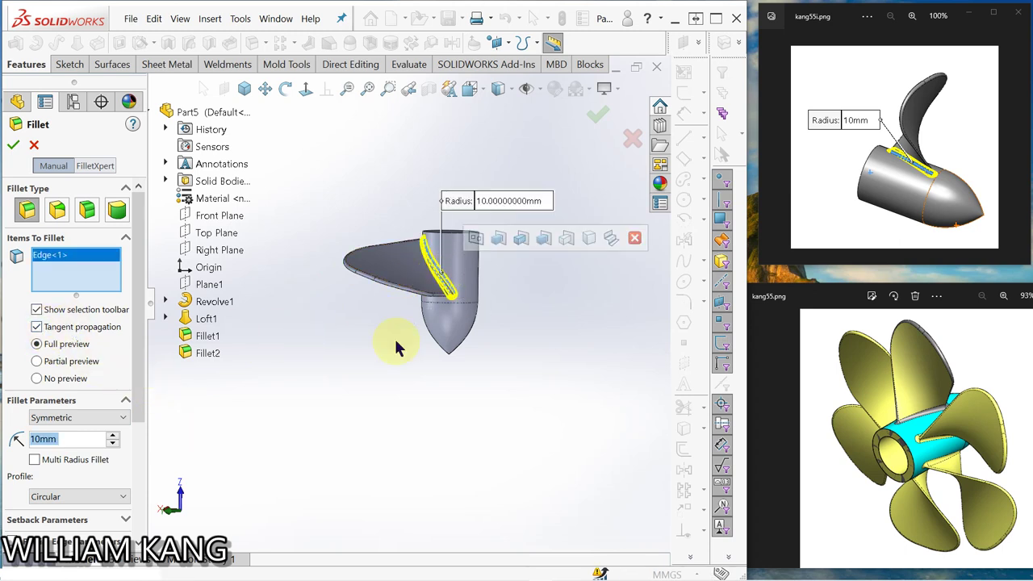
pyautogui.moveTo(396, 345); pyautogui.dragTo(500, 399, button='middle')
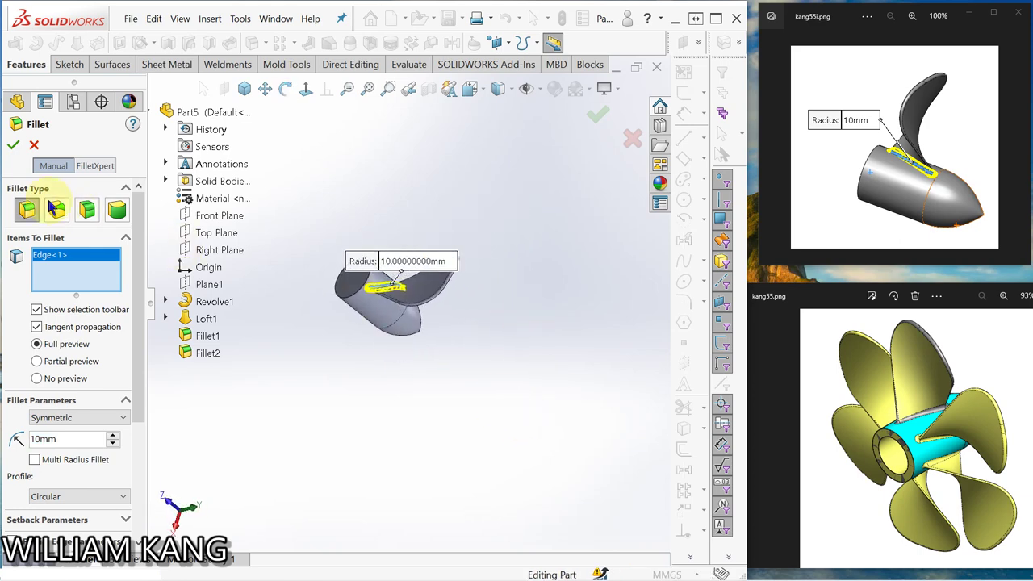
pyautogui.click(14, 146)
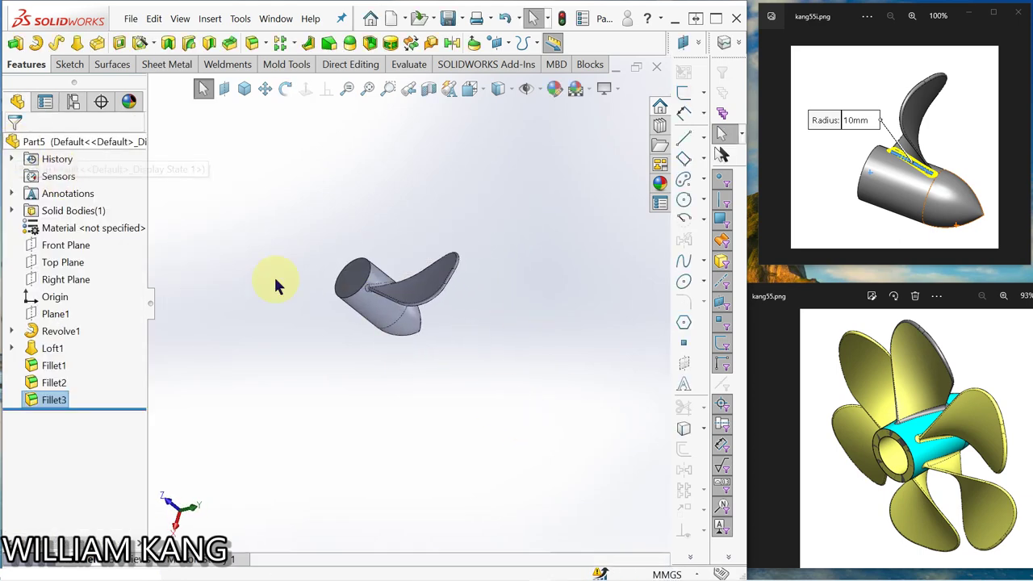
# - Begin a circular pattern, which picks up Fillet3 with 6 equal instances over 360°
pyautogui.click(1026, 142)
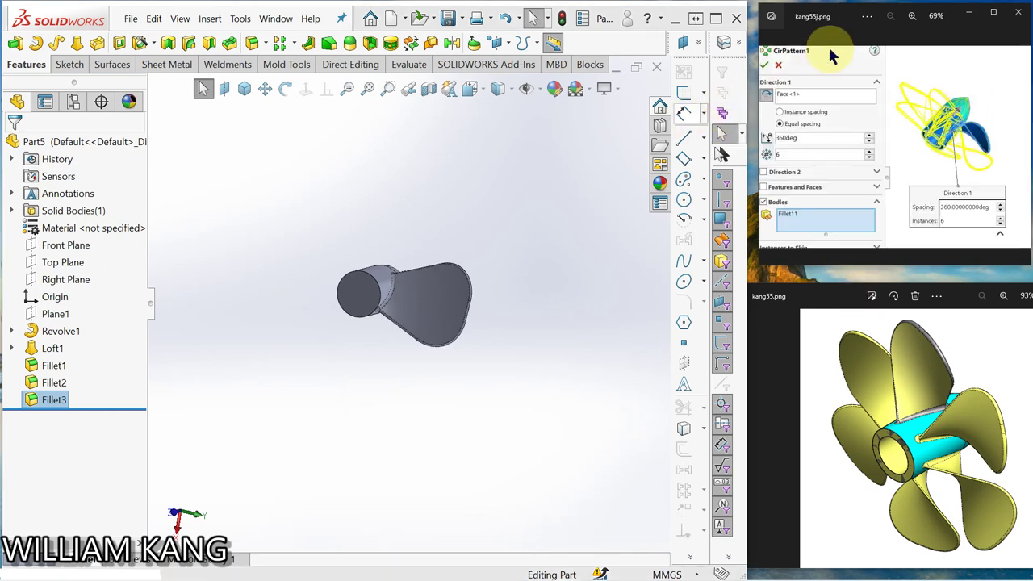
pyautogui.moveTo(415, 230); pyautogui.dragTo(428, 275, button='middle')
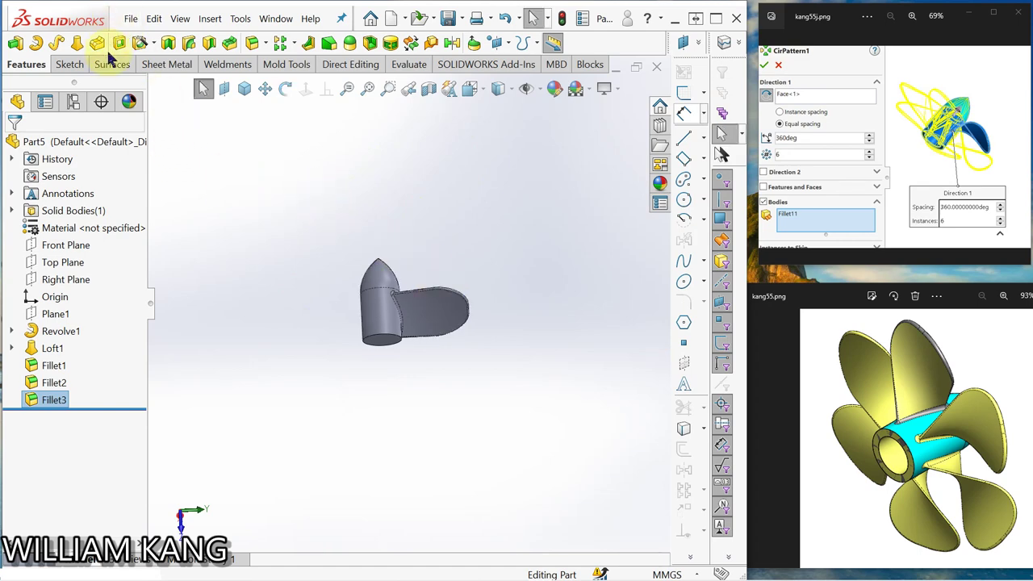
pyautogui.click(294, 44)
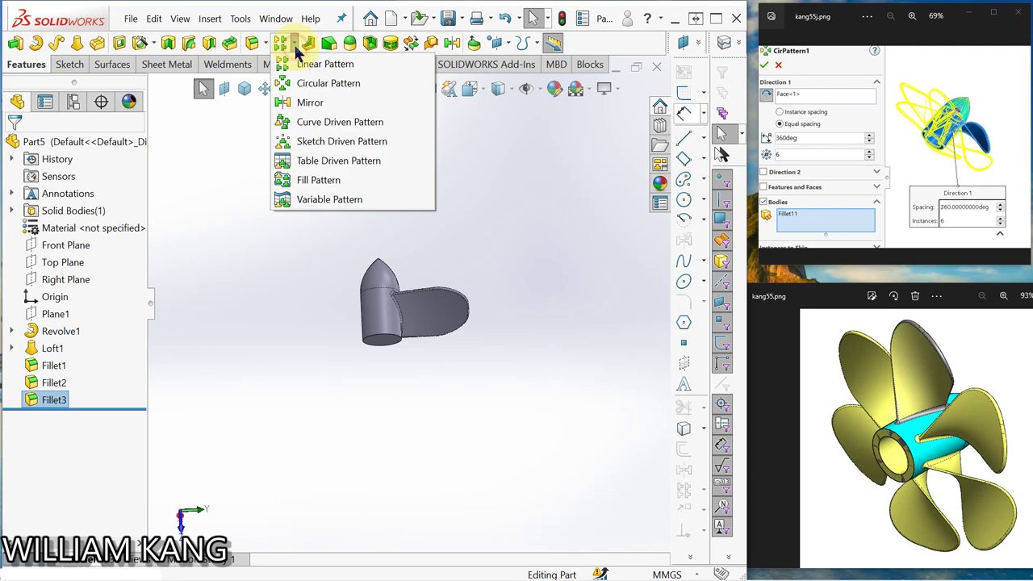
pyautogui.click(311, 84)
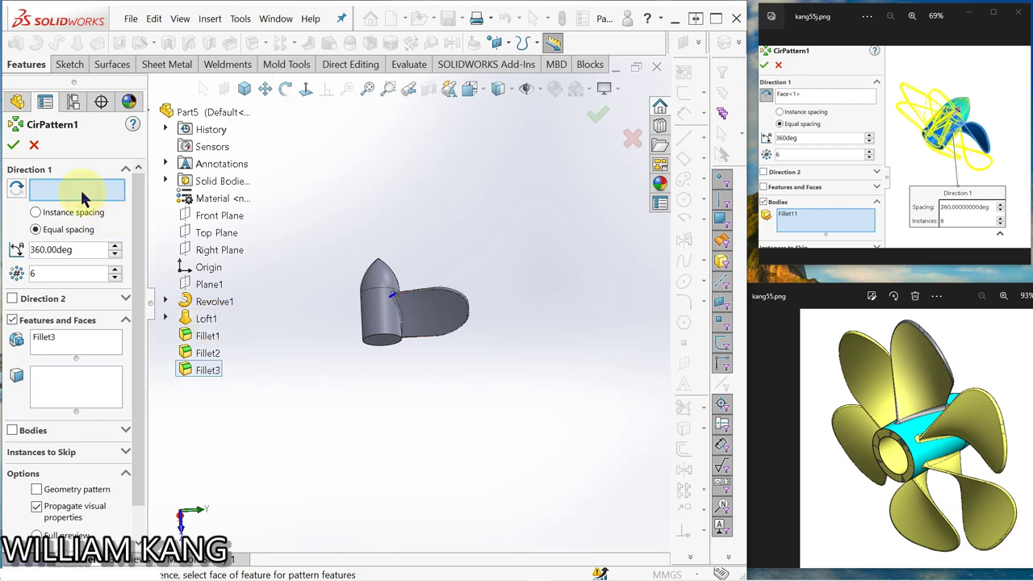
# - Use the hub face as the axis and pattern Loft1 with Fillet1–Fillet3 six times
pyautogui.click(375, 315)
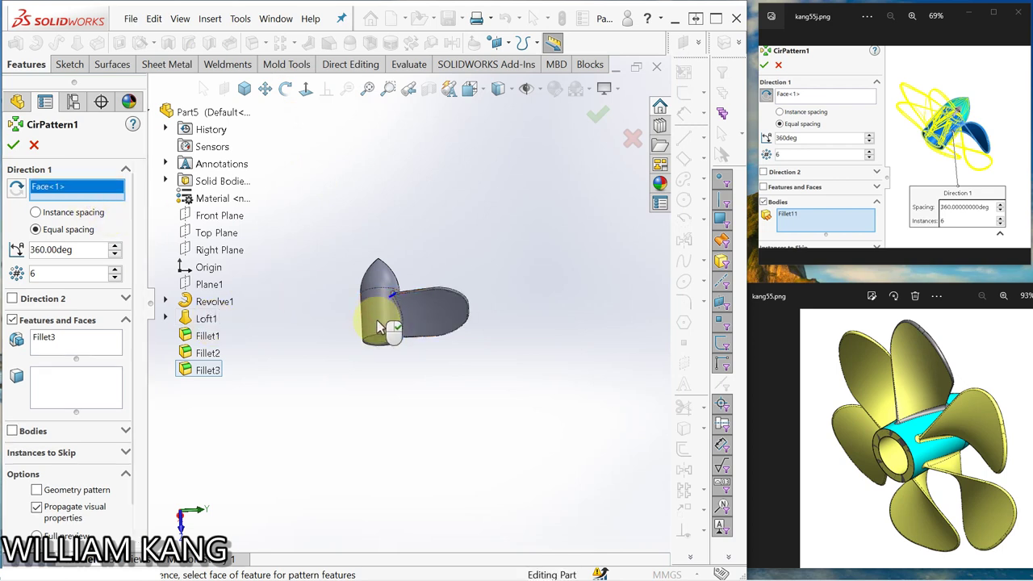
pyautogui.moveTo(303, 206); pyautogui.dragTo(318, 271, button='middle')
pyautogui.click(99, 334)
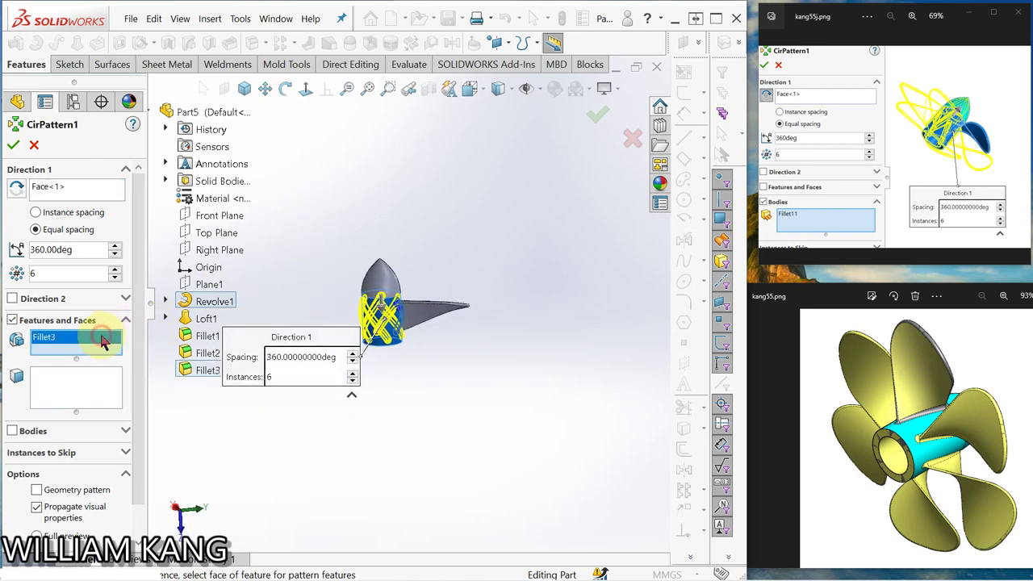
pyautogui.rightClick(129, 345)
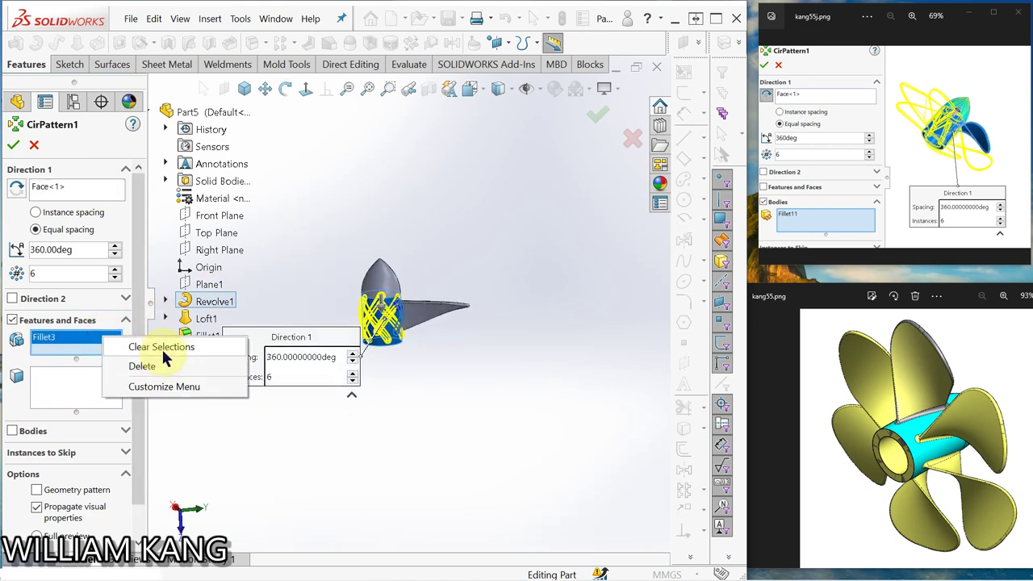
pyautogui.click(162, 347)
pyautogui.moveTo(318, 207); pyautogui.dragTo(307, 270, button='middle')
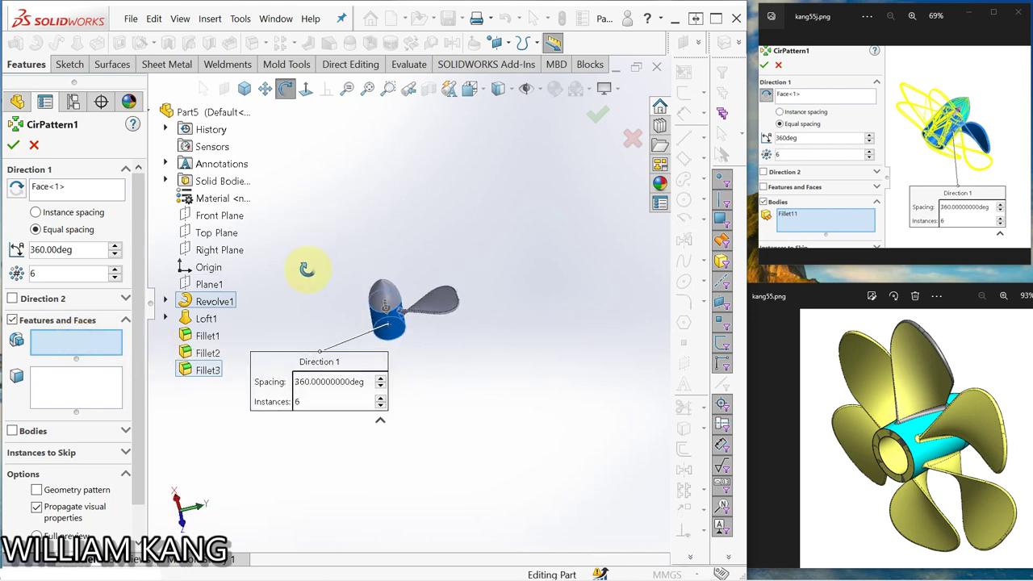
pyautogui.click(207, 319)
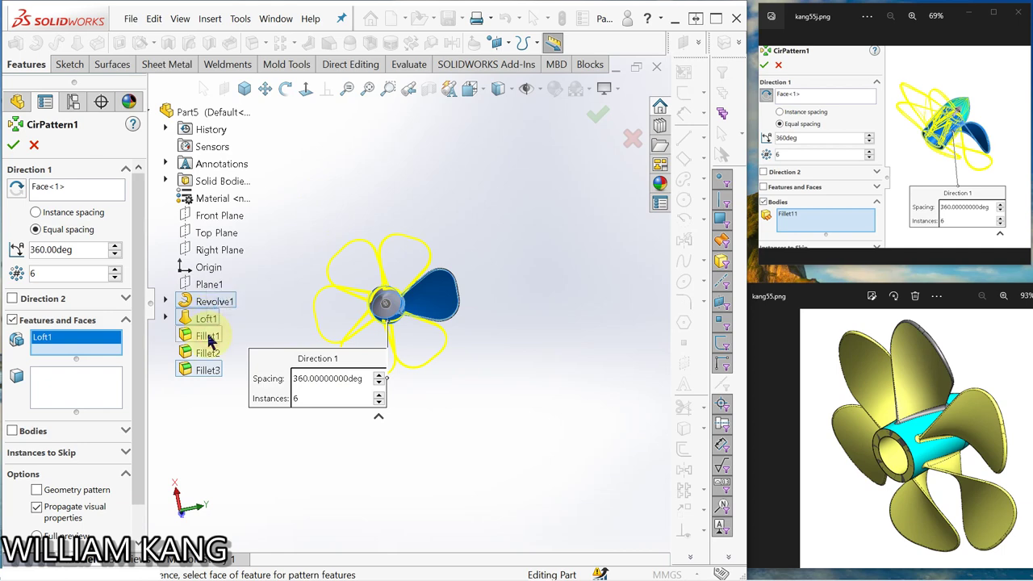
pyautogui.click(206, 337)
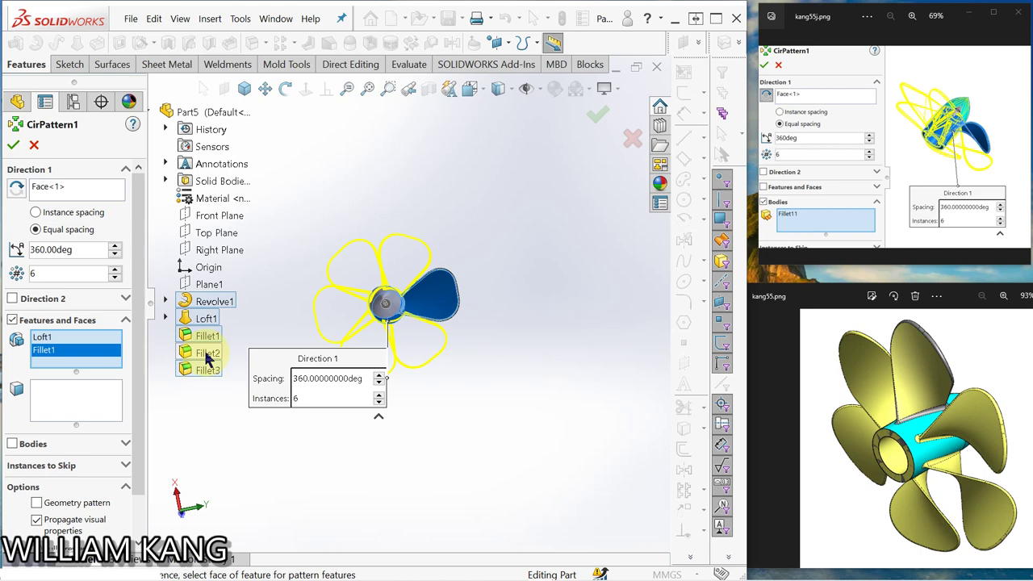
pyautogui.click(209, 355)
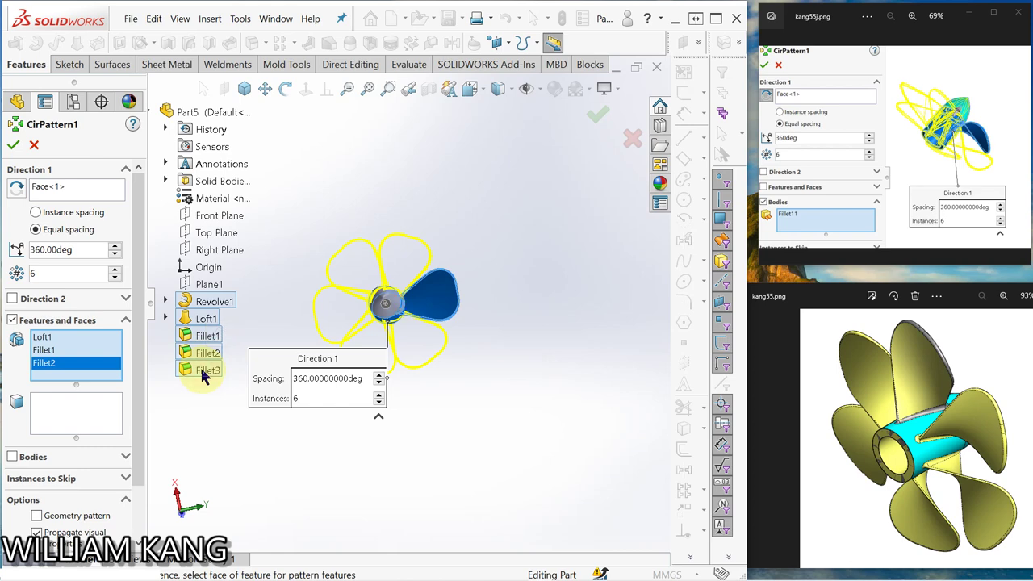
pyautogui.click(203, 373)
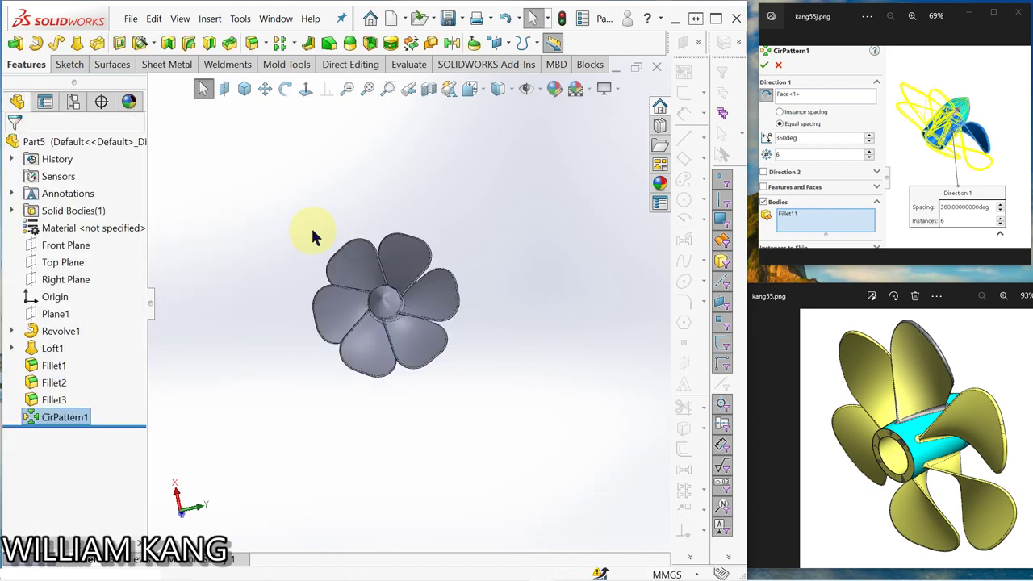
# - Step the reference images to the 'Extrude cut 210' image and turn the propeller to face front
pyautogui.moveTo(252, 250); pyautogui.dragTo(544, 383, button='middle')
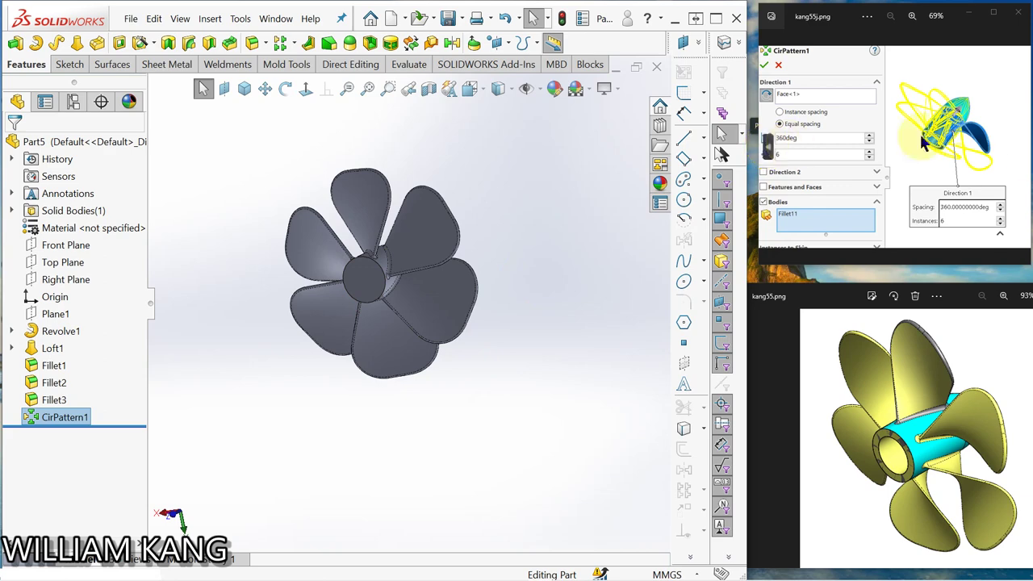
pyautogui.click(1021, 148)
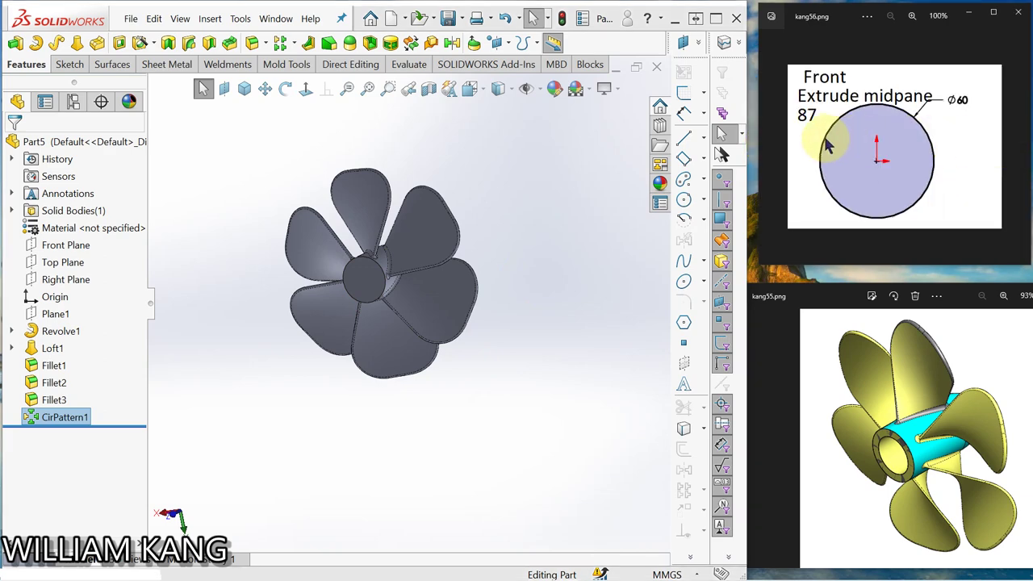
pyautogui.click(769, 150)
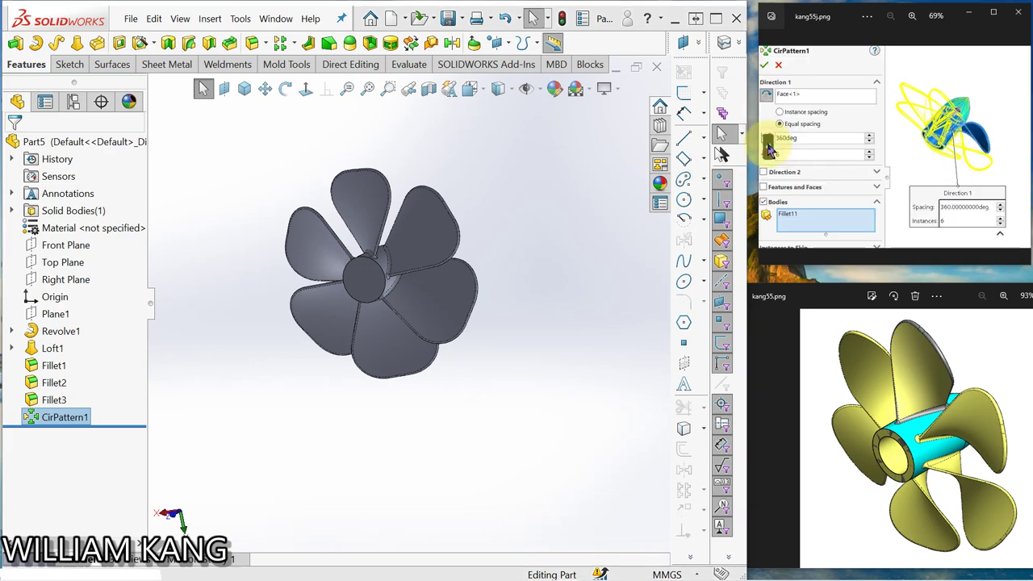
pyautogui.click(767, 152)
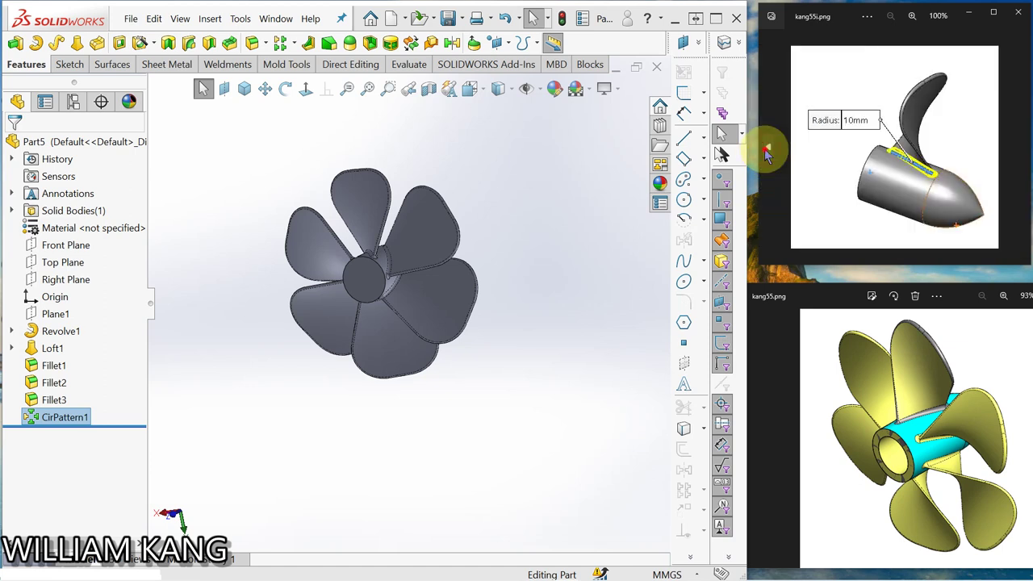
pyautogui.click(768, 152)
pyautogui.click(767, 152)
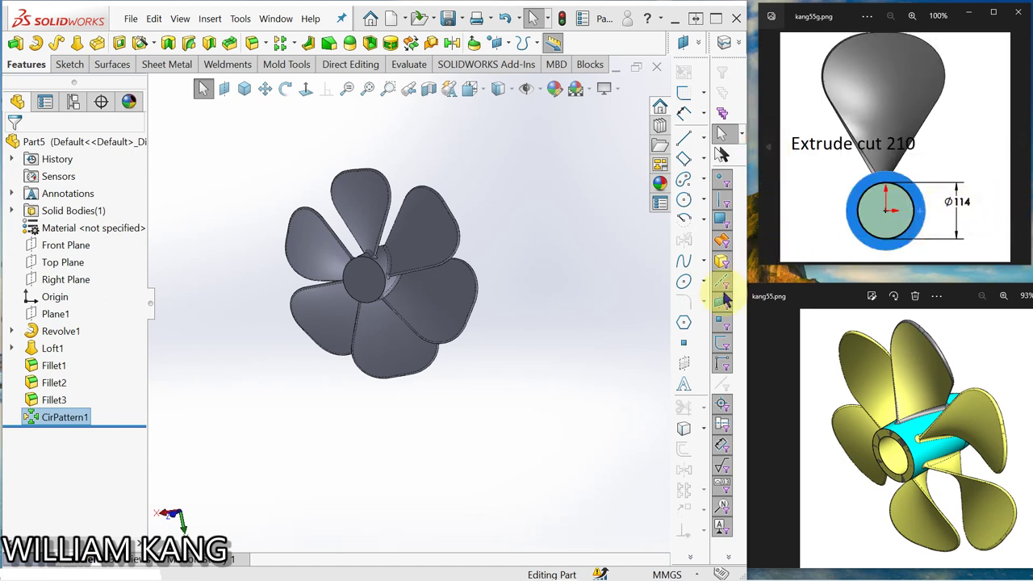
pyautogui.moveTo(572, 341)
pyautogui.mouseDown(button='middle')
pyautogui.moveTo(618, 301)
pyautogui.moveTo(605, 329)
pyautogui.moveTo(397, 282)
pyautogui.mouseUp(button='middle')
# - Start a sketch on the hub's front face and draw a circle centred at the origin
pyautogui.click(391, 280)
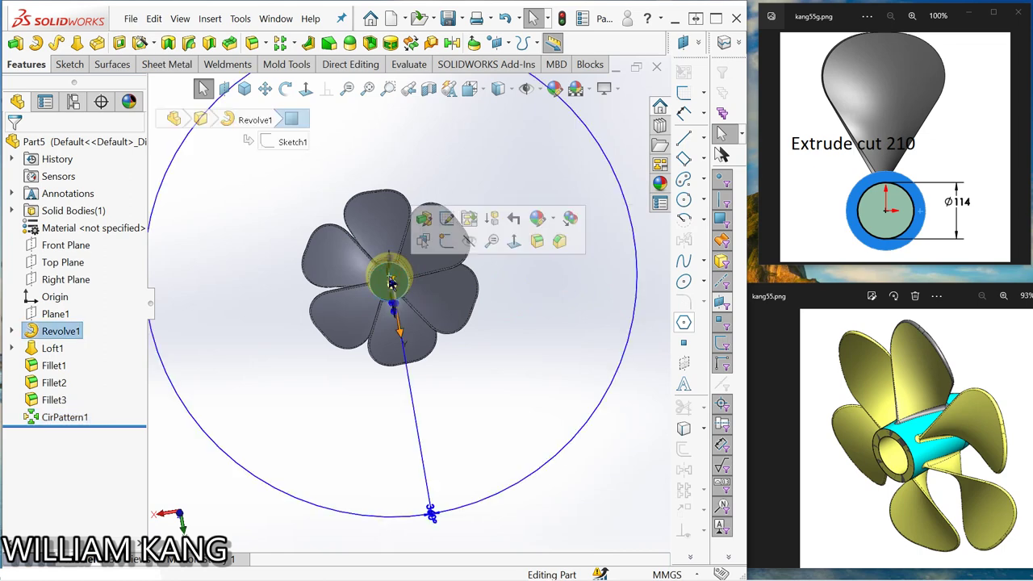
pyautogui.click(446, 243)
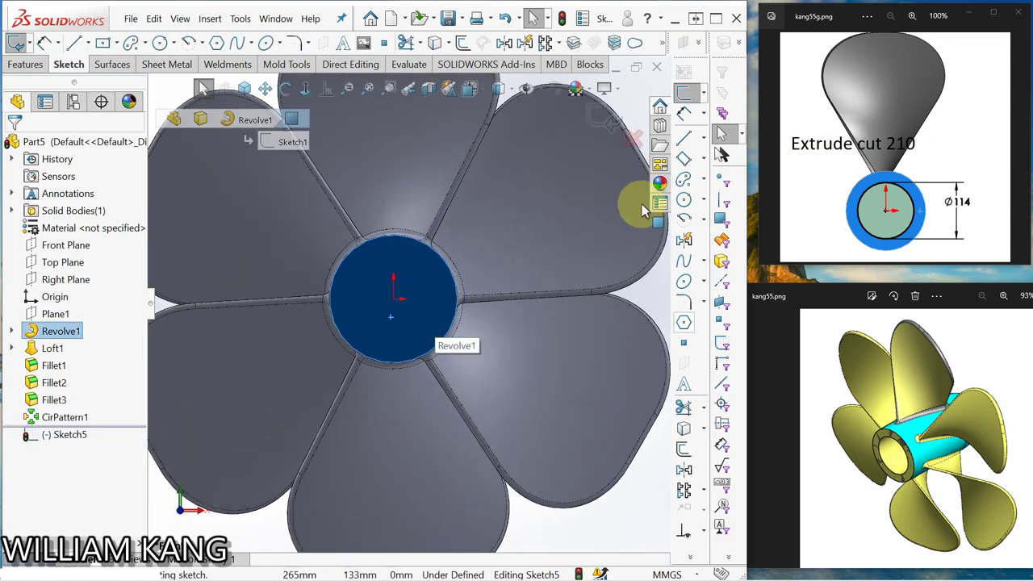
pyautogui.click(684, 202)
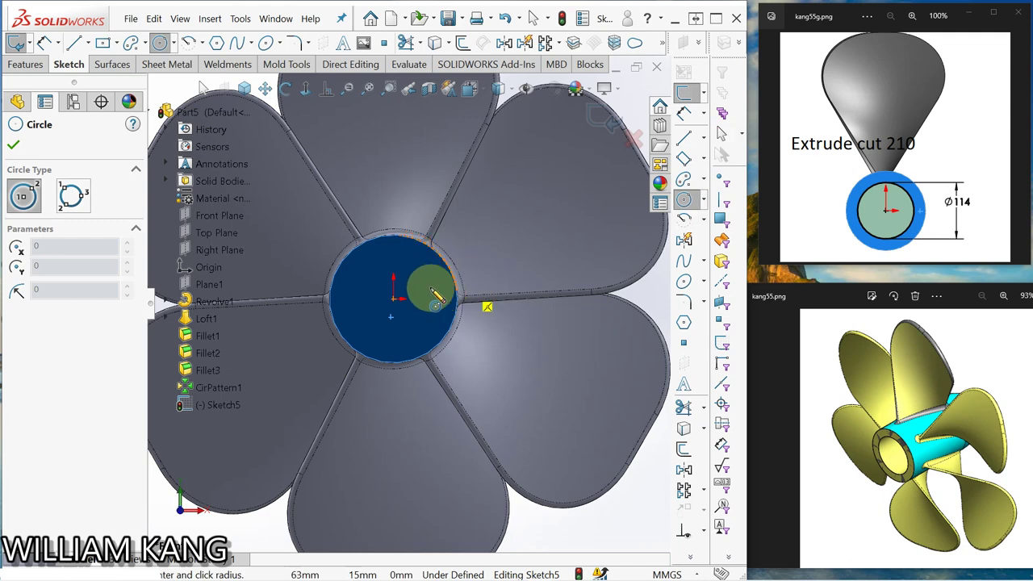
pyautogui.click(392, 298)
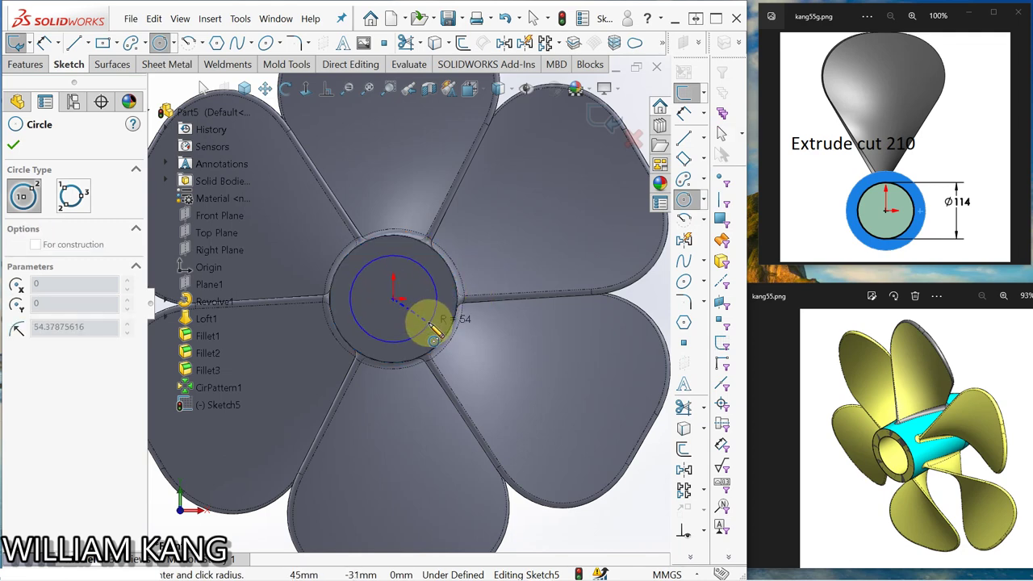
pyautogui.click(428, 319)
# - Dimension the circle's diameter to 115 mm and return to isometric view
pyautogui.click(685, 113)
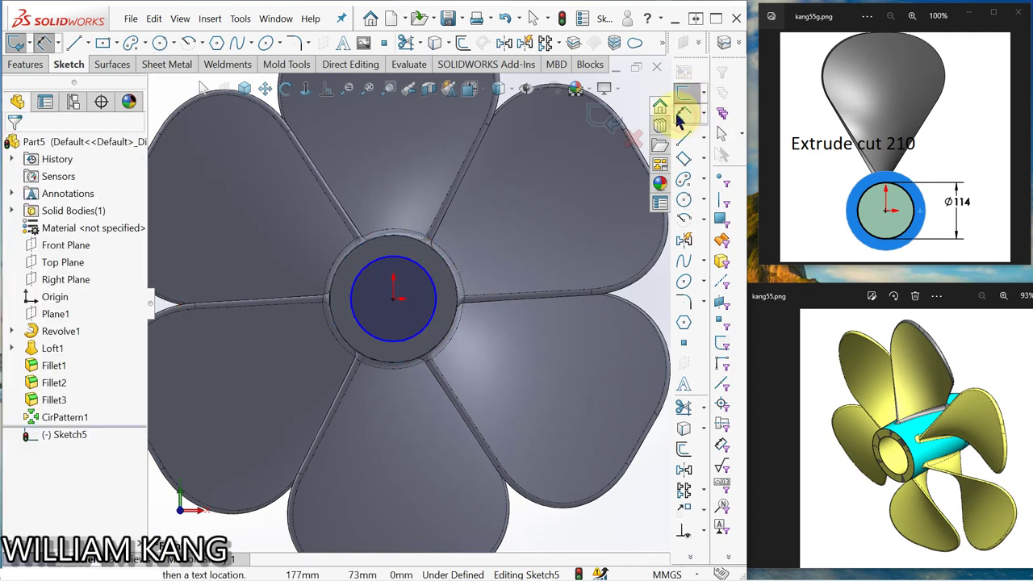
pyautogui.click(433, 281)
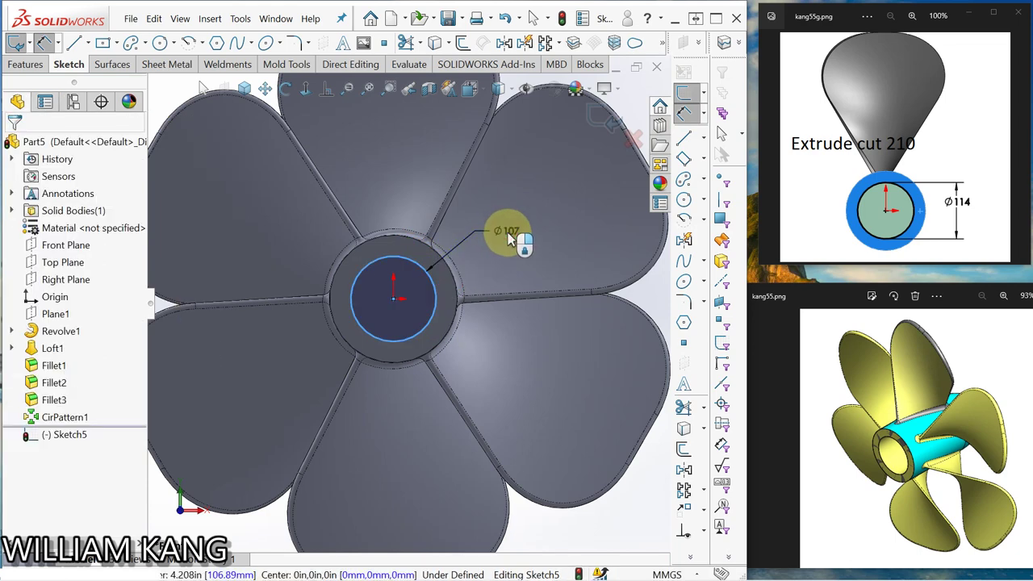
pyautogui.click(509, 236)
pyautogui.write('115')
pyautogui.press('Return')
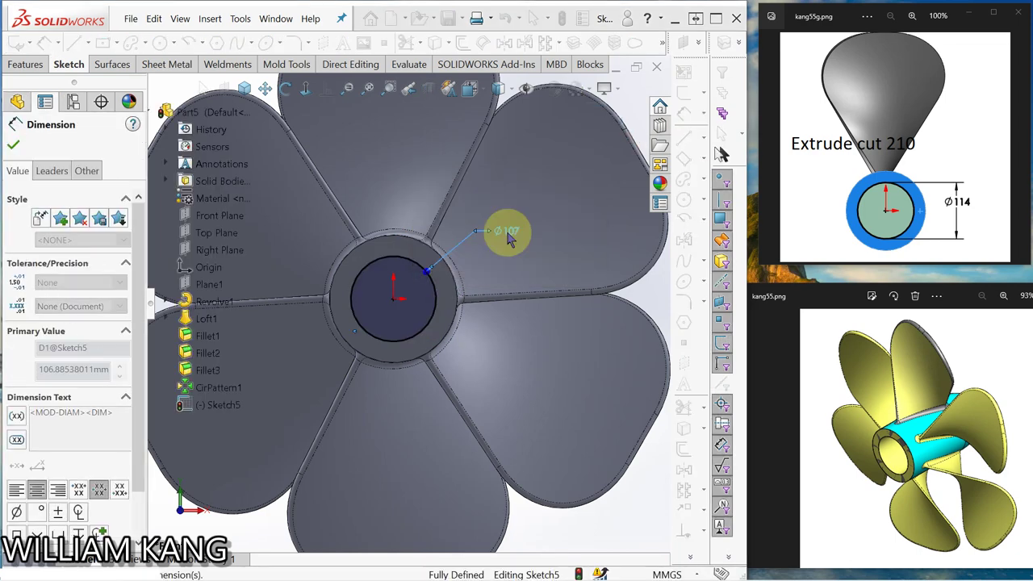
pyautogui.click(31, 67)
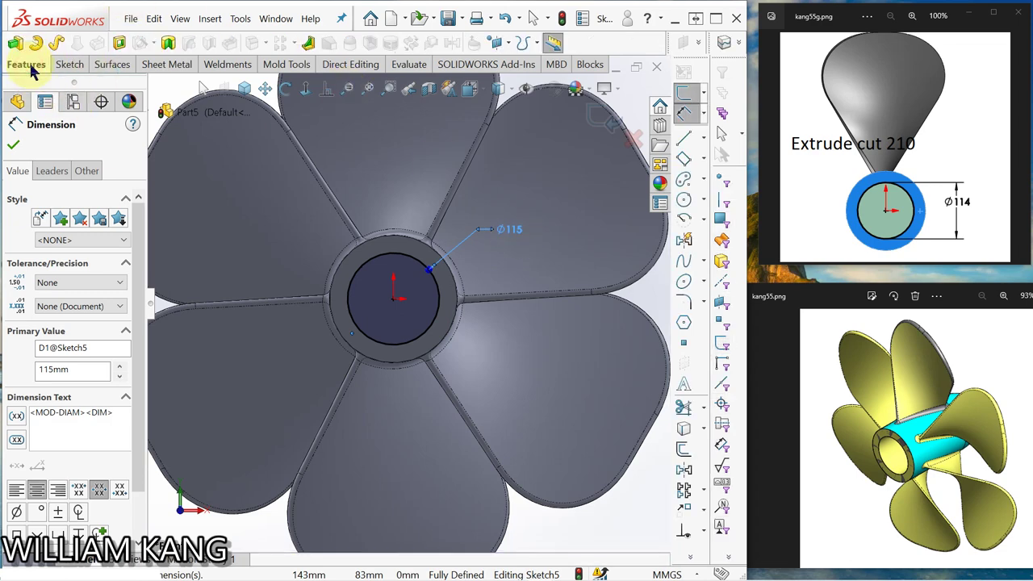
pyautogui.click(242, 91)
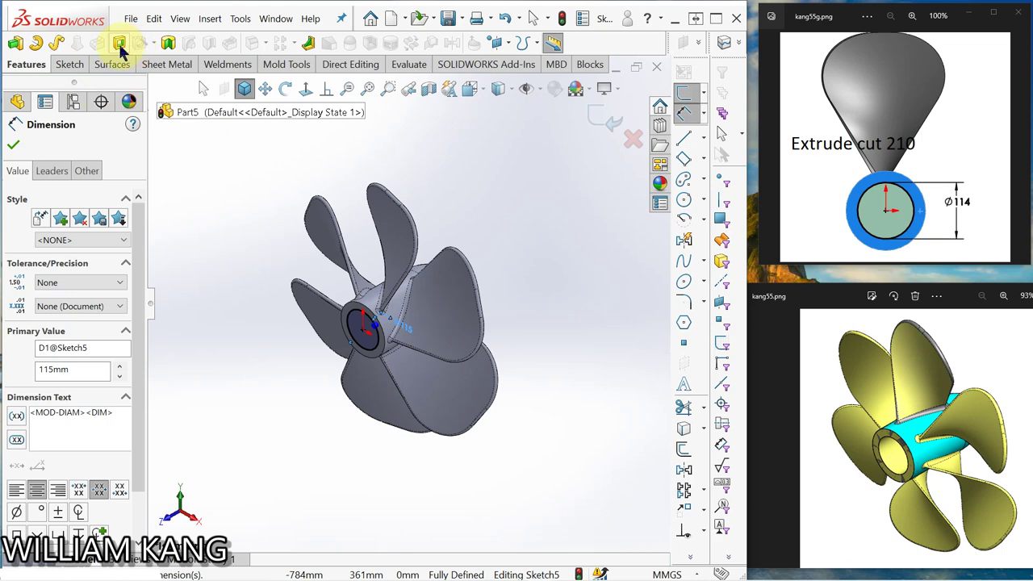
# - Extrude-cut the Ø115 mm circle 200 mm deep (Blind) into the hub
pyautogui.click(121, 48)
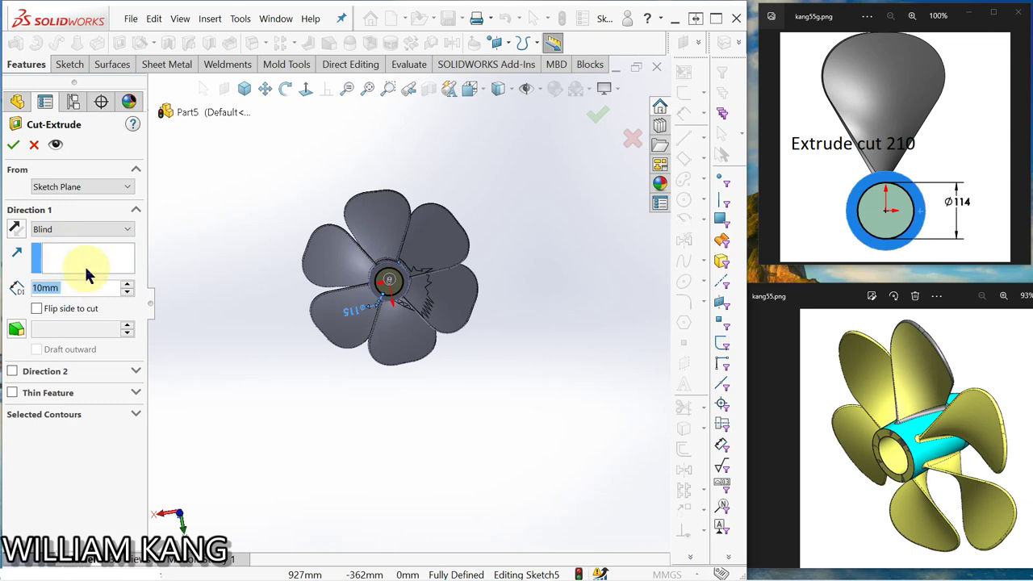
pyautogui.write('200')
pyautogui.press('Return')
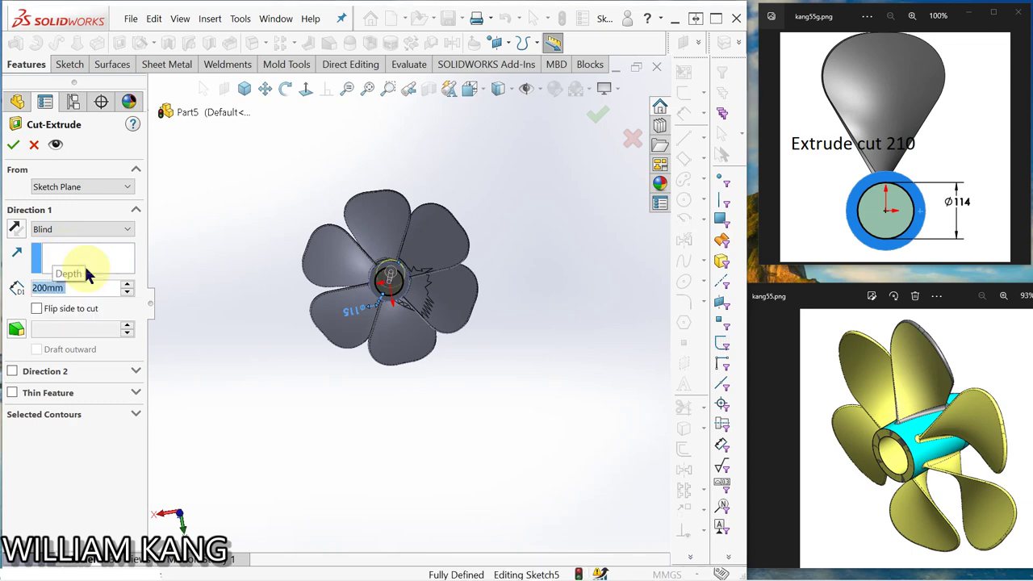
pyautogui.moveTo(548, 311); pyautogui.dragTo(339, 272, button='middle')
pyautogui.click(13, 145)
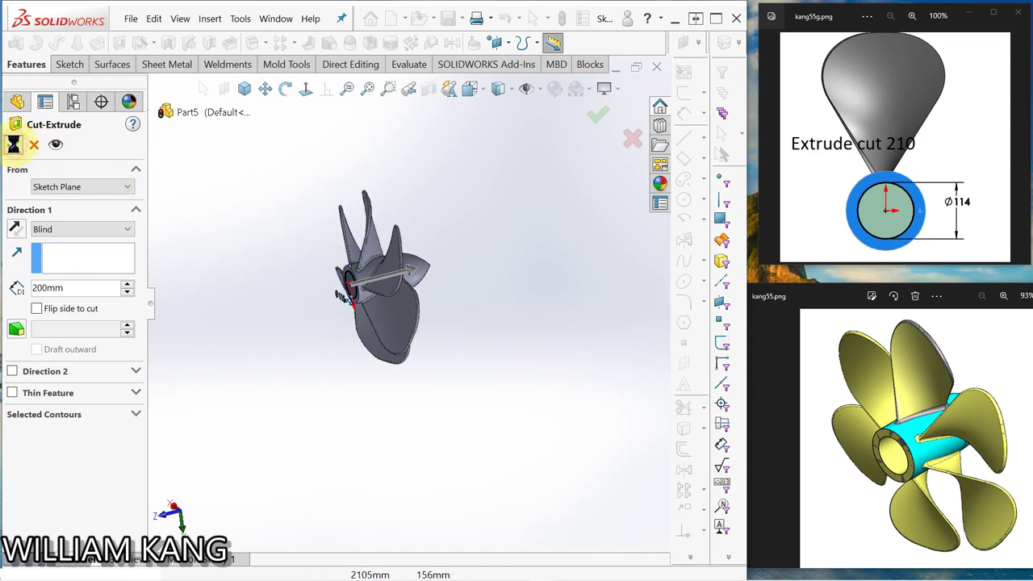
pyautogui.moveTo(288, 299); pyautogui.dragTo(389, 310, button='middle')
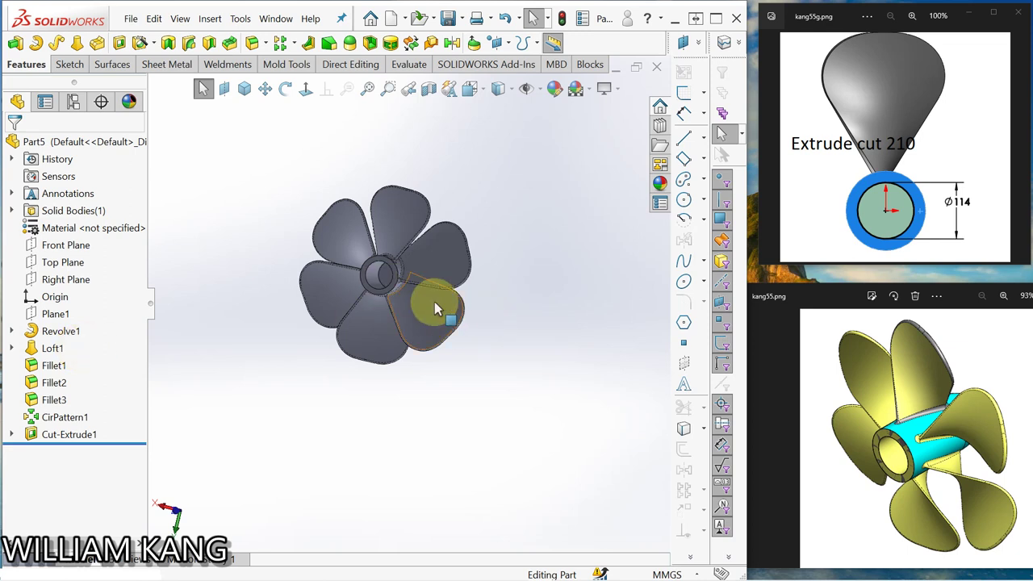
pyautogui.moveTo(435, 297); pyautogui.dragTo(419, 292, button='middle')
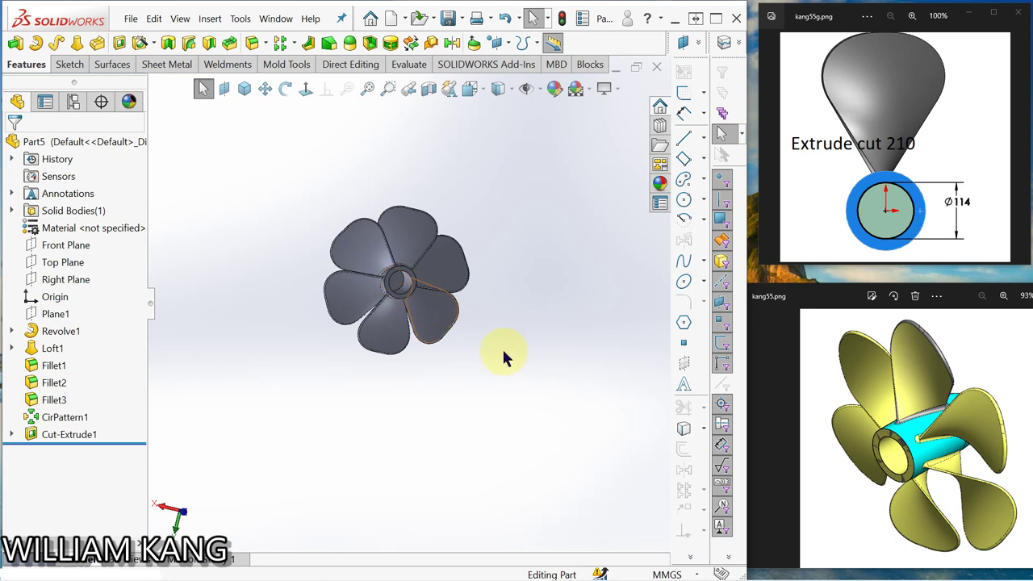
pyautogui.moveTo(558, 433); pyautogui.dragTo(550, 511, button='middle')
pyautogui.moveTo(519, 396); pyautogui.dragTo(540, 420, button='middle')
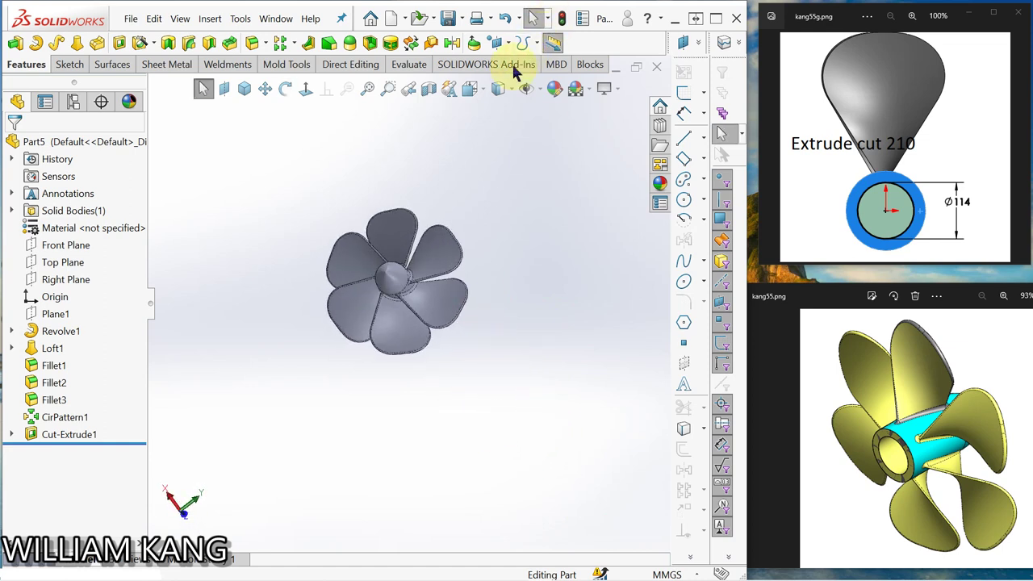